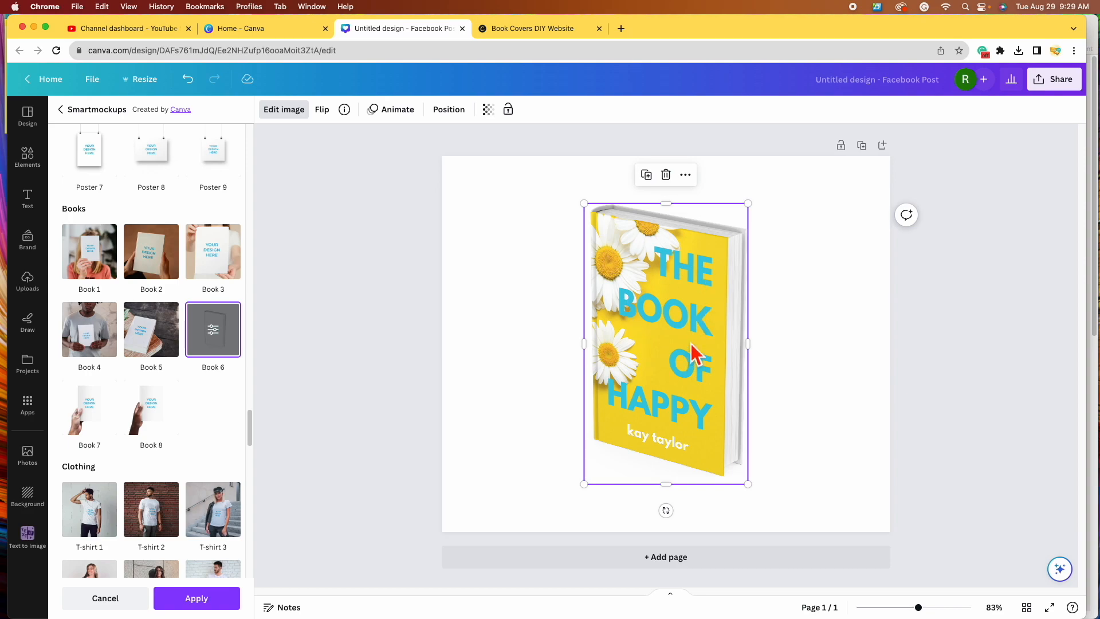
Open the Book 6 mockup's settings and review the available crop options
click(218, 334)
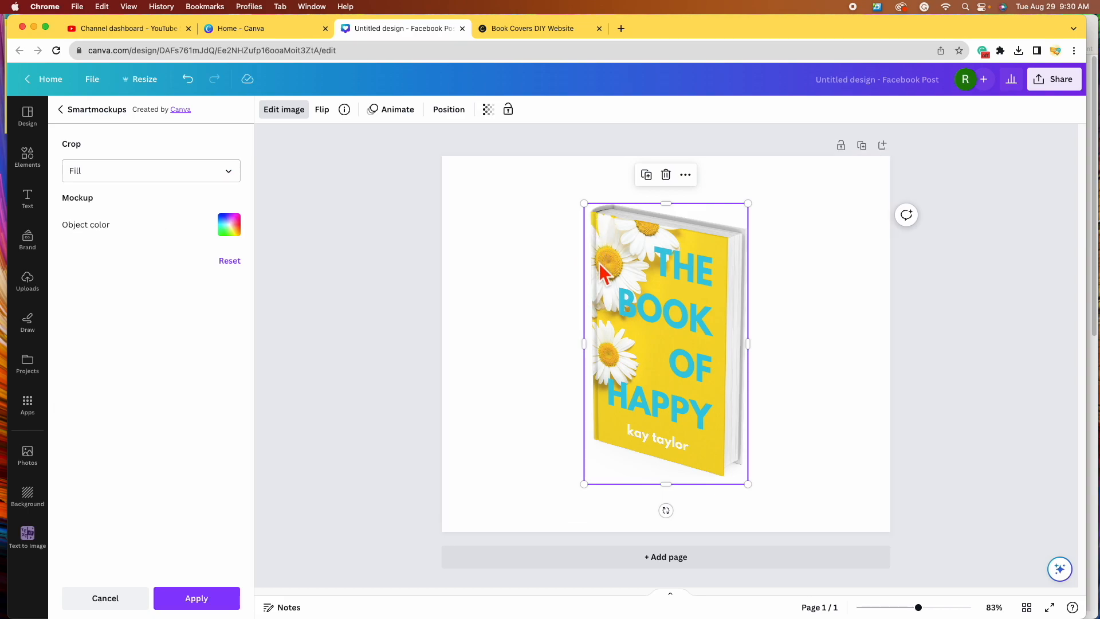
click(229, 172)
click(138, 232)
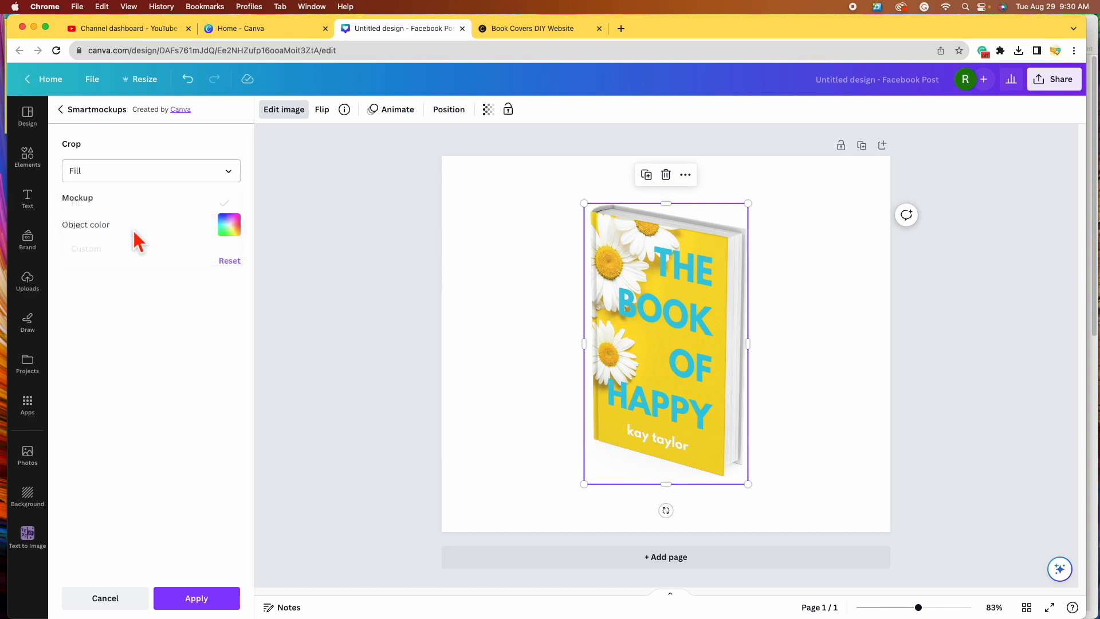
click(232, 179)
click(135, 248)
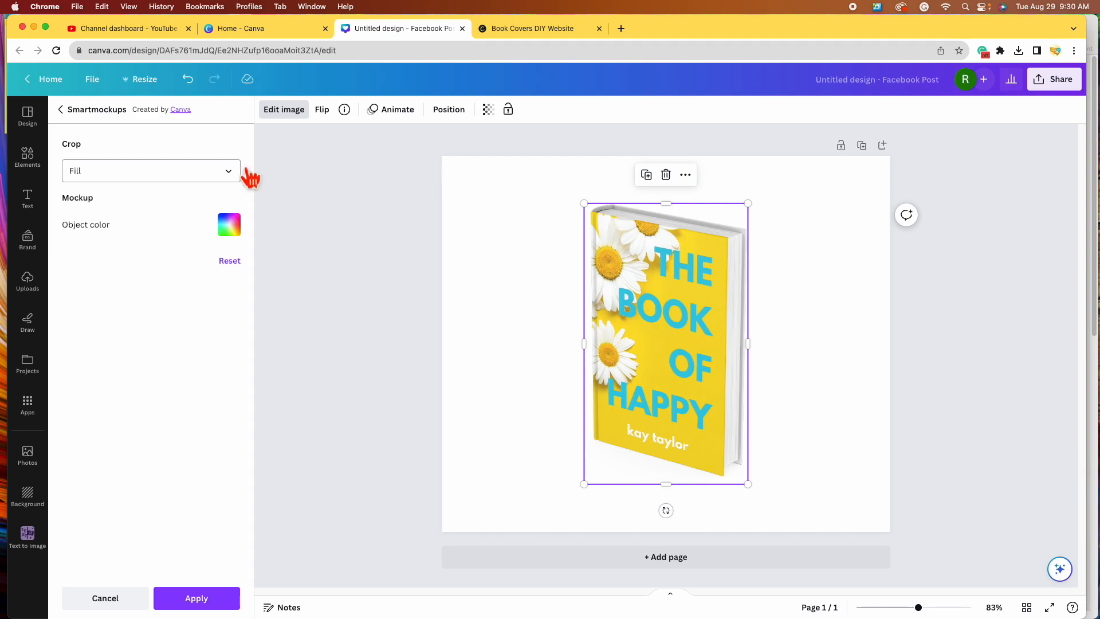
click(235, 177)
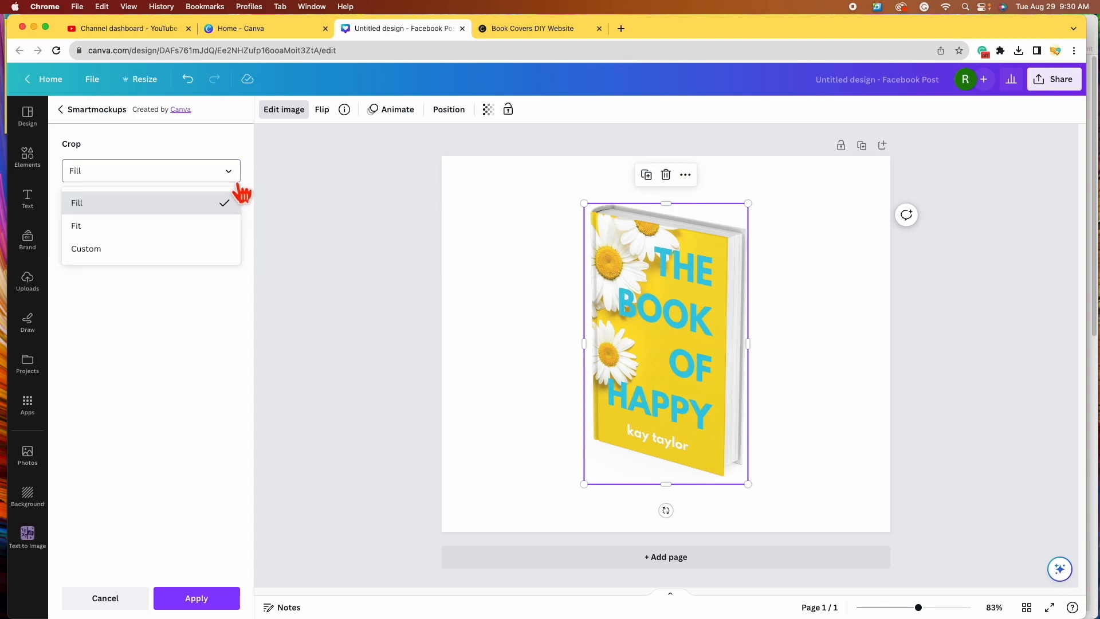
click(205, 338)
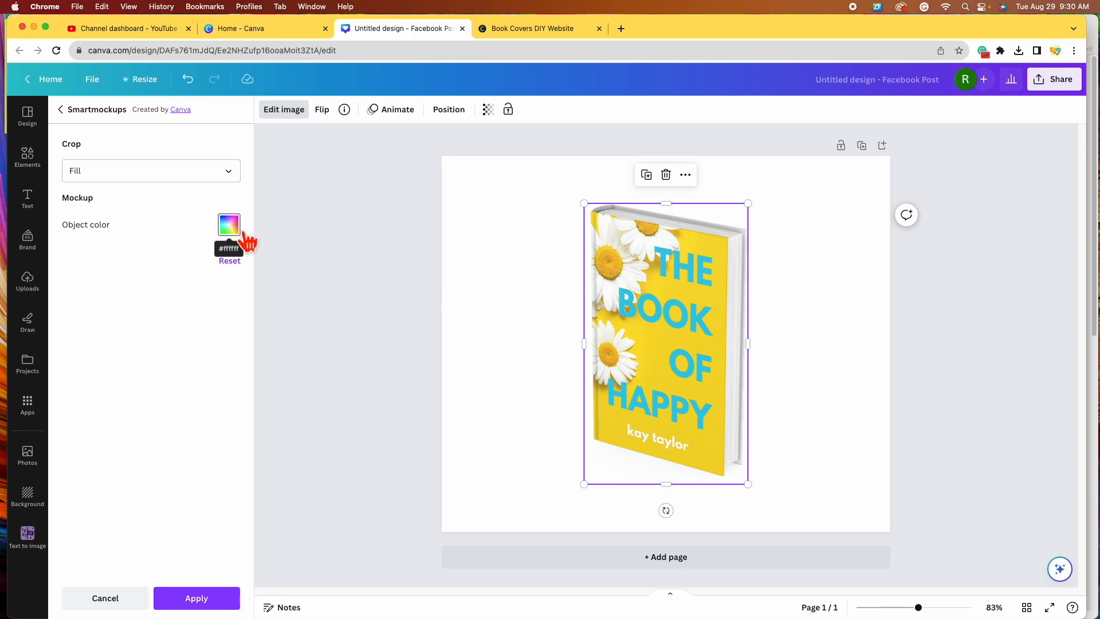
Set the book mockup's object color to the yellow #F8DA2C sampled from the cover and apply the mockup
click(229, 225)
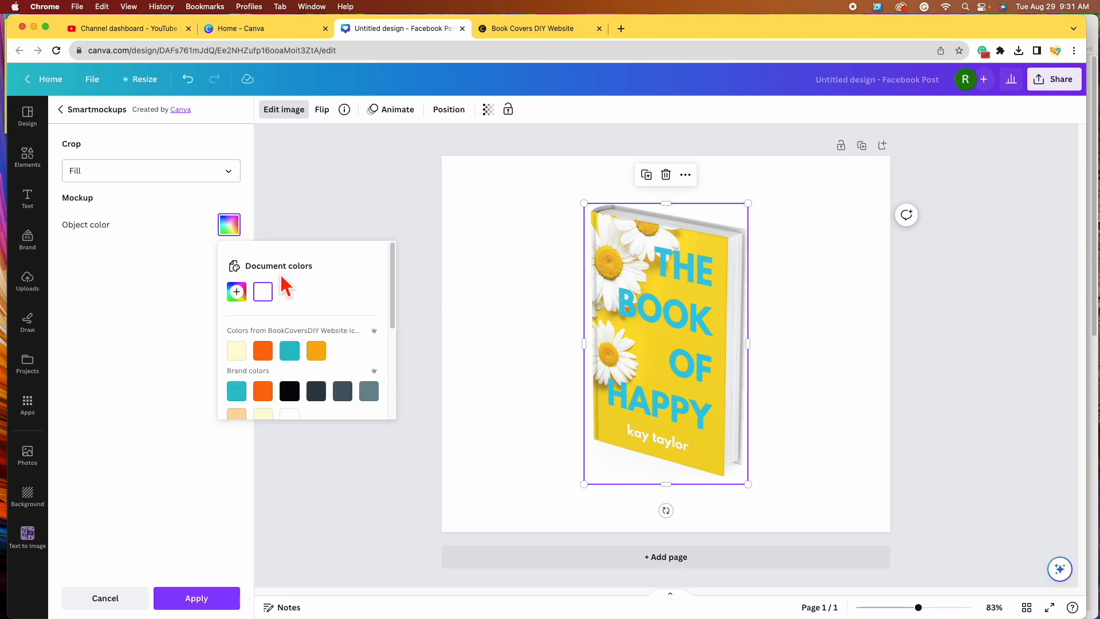
scroll(365, 350, down, 3)
scroll(319, 368, up, 5)
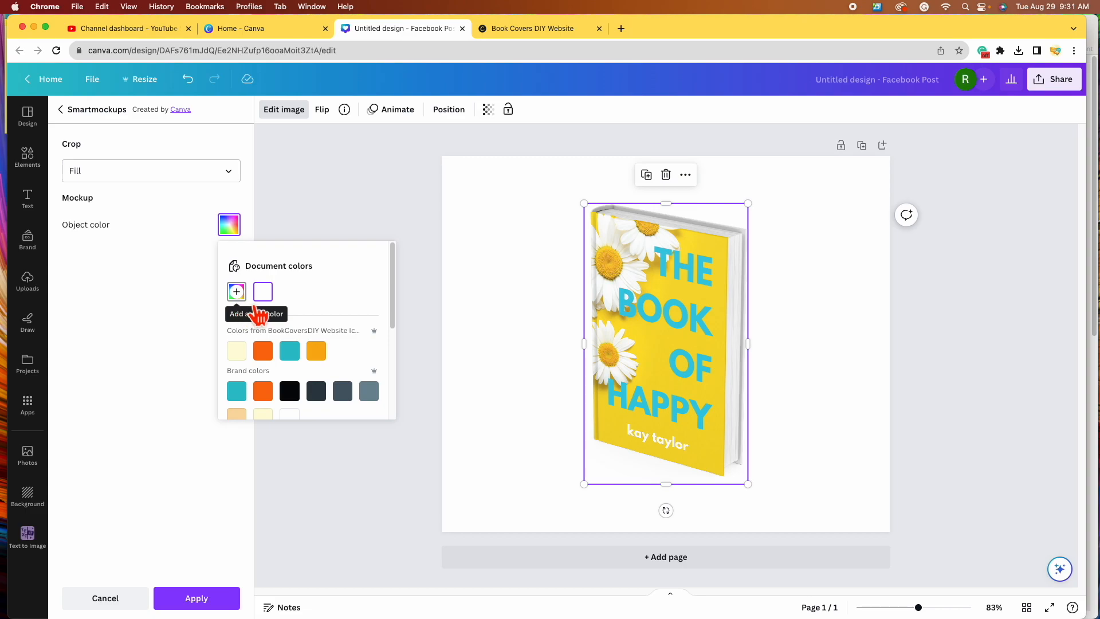
click(257, 305)
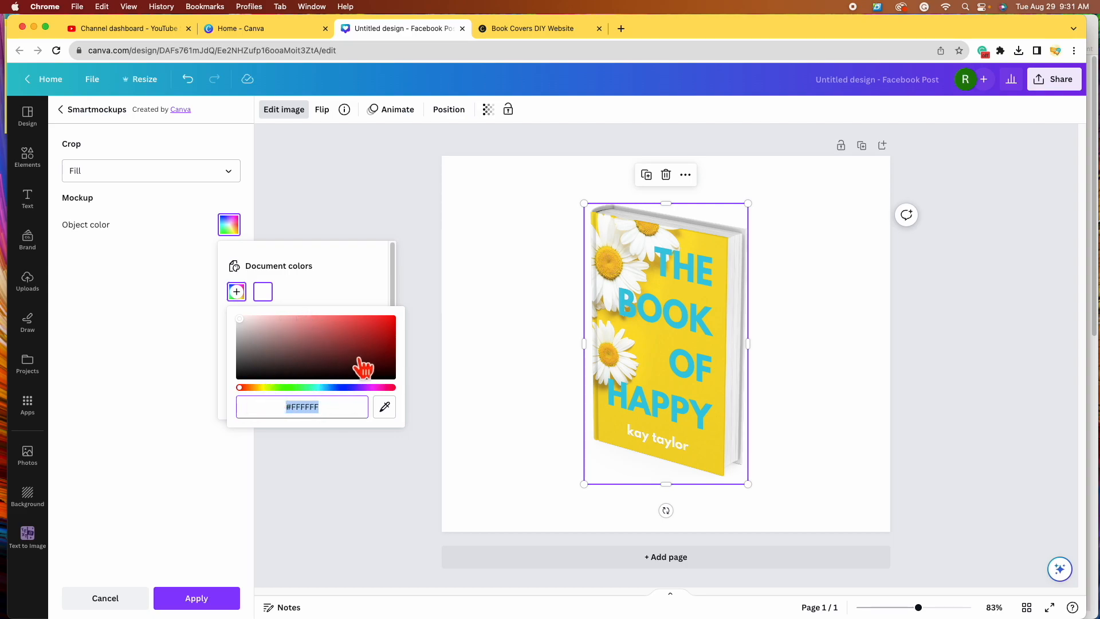
click(396, 418)
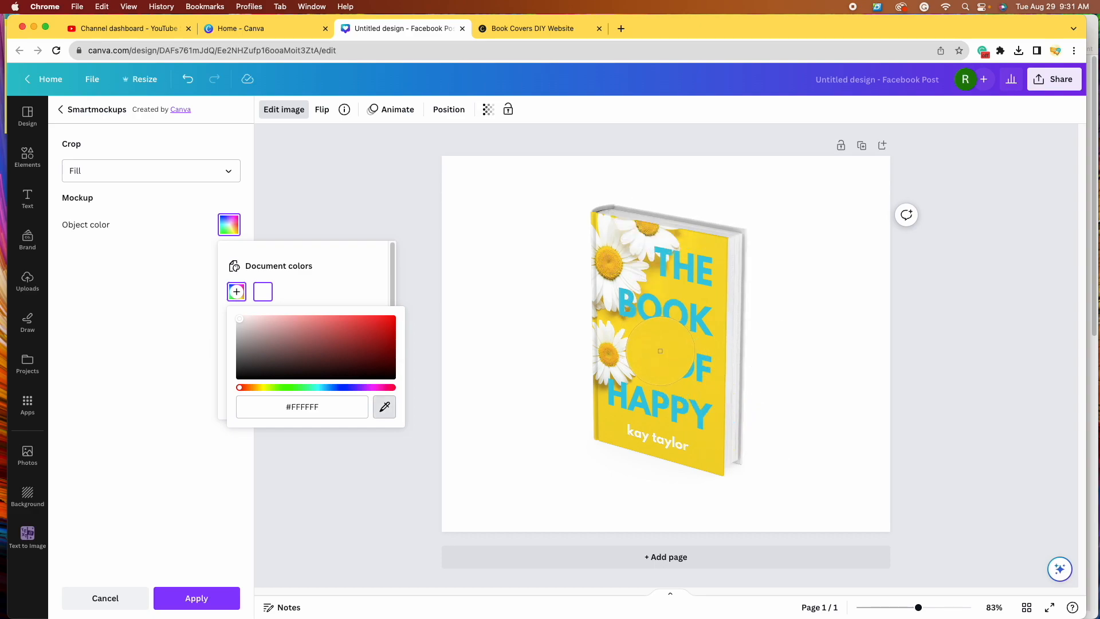
click(654, 347)
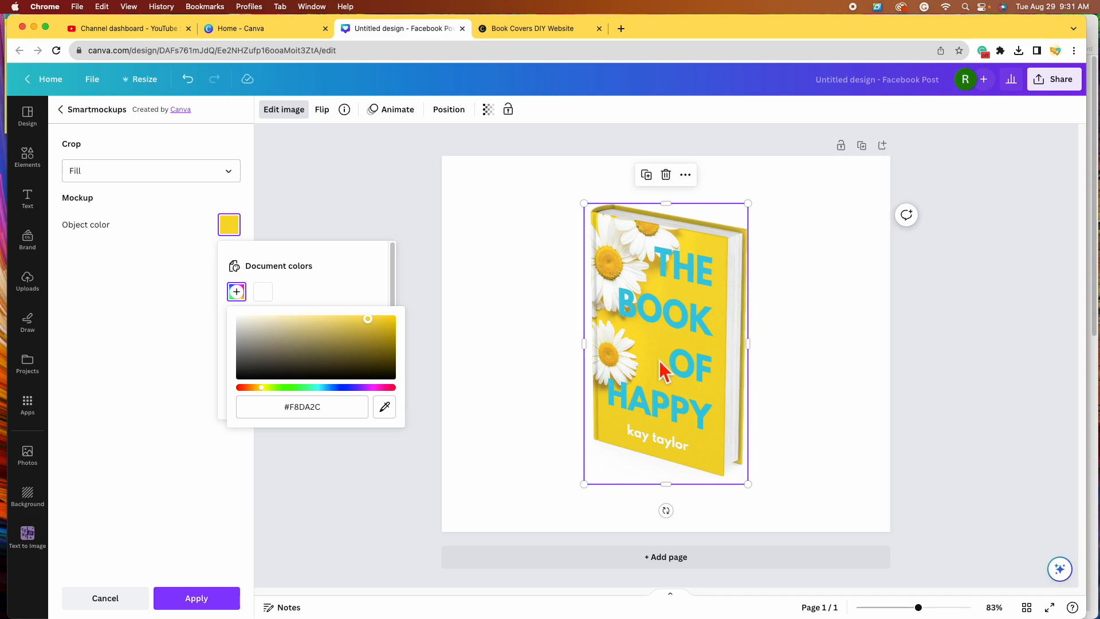
click(216, 606)
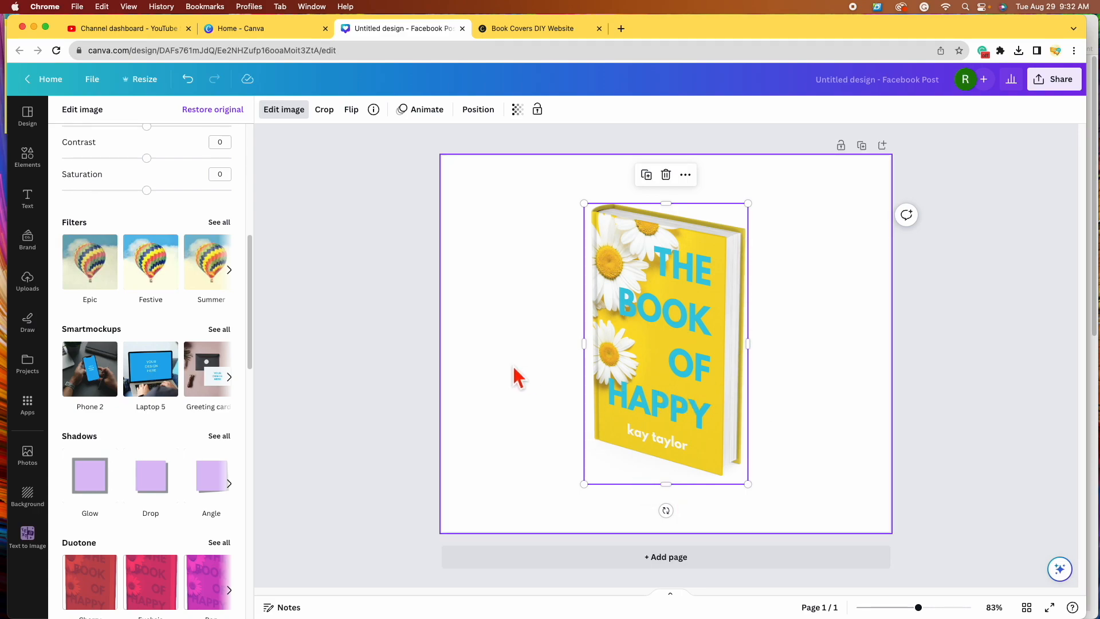
Move the book mockup into the right half of the page and select the page background
drag(680, 356, 784, 360)
click(570, 371)
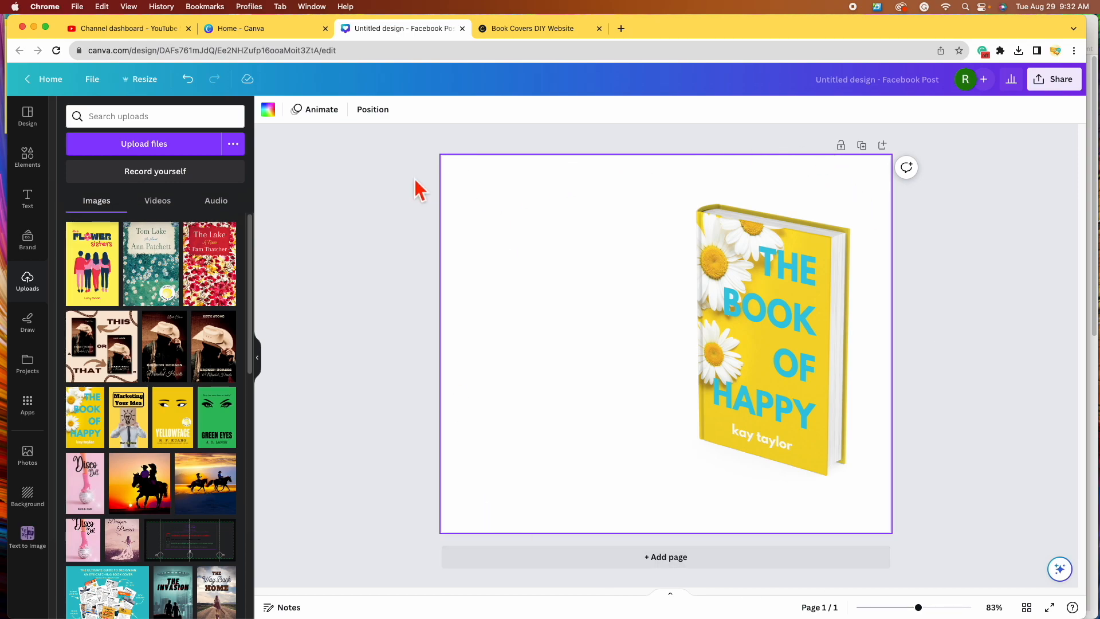
Try lime, orange and red from the default solid colors as the page background
click(268, 110)
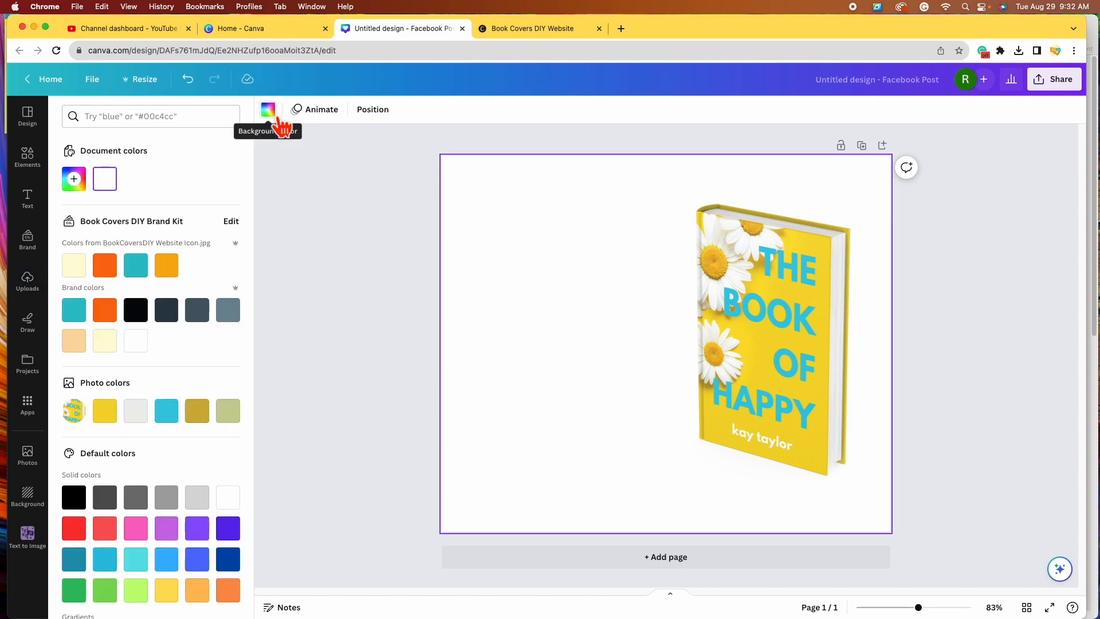
scroll(222, 435, down, 3)
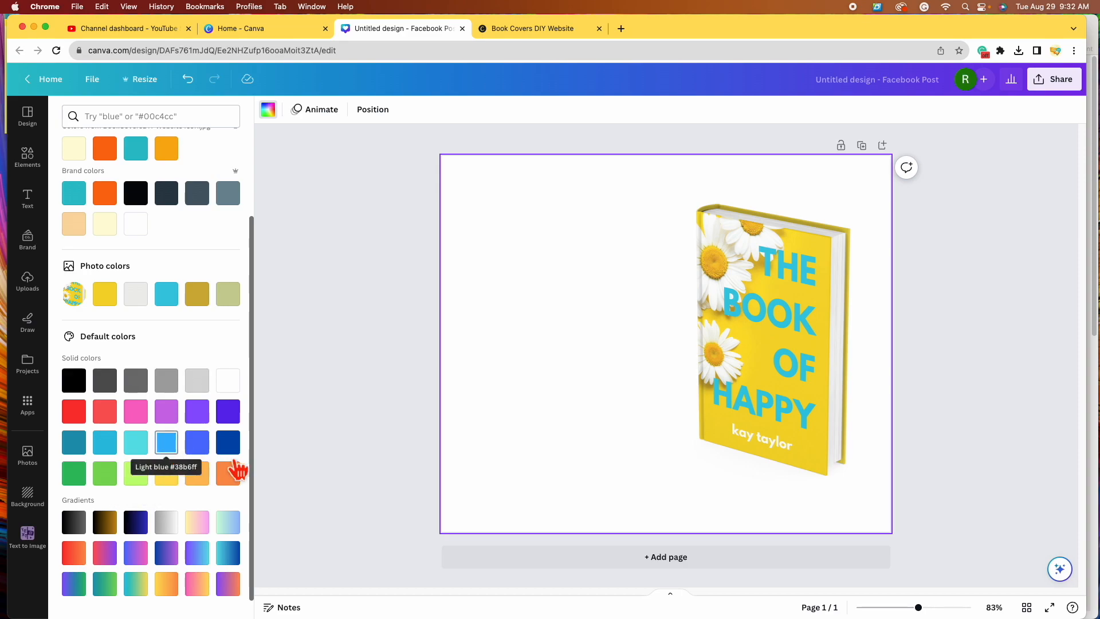
click(138, 477)
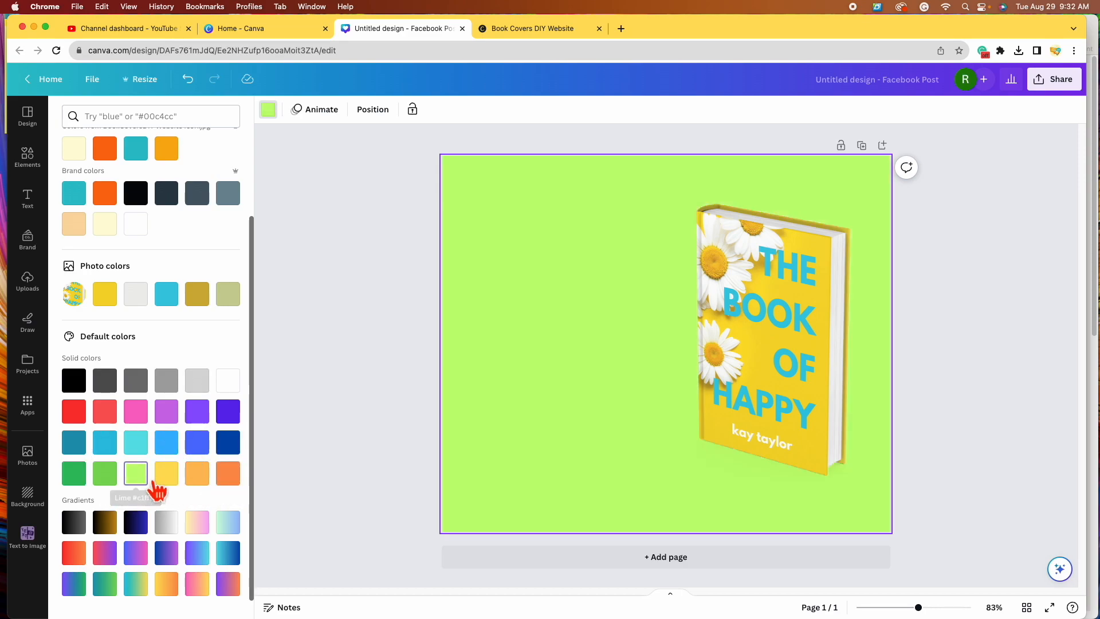
click(229, 477)
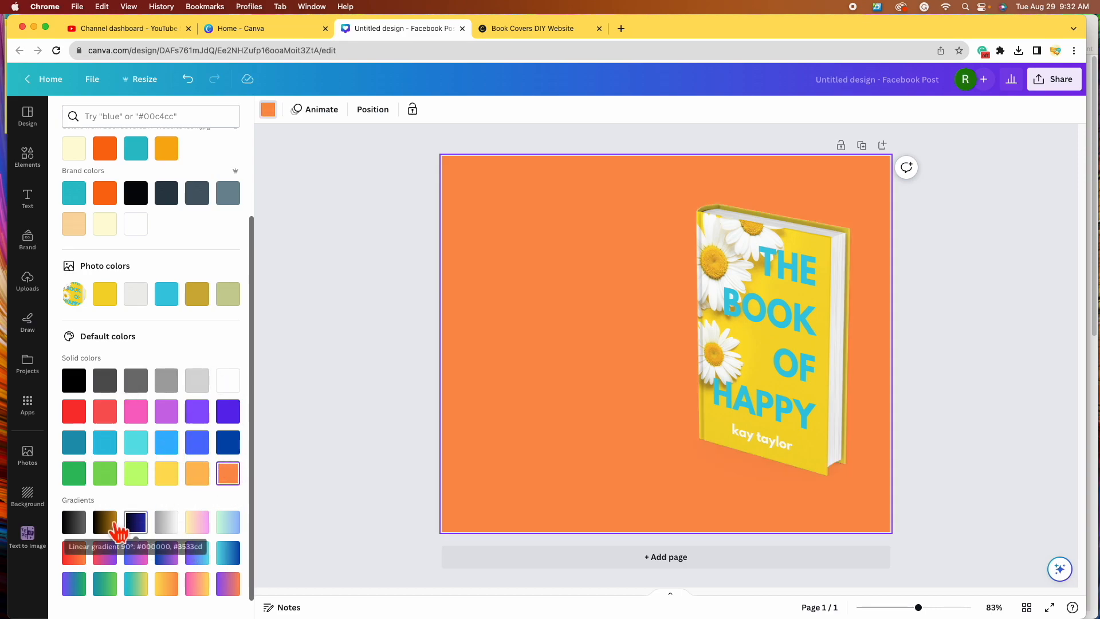
click(77, 413)
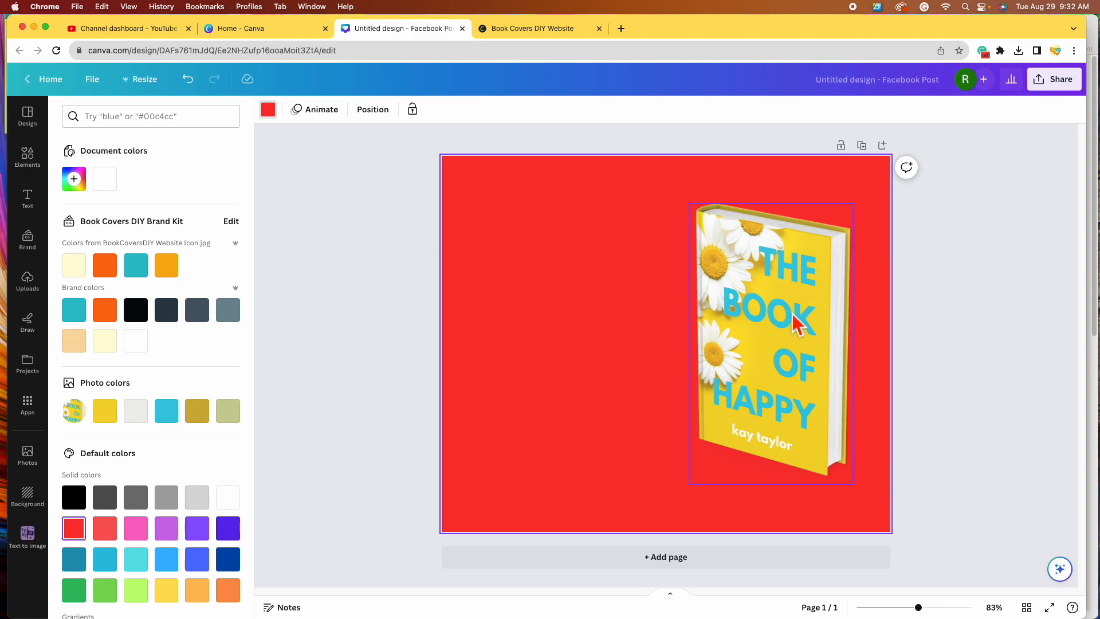
Set the page background to the blue sampled from the title lettering on the book cover
click(90, 189)
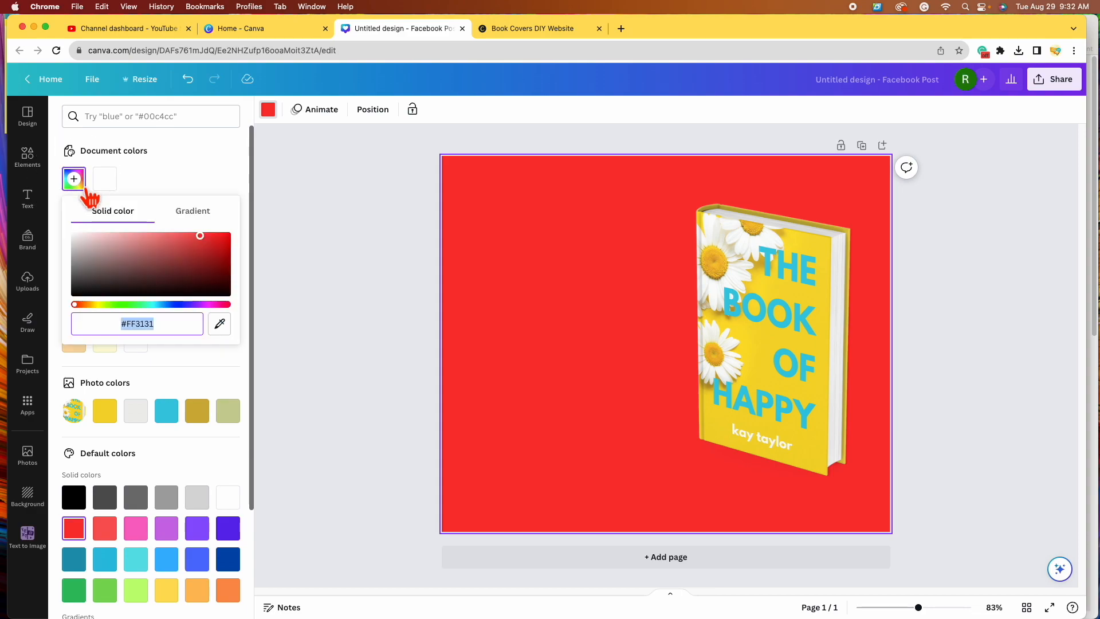
click(228, 331)
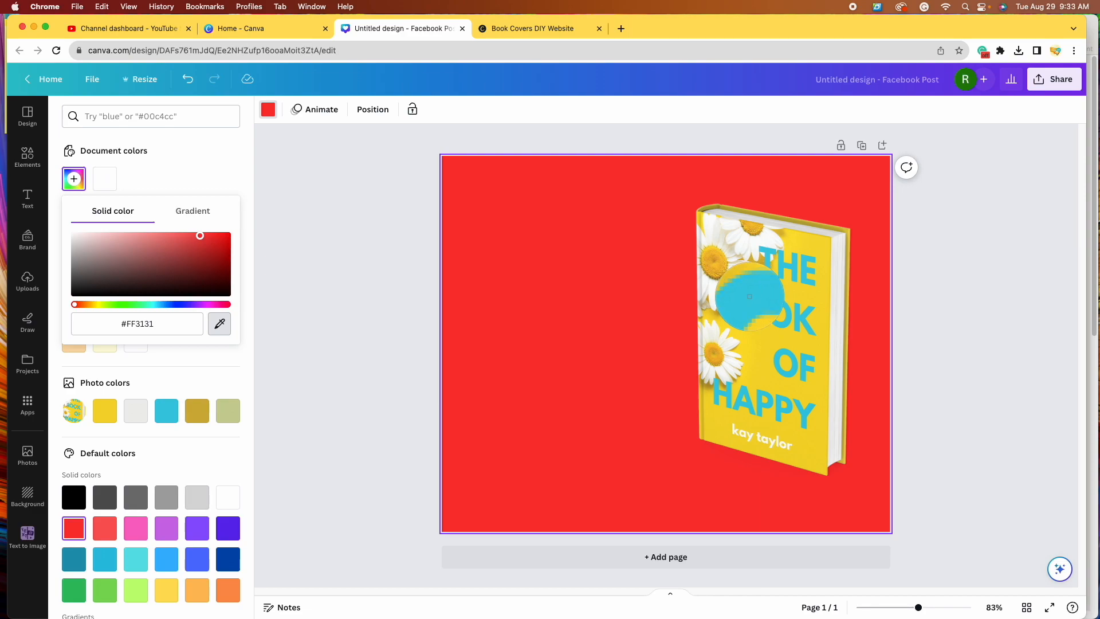
click(749, 296)
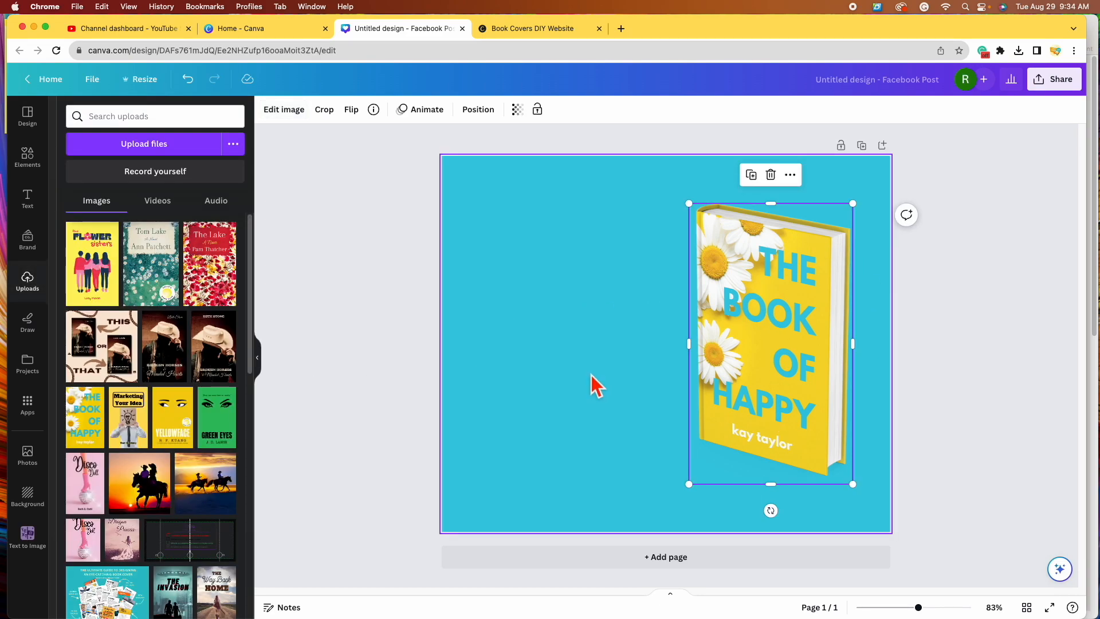
click(504, 396)
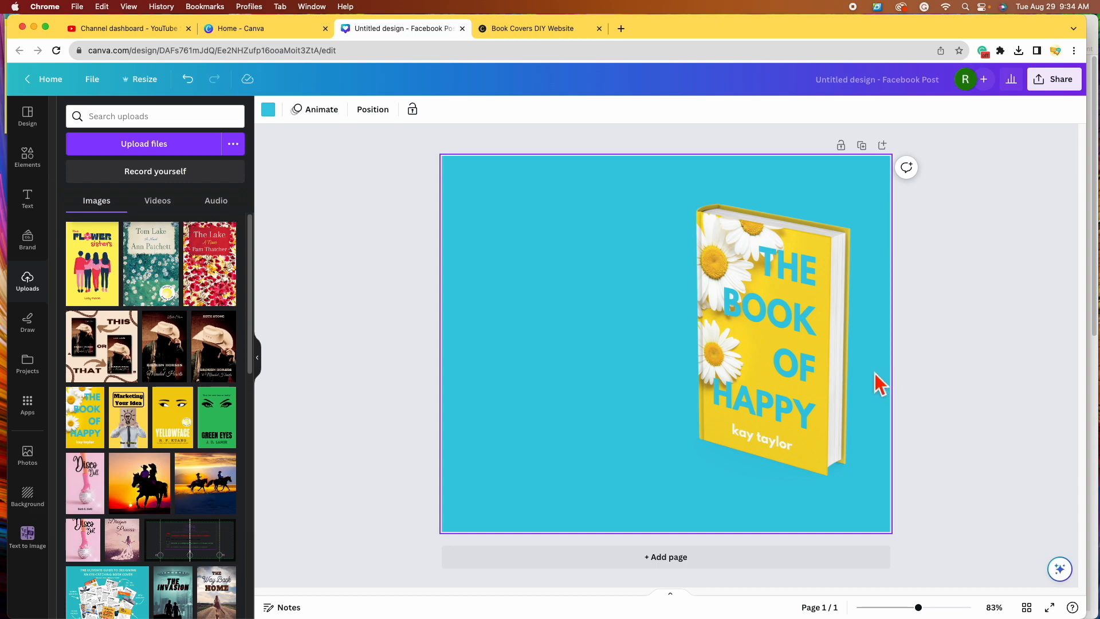
Open the full set of Shadows effects for the book mockup image
click(808, 357)
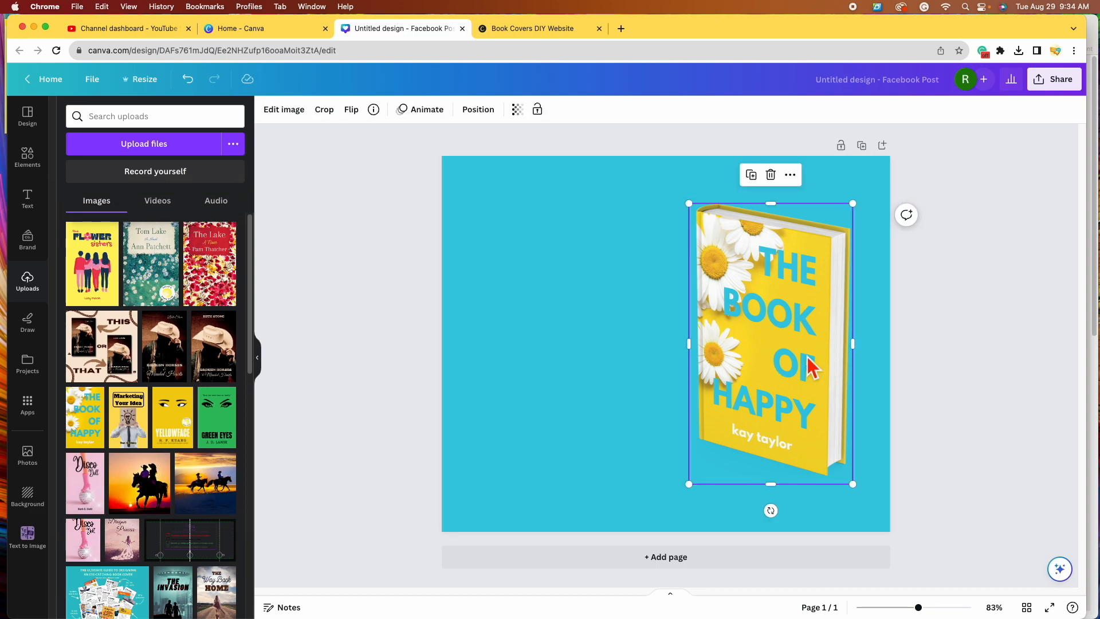
click(291, 114)
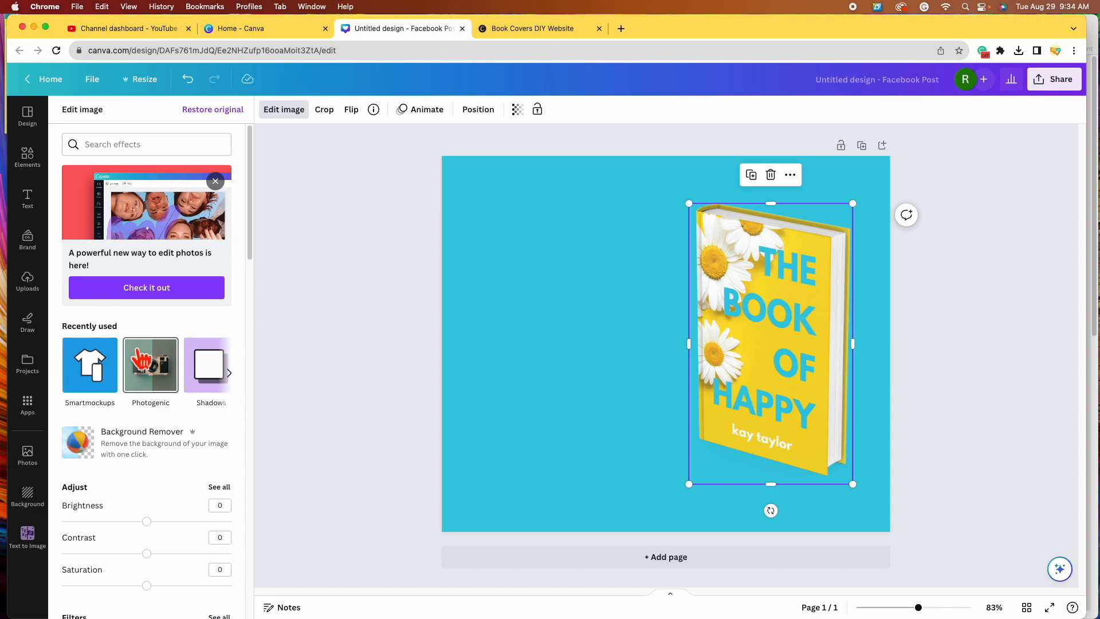
scroll(143, 361, down, 10)
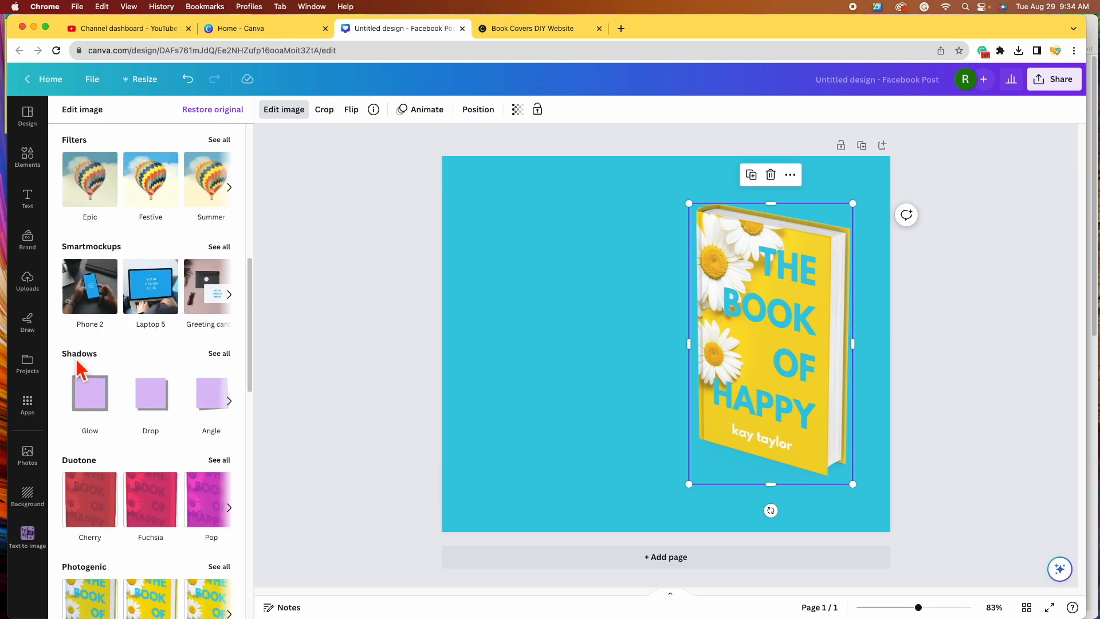
click(220, 354)
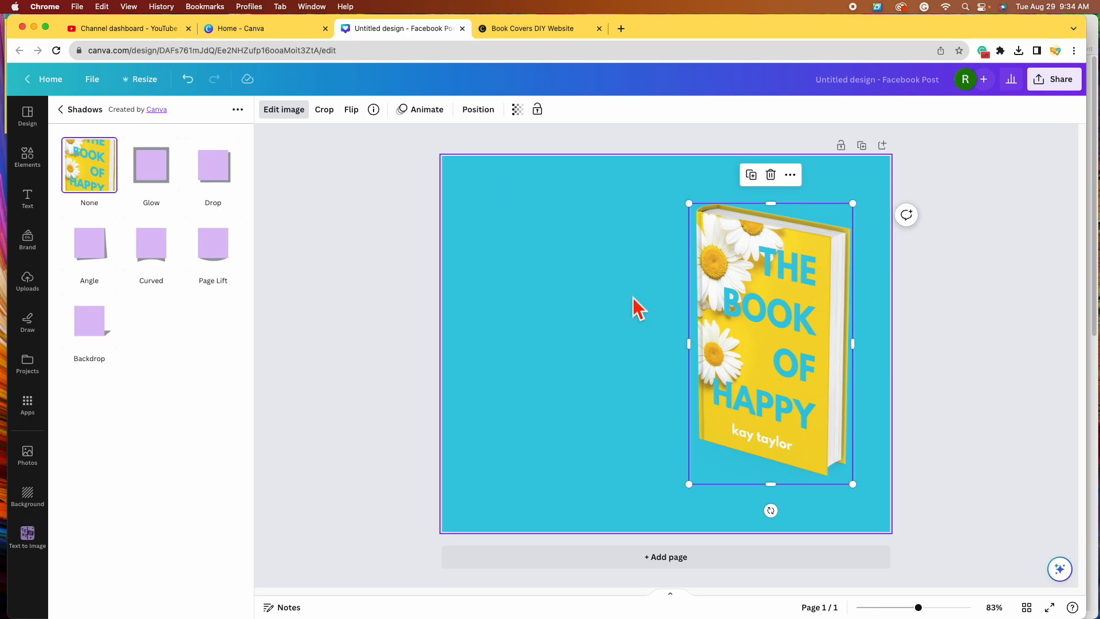
Try the Glow shadow on the book mockup and review its size, transparency, blur and color settings
click(166, 185)
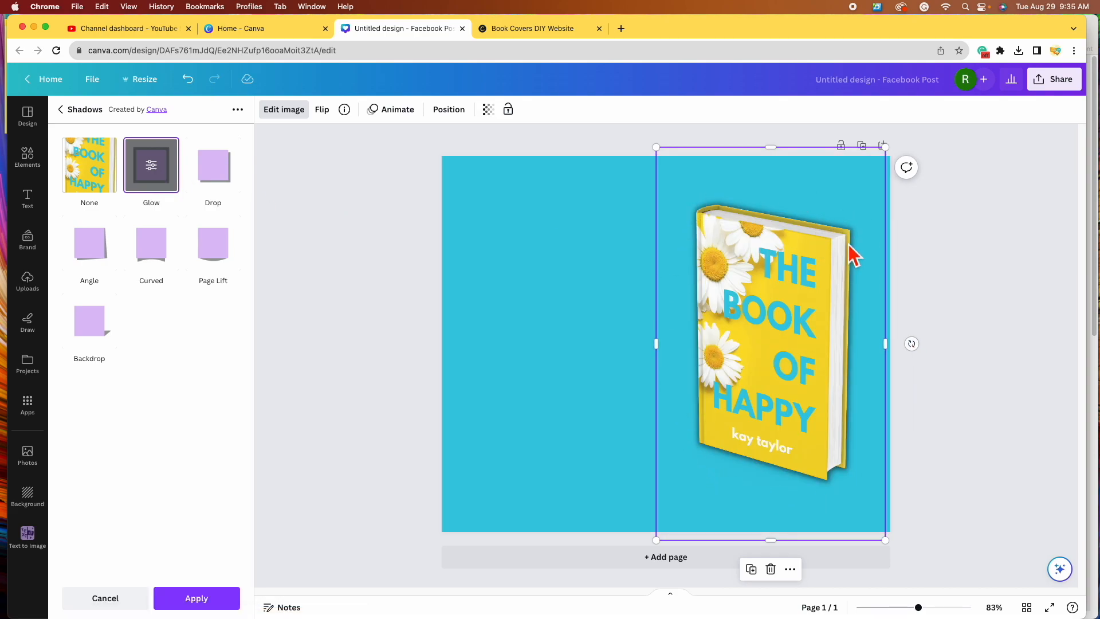
click(154, 169)
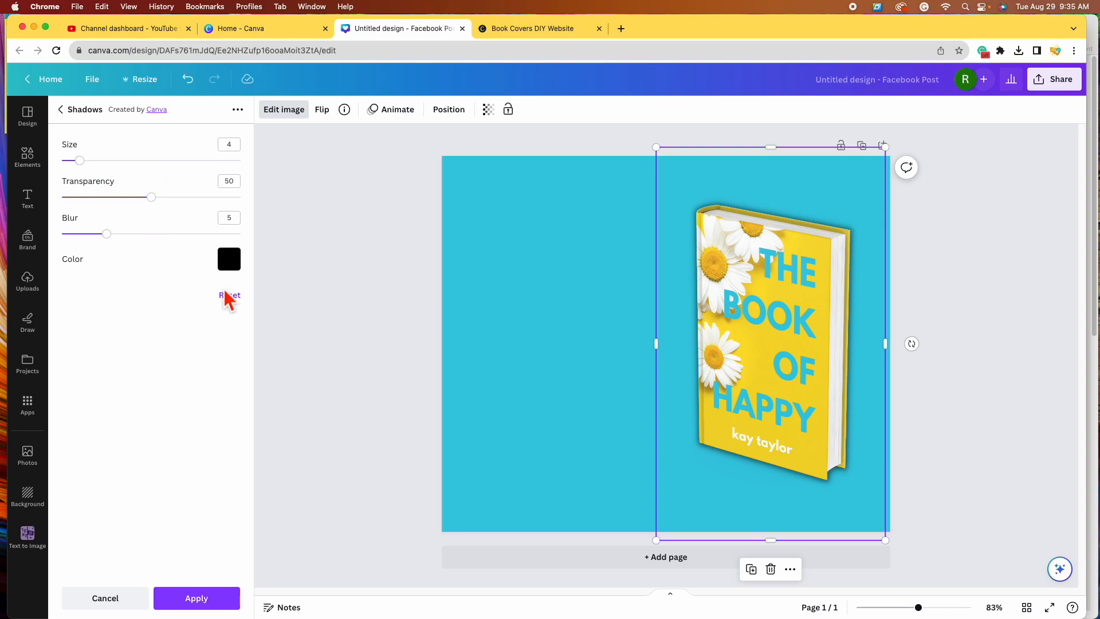
click(229, 259)
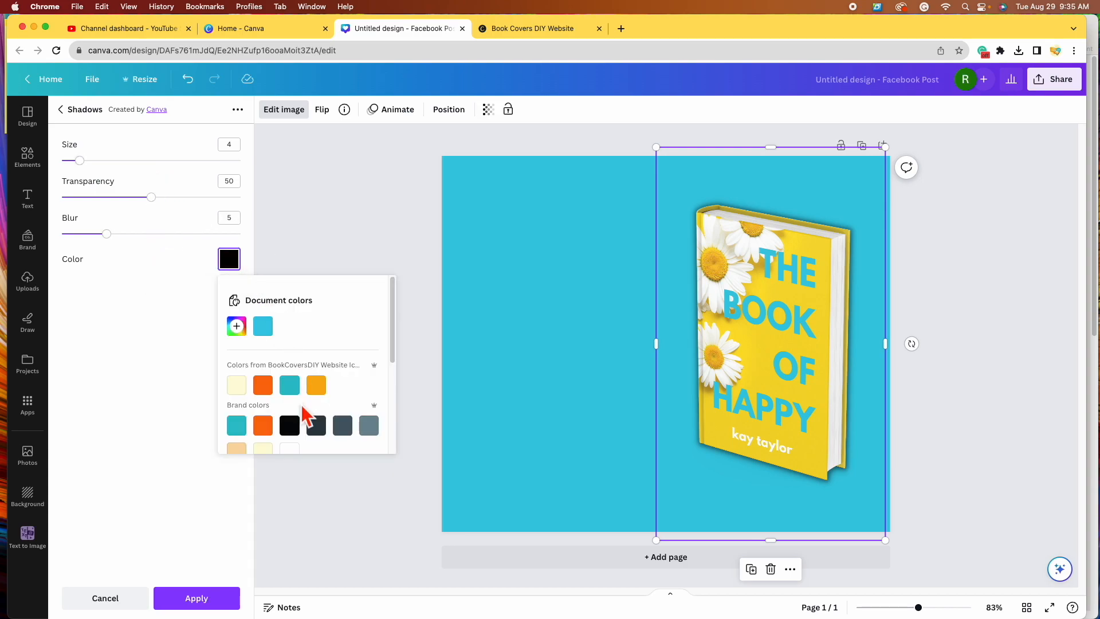
click(155, 356)
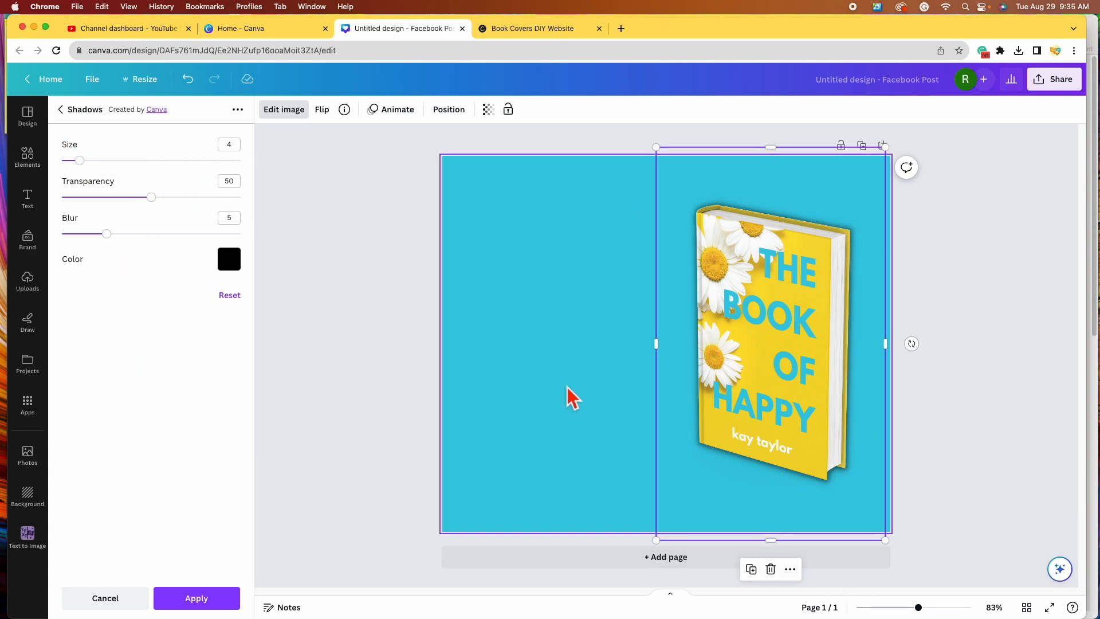
click(75, 120)
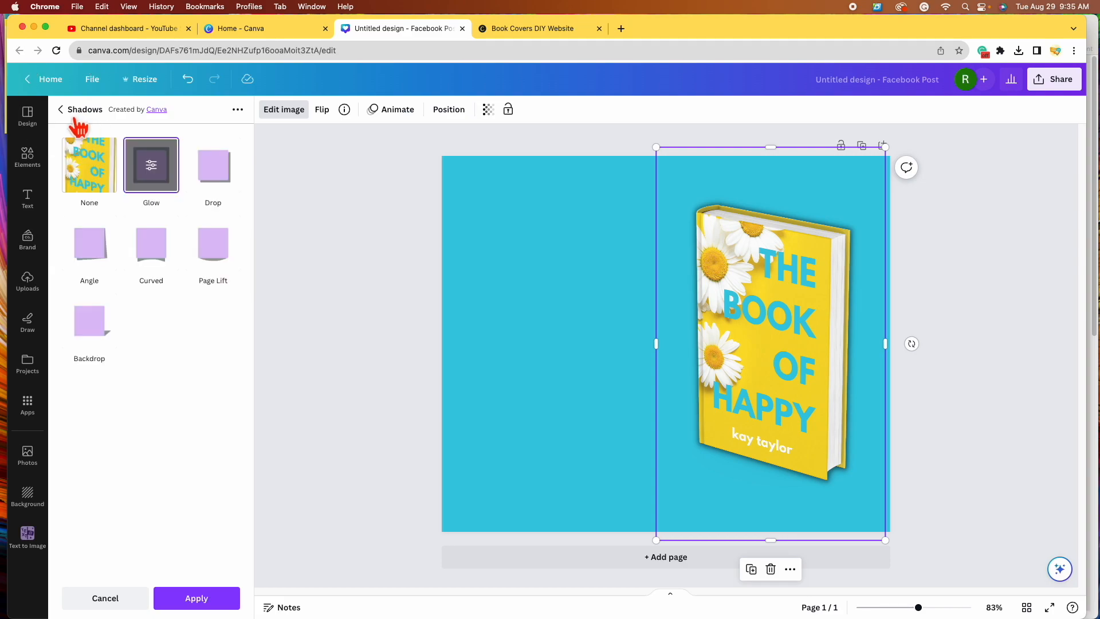
Try the Drop, Angle, Curved and Page Lift shadows on the book mockup
click(232, 181)
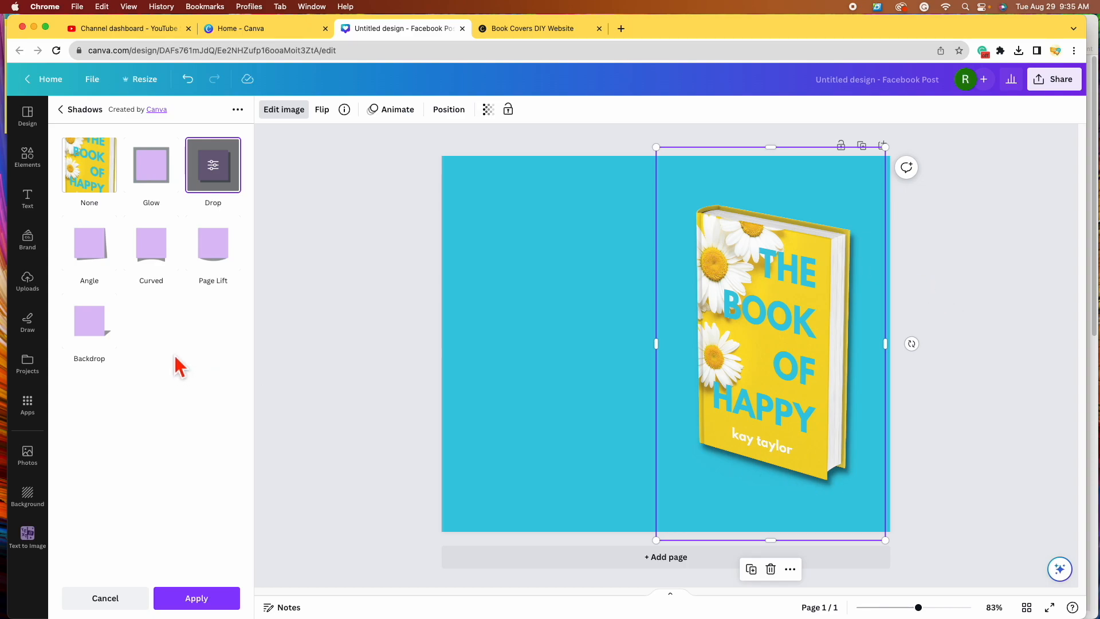
click(92, 245)
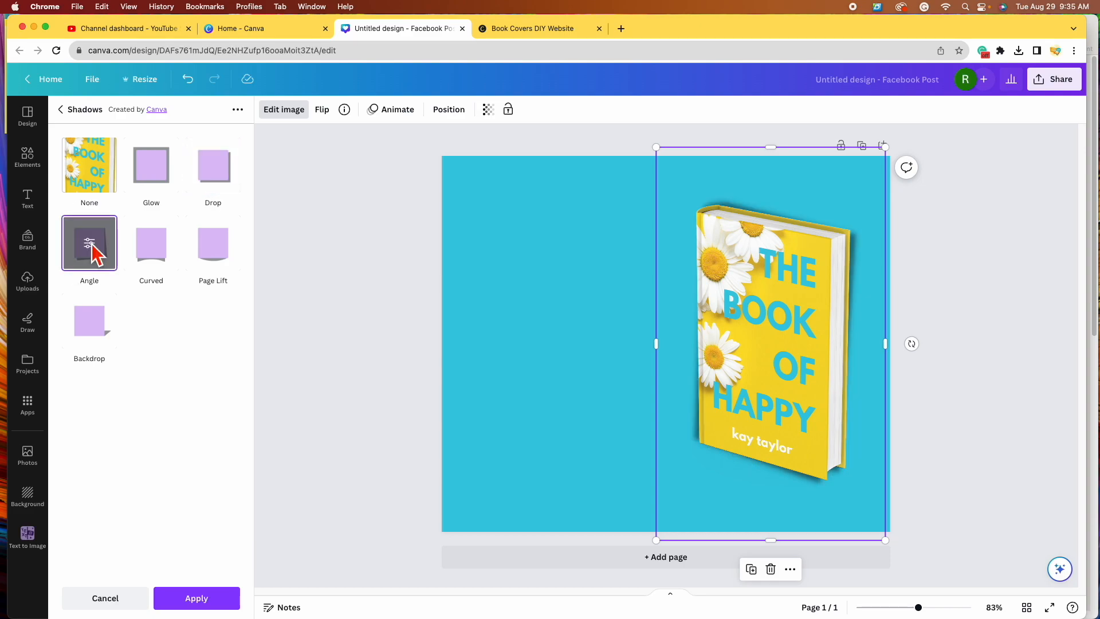
click(162, 259)
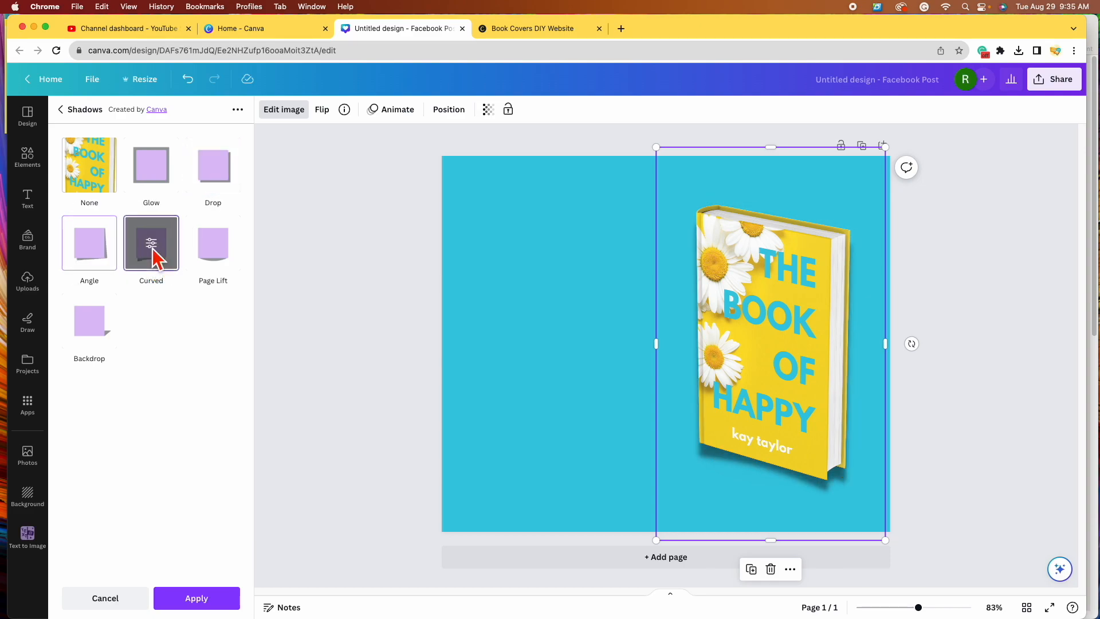
click(225, 262)
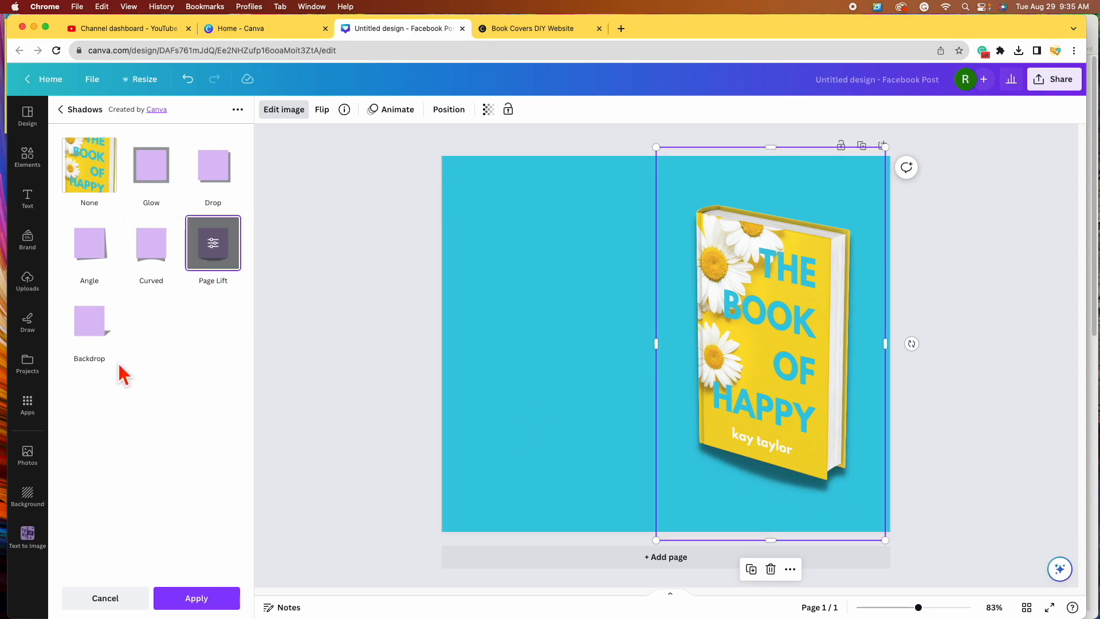
Apply the Backdrop shadow to the book mockup, trying orange before setting the shadow color to the brand black
click(103, 336)
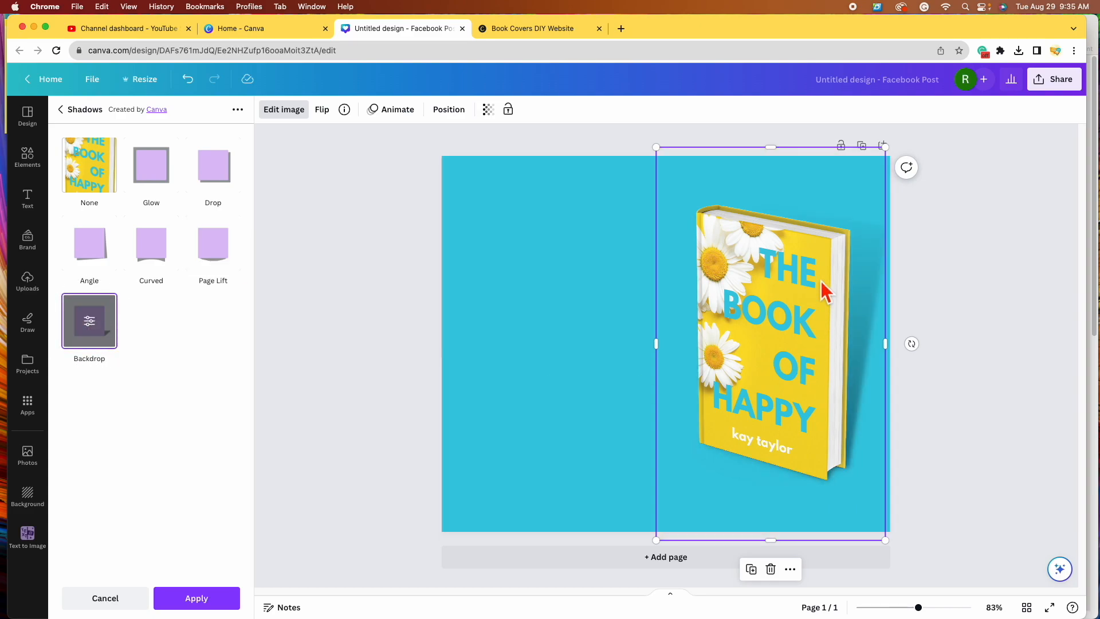
click(92, 323)
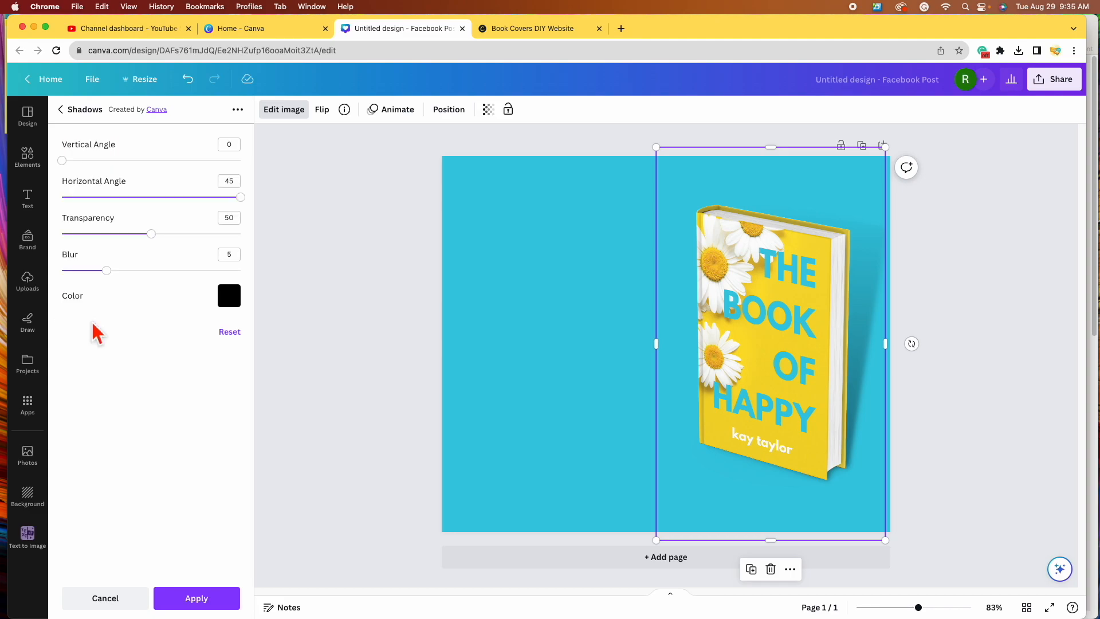
click(237, 302)
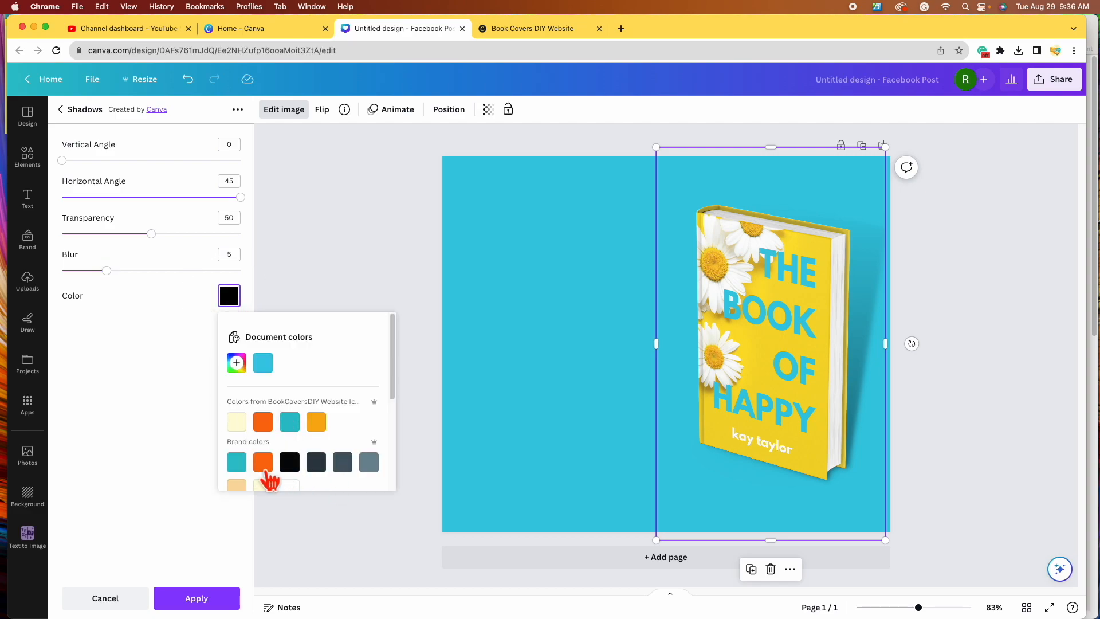
click(319, 427)
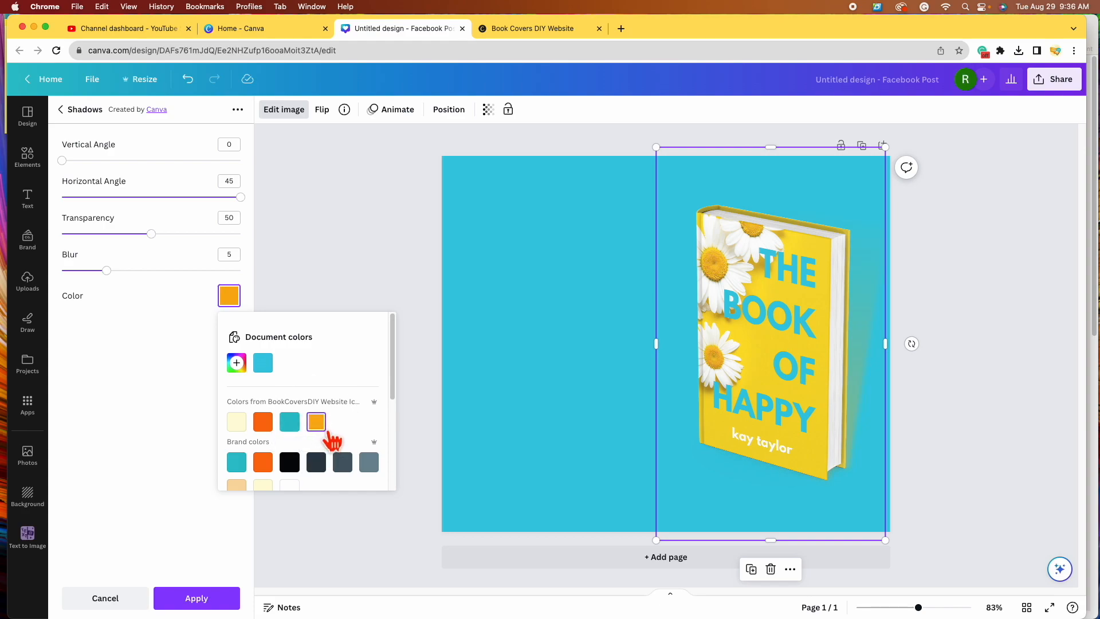
click(289, 462)
click(135, 445)
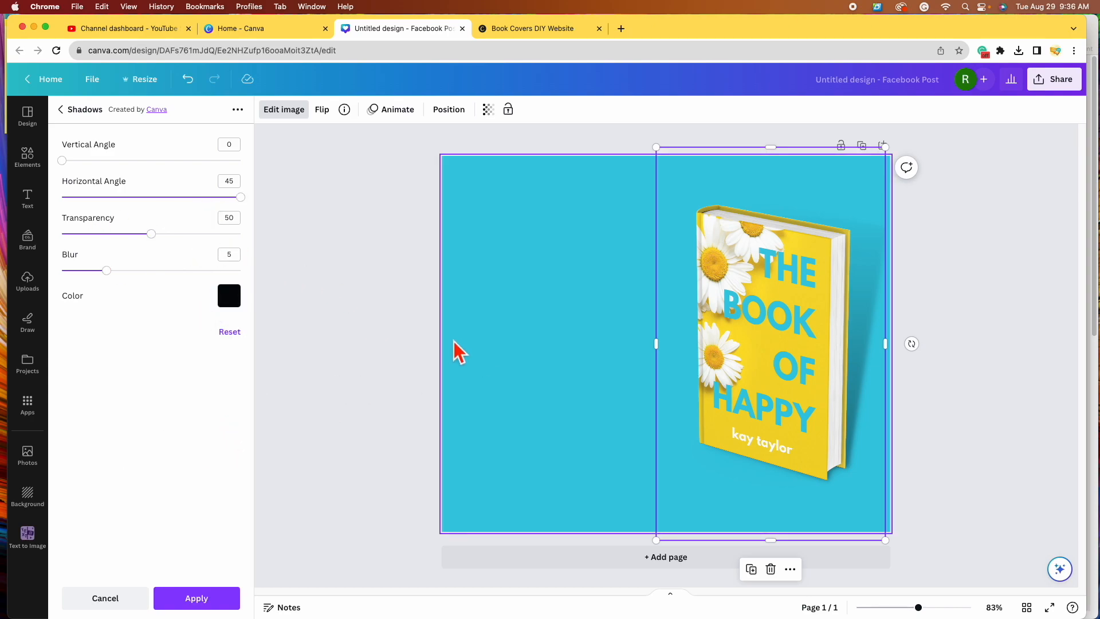
click(197, 597)
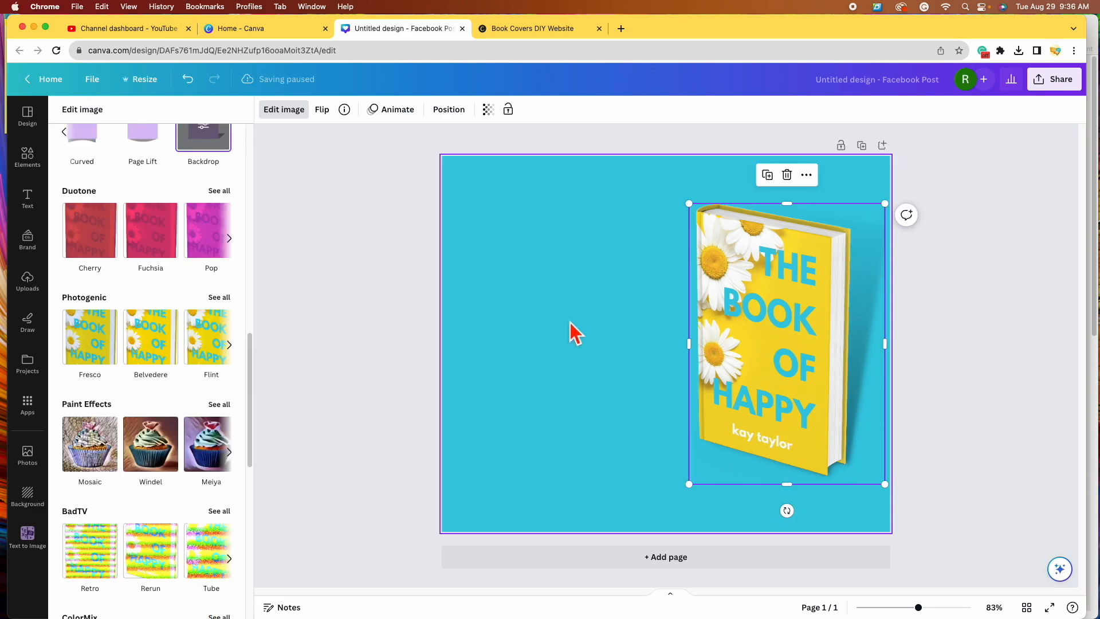
click(568, 390)
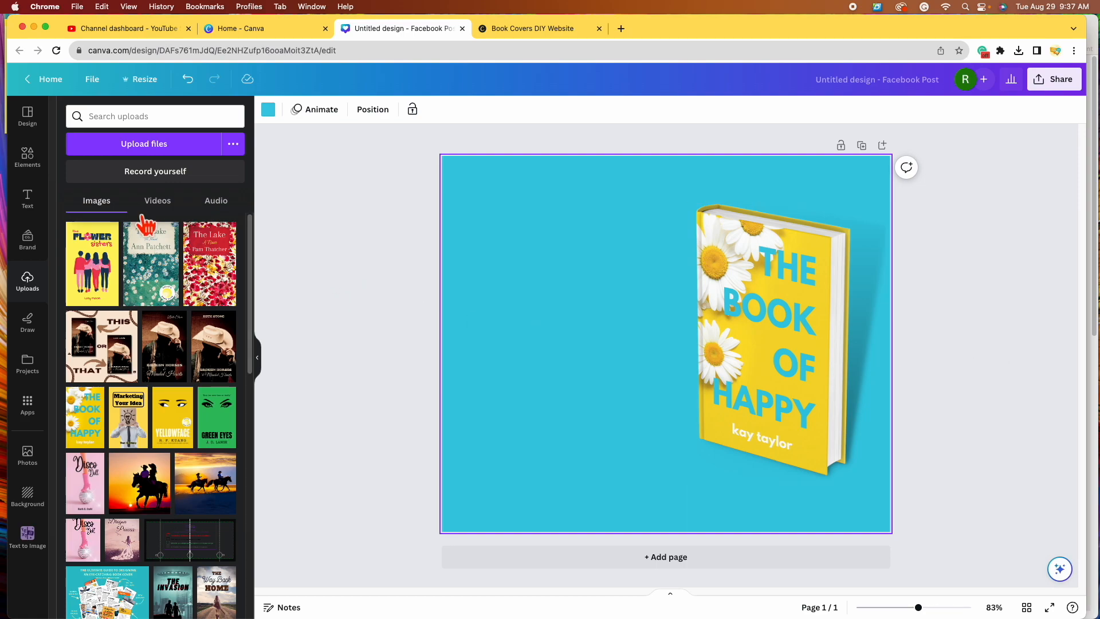
Add a heading reading "Now Available" and move it up and left into the empty area beside the book
click(41, 212)
scroll(148, 432, down, 10)
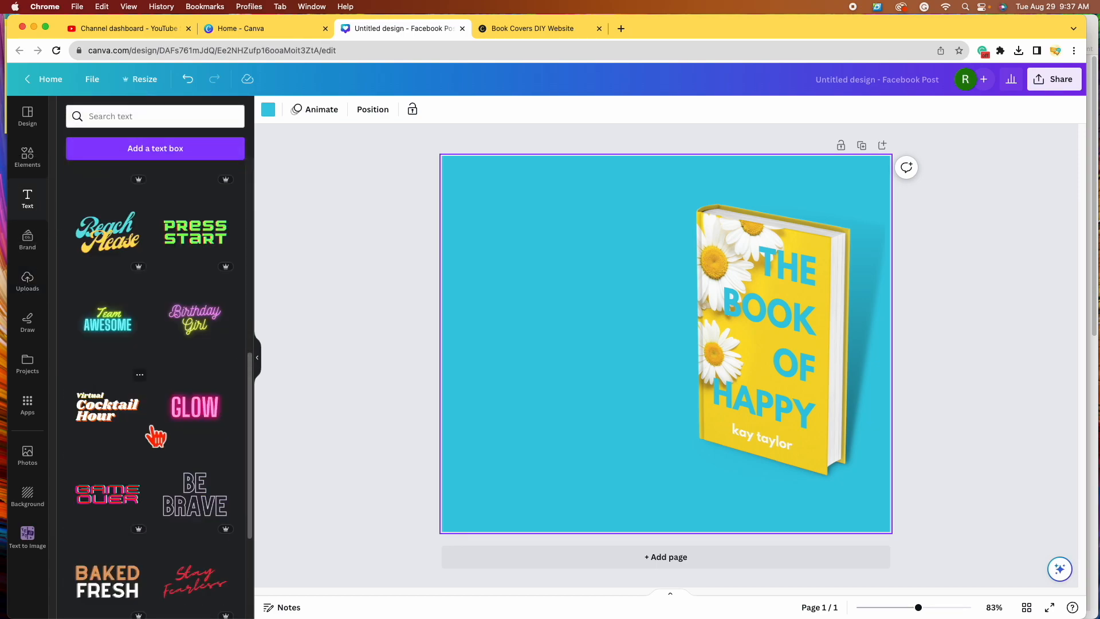
scroll(155, 437, down, 2)
scroll(155, 437, up, 12)
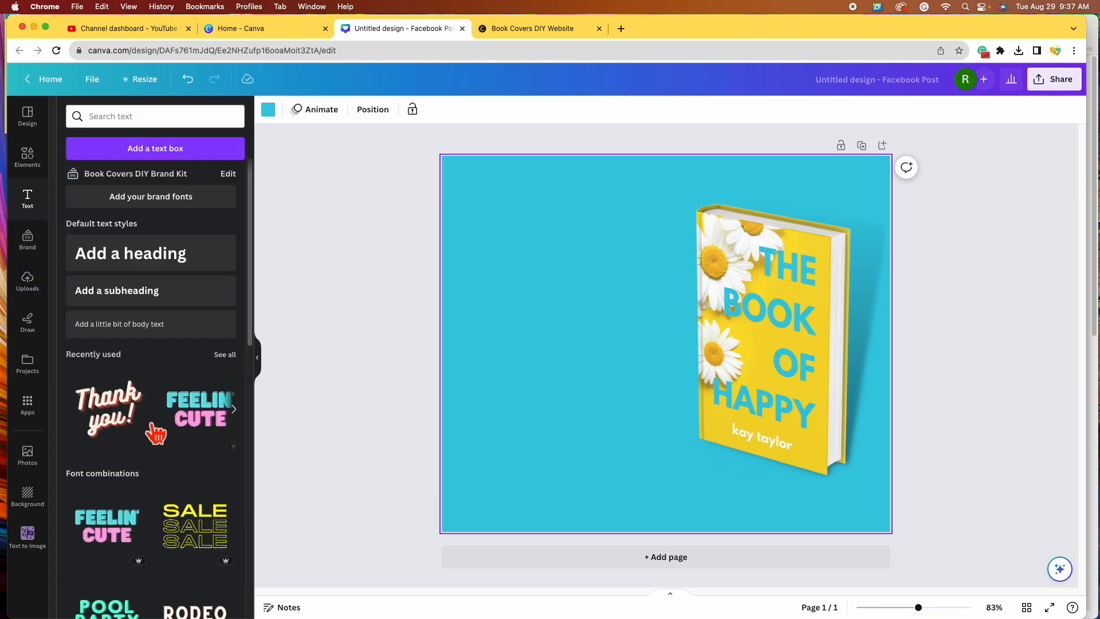
click(152, 266)
click(732, 347)
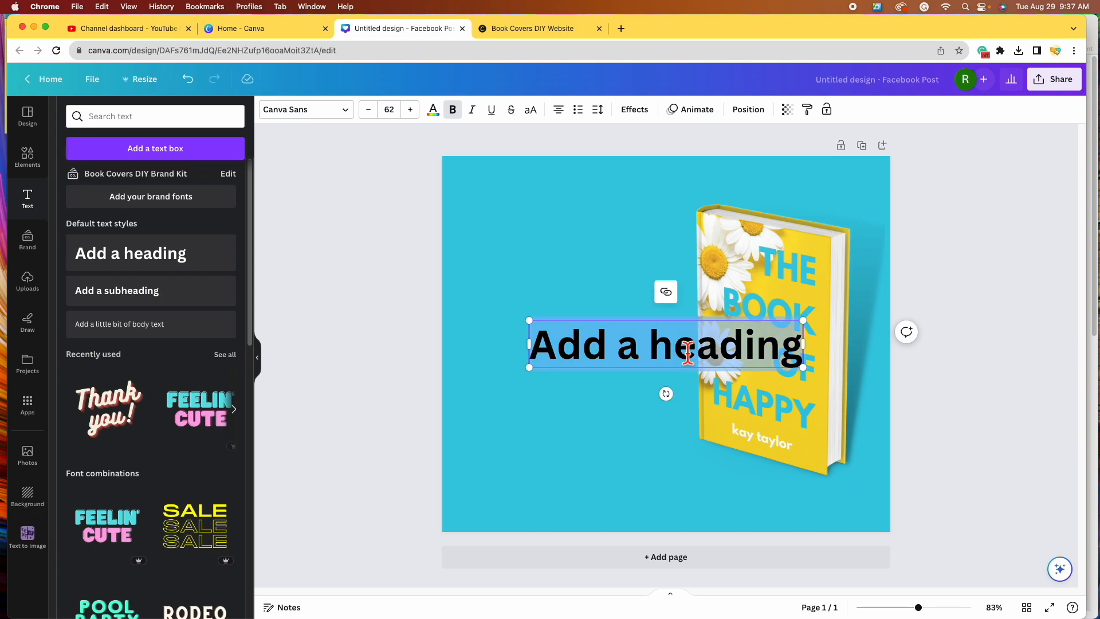
text(Now)
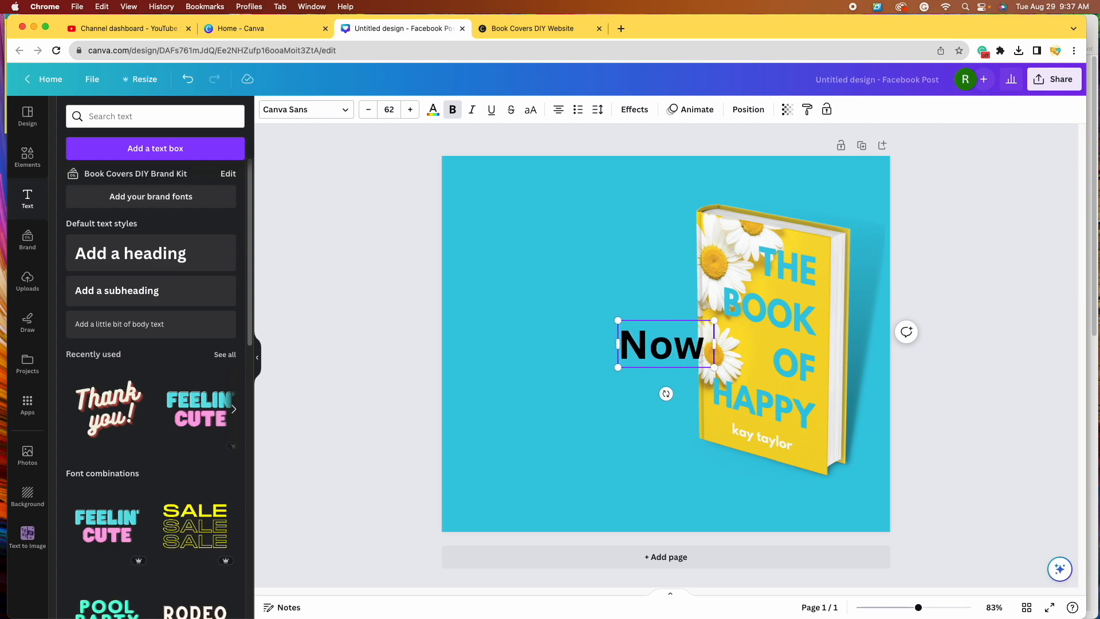
text( Available)
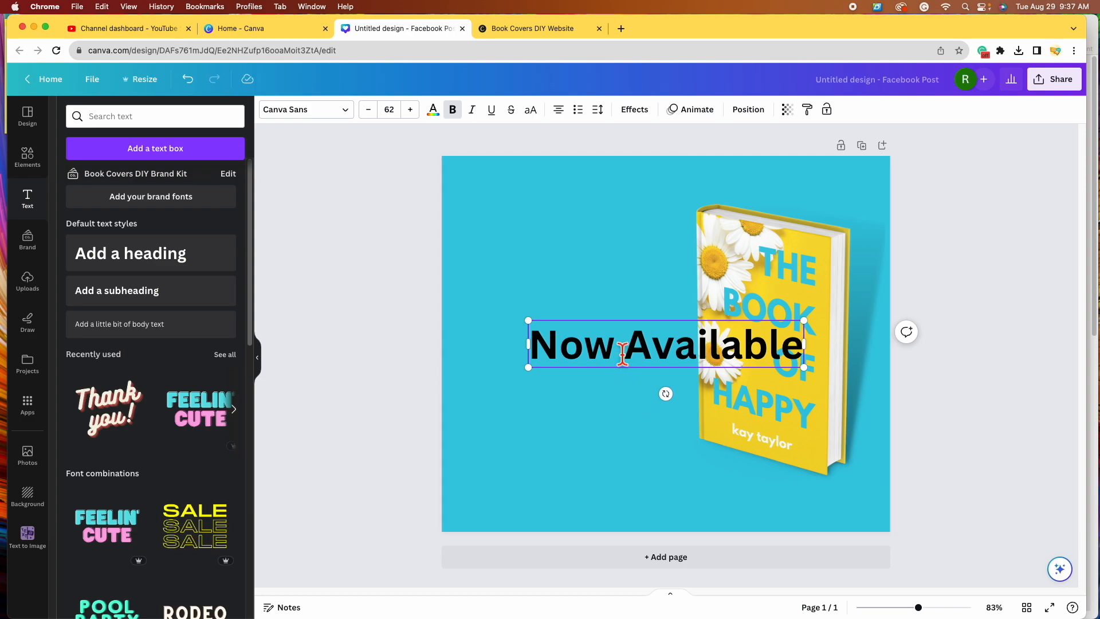
click(571, 465)
drag(637, 360, 575, 304)
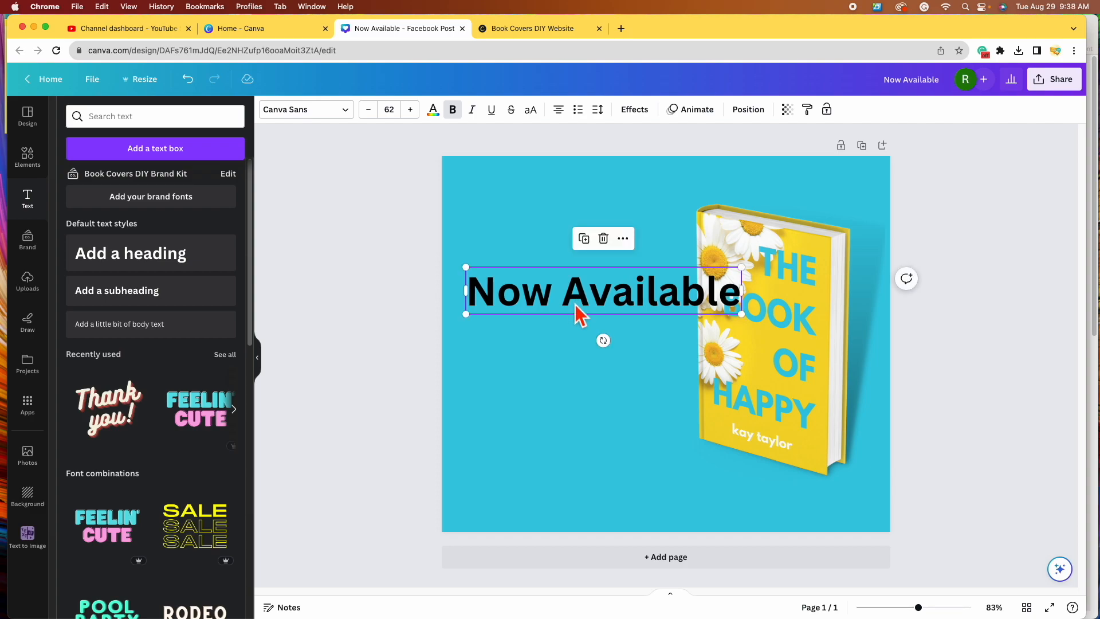
Try several fonts on the "Now Available" heading, including Anton, Bright and Georgia Pro
click(353, 114)
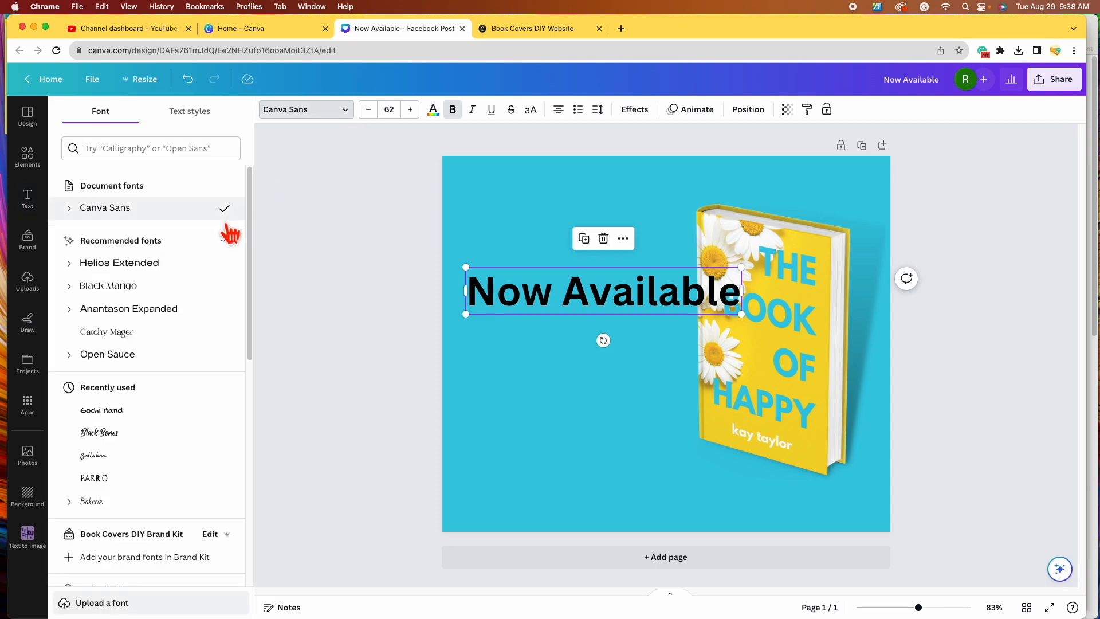
scroll(191, 332, down, 5)
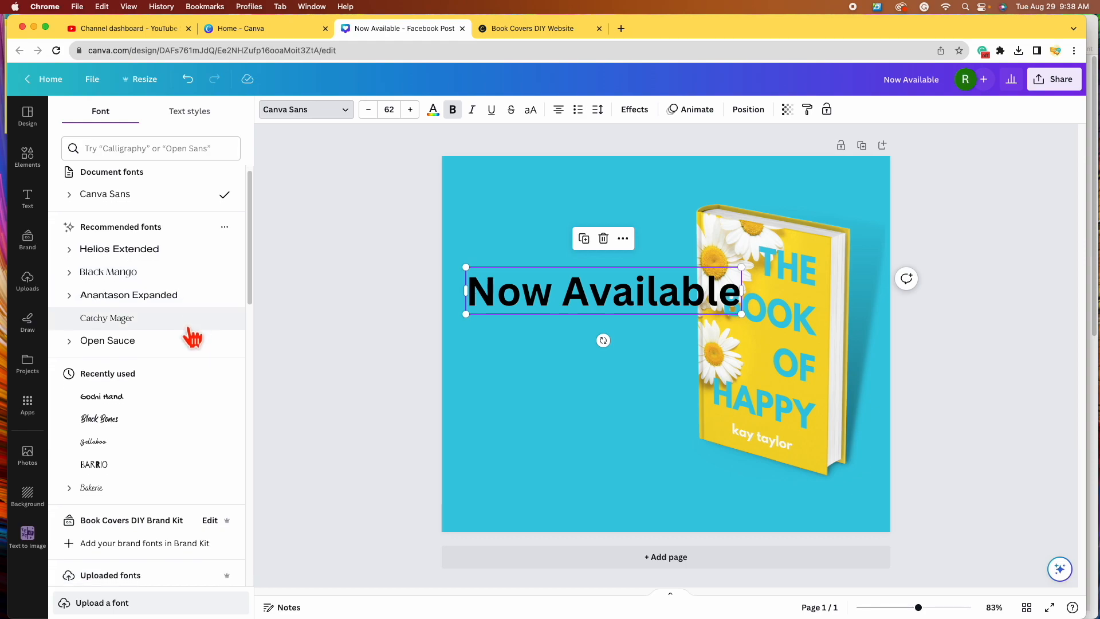
scroll(192, 335, down, 3)
click(185, 331)
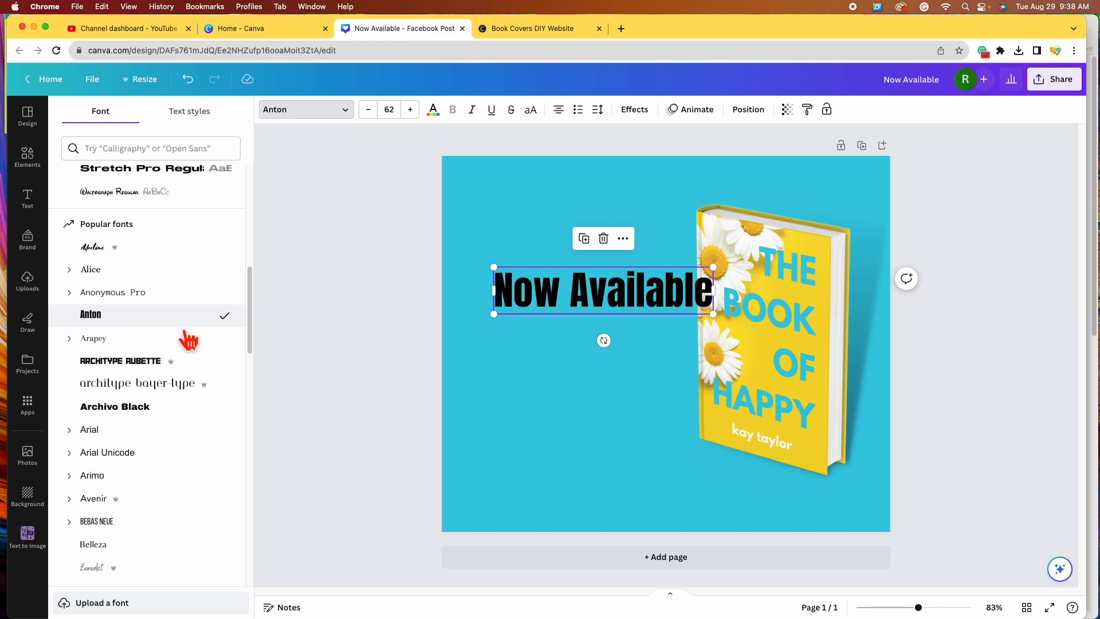
click(189, 406)
scroll(191, 435, down, 3)
click(195, 464)
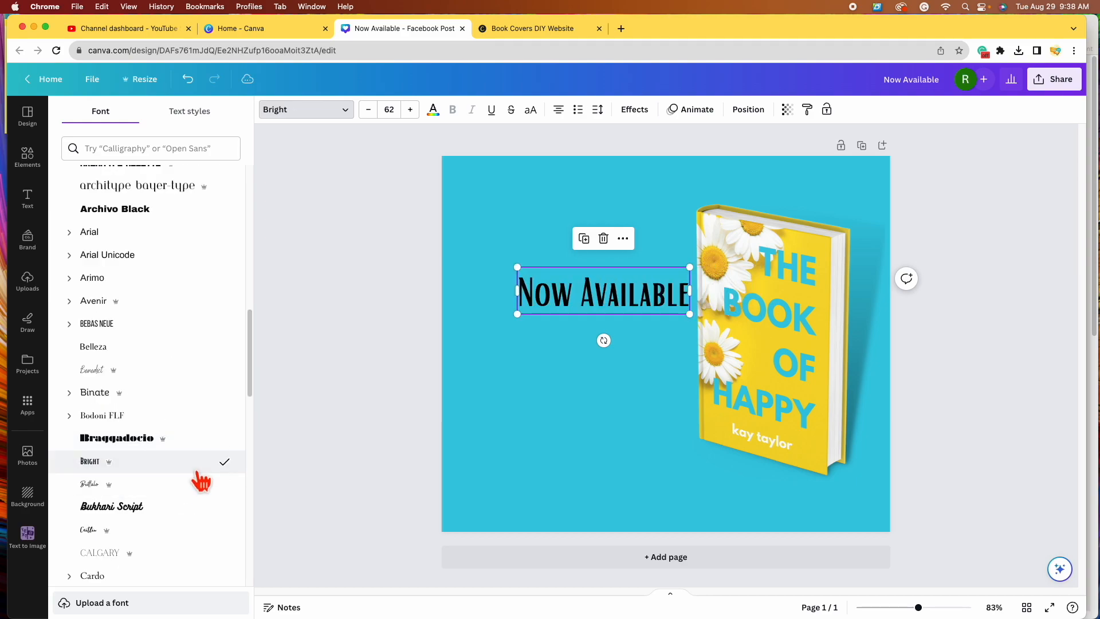
scroll(200, 480, down, 2)
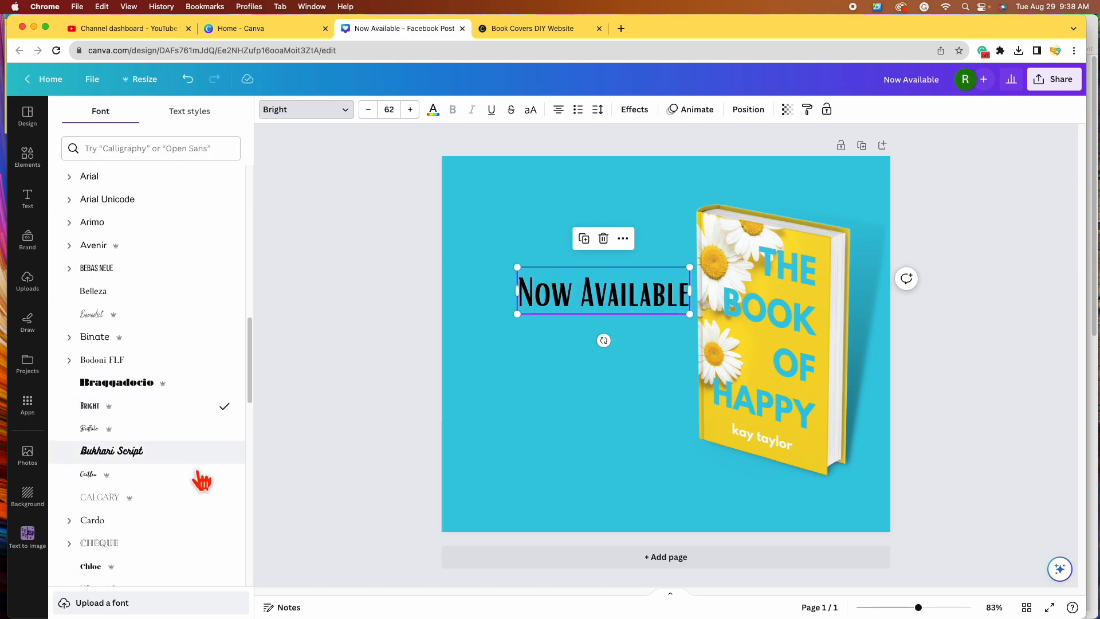
click(184, 435)
scroll(204, 434, down, 10)
click(201, 433)
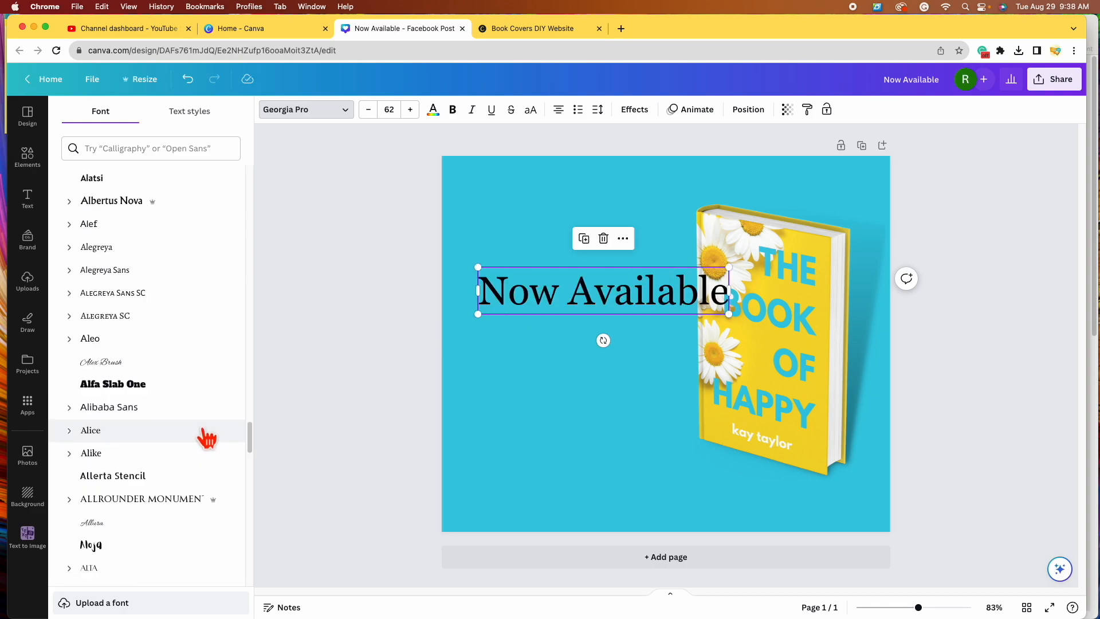
Set the "Now Available" heading's font to Gladiola
scroll(199, 427, up, 2)
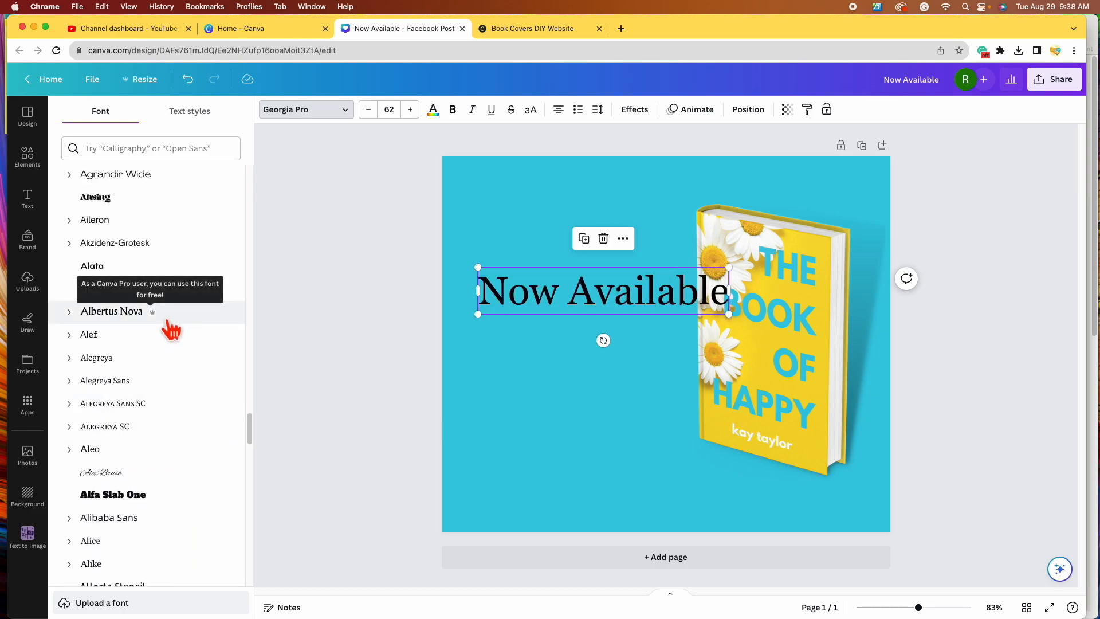
scroll(202, 412, down, 15)
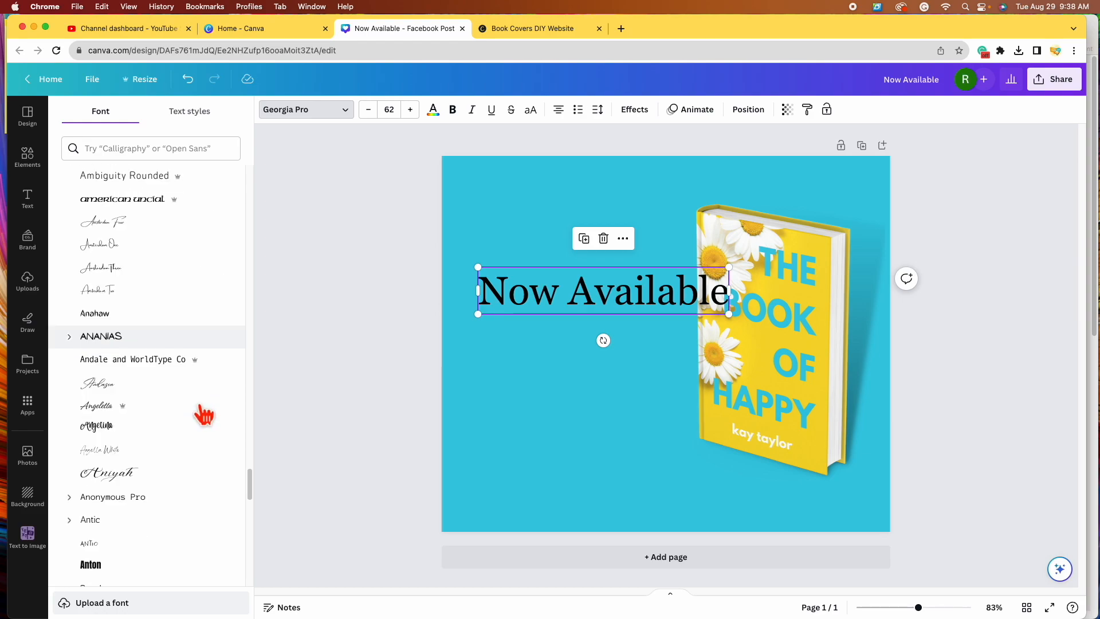
scroll(212, 435, down, 15)
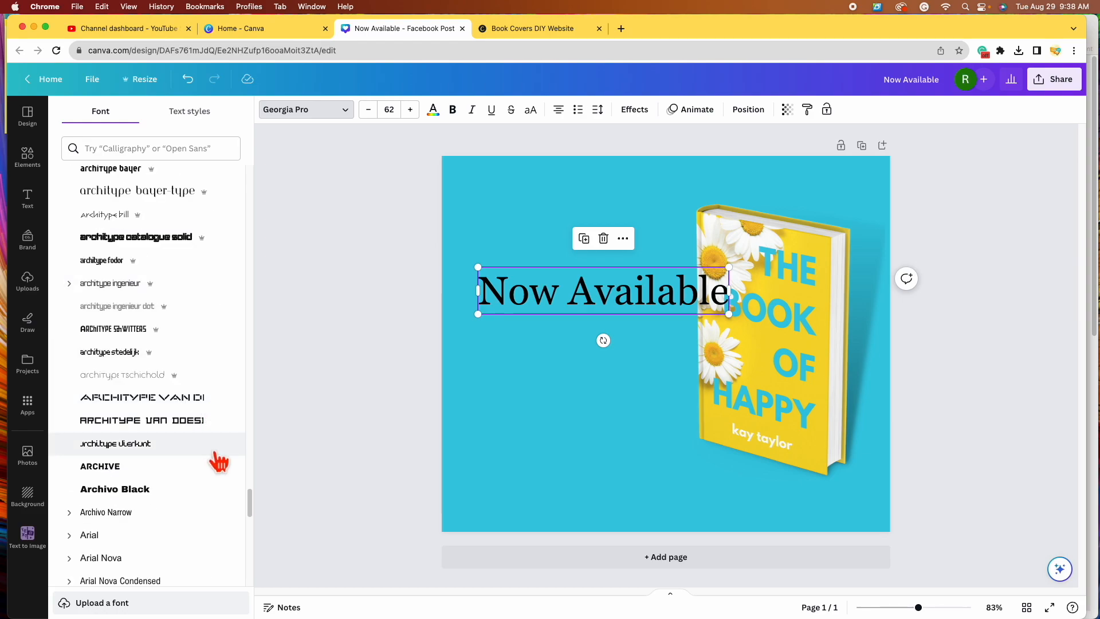
scroll(218, 462, down, 15)
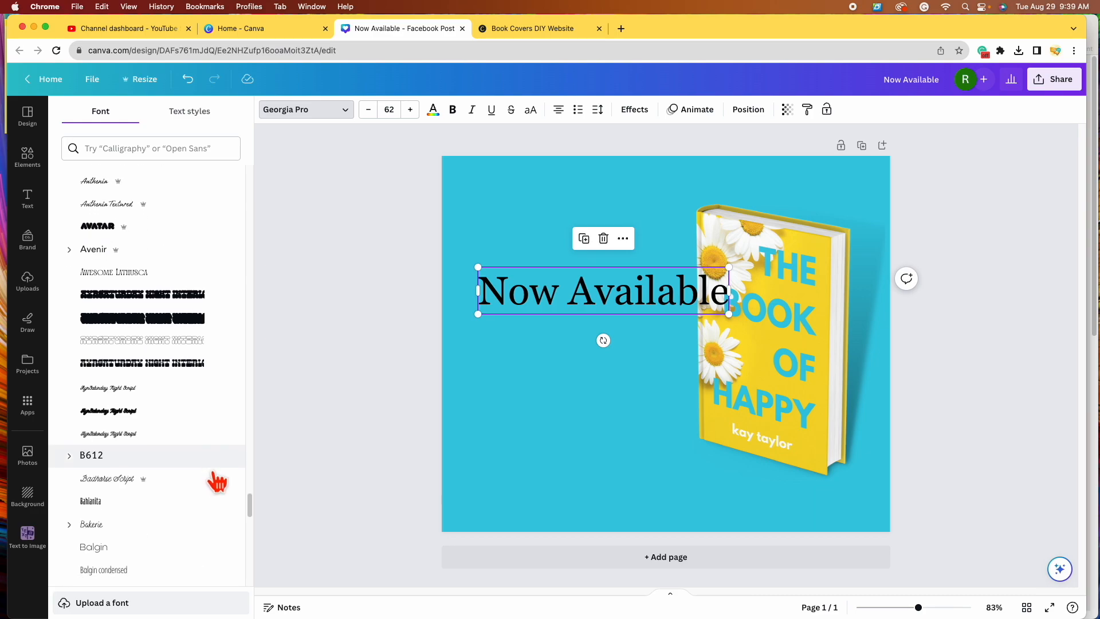
scroll(217, 481, down, 12)
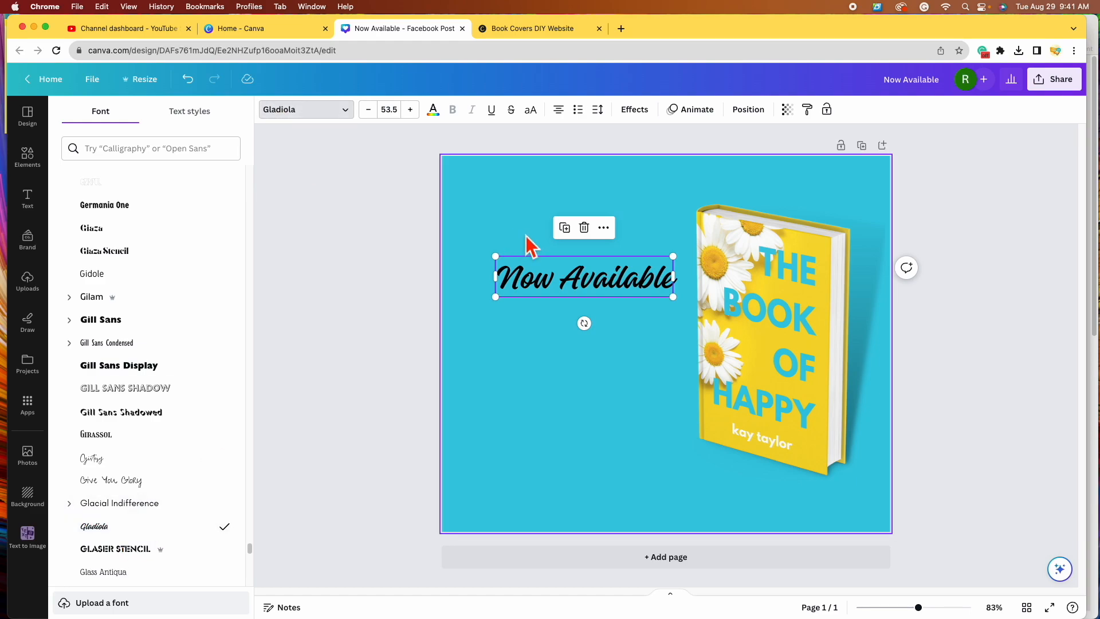
Enlarge the "Now Available" heading to about size 63 and reposition it higher in the space beside the book
drag(682, 305, 695, 302)
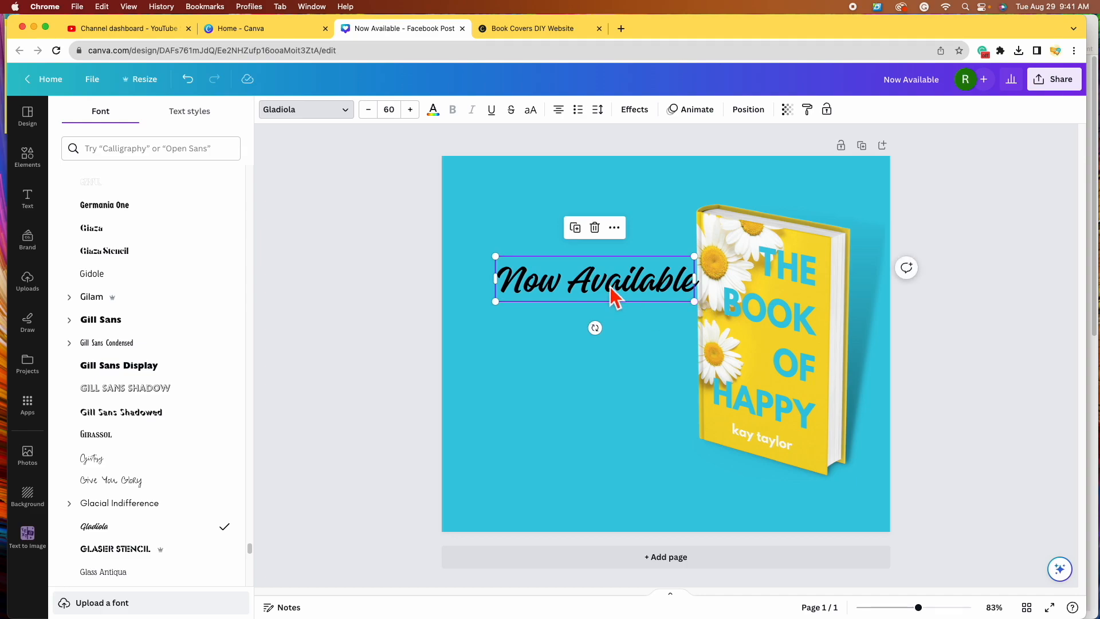
click(609, 288)
drag(495, 302, 458, 306)
drag(584, 284, 589, 281)
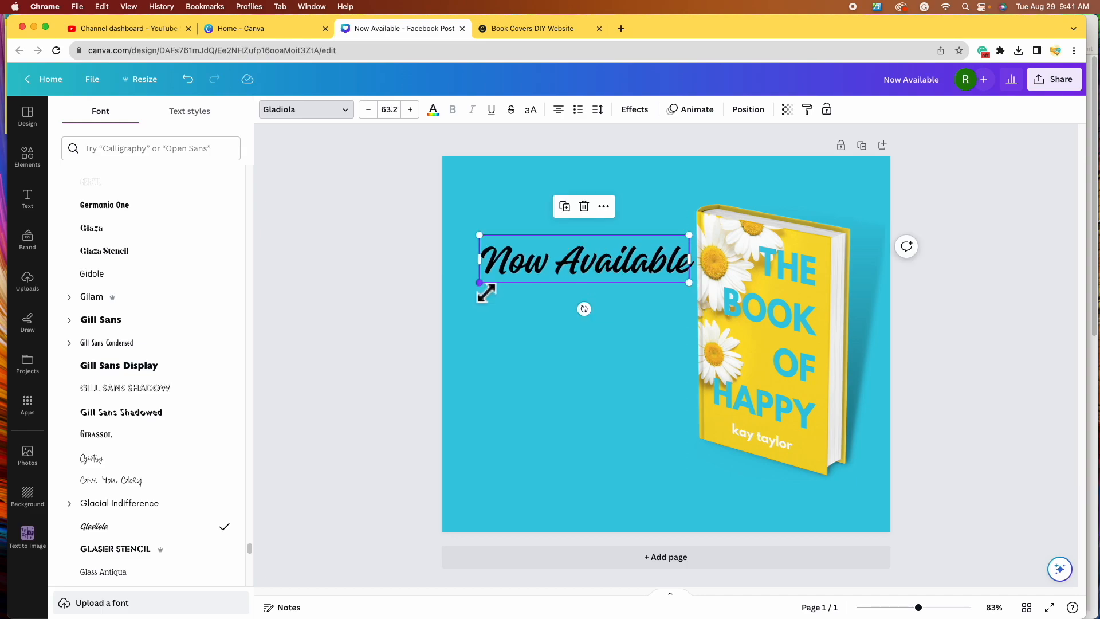
mouse_move(487, 293)
mouse_down()
mouse_move(498, 289)
mouse_move(489, 296)
mouse_move(484, 283)
mouse_up()
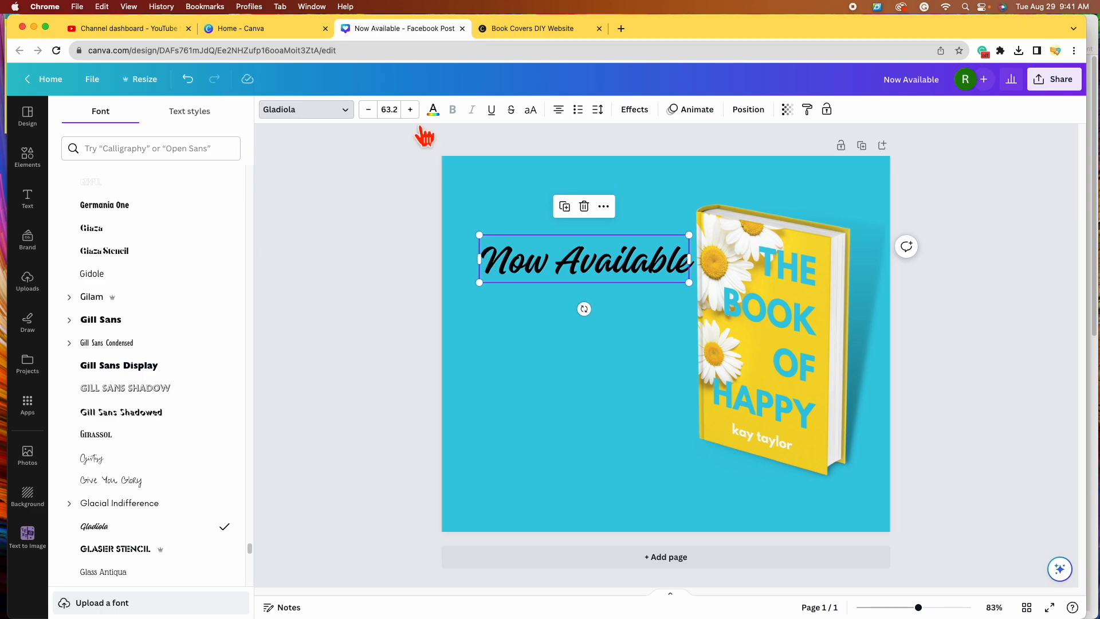
Set the "Now Available" heading's font size to 64
click(399, 115)
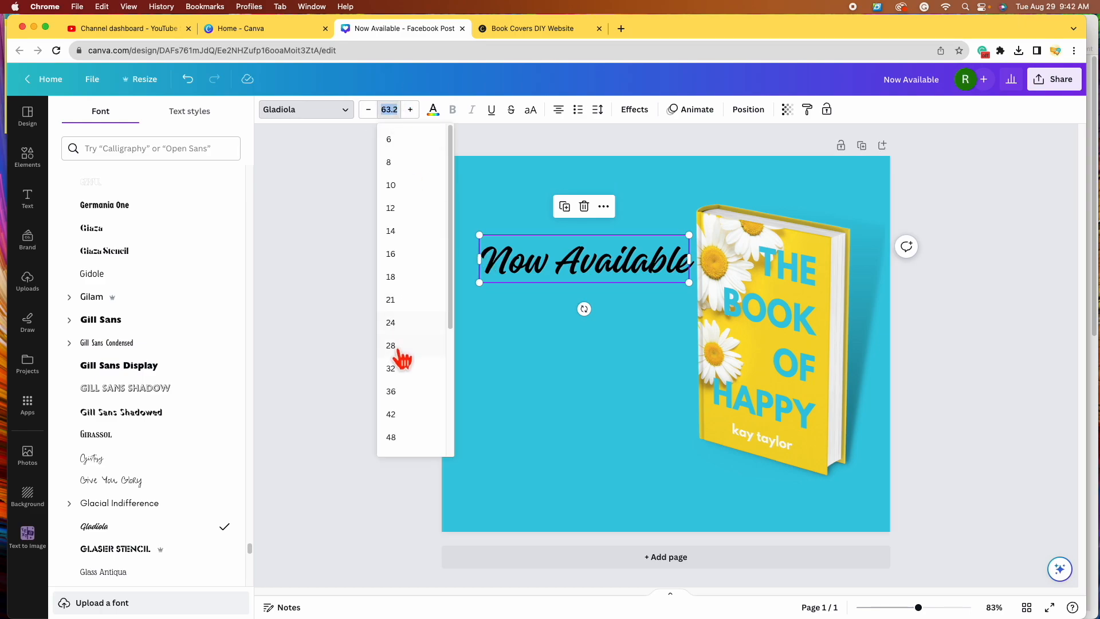
scroll(404, 361, down, 3)
click(427, 341)
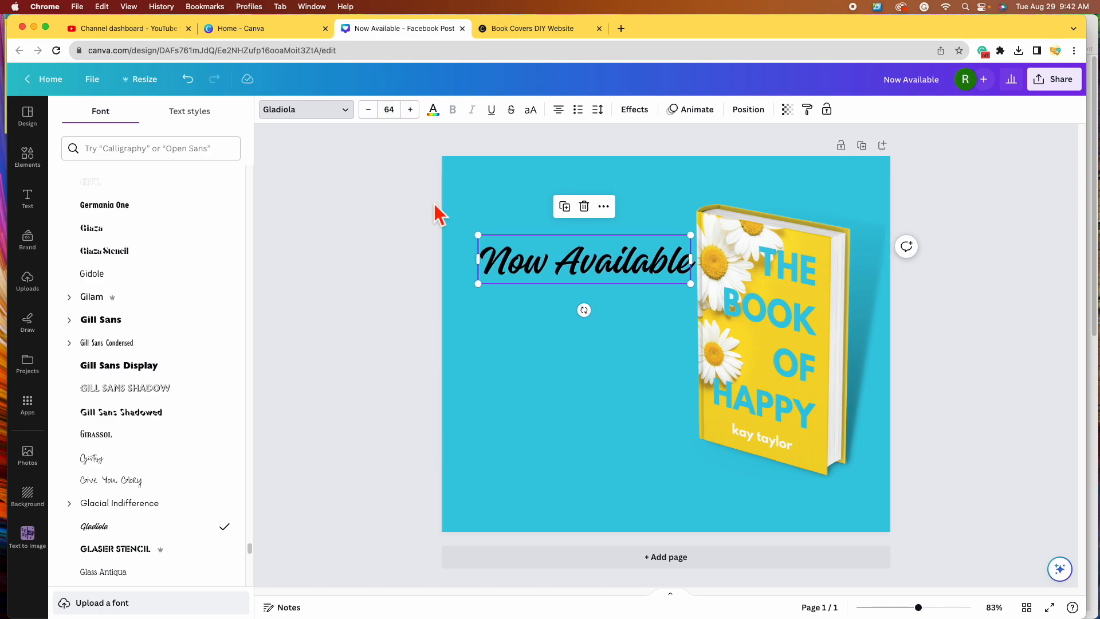
click(408, 108)
click(368, 109)
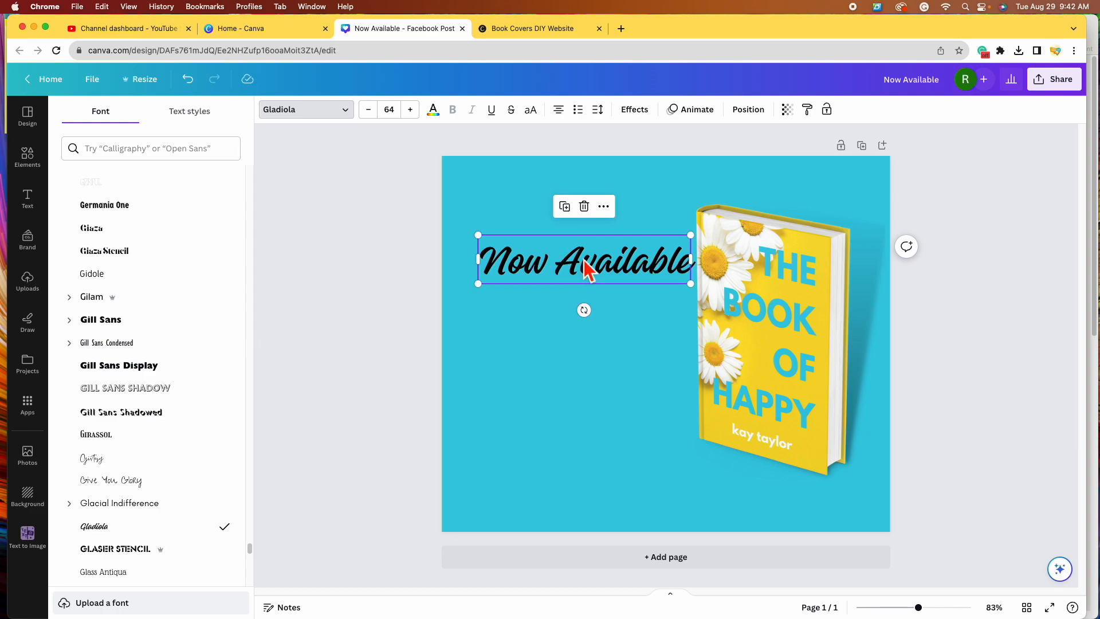
Recolor the "Now Available" heading with the yellow taken from the book cover's photo colors
click(448, 117)
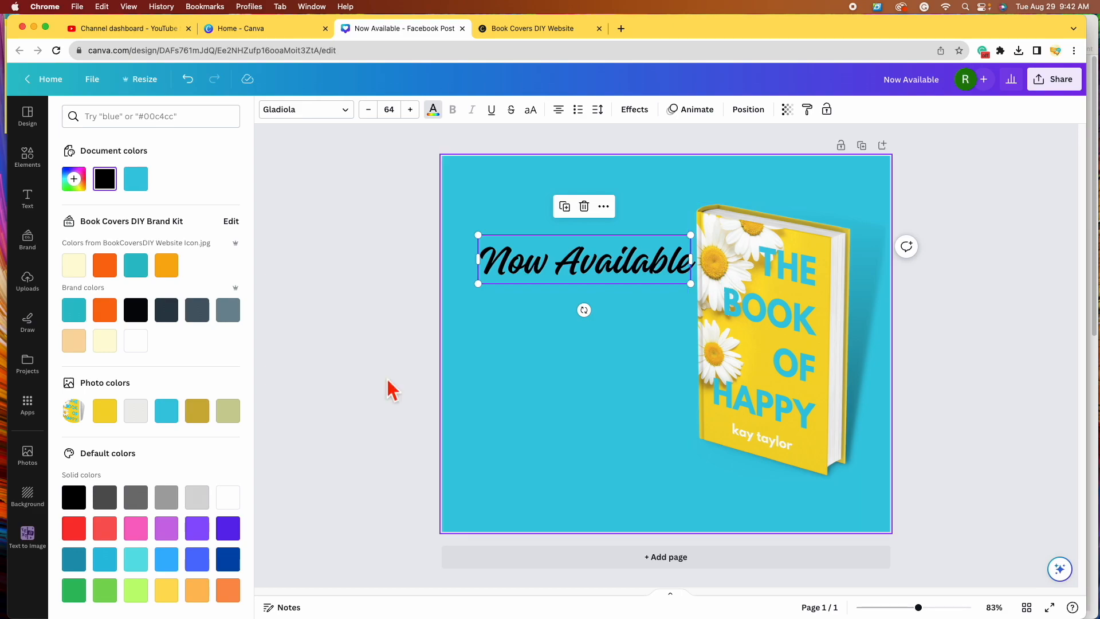
click(113, 420)
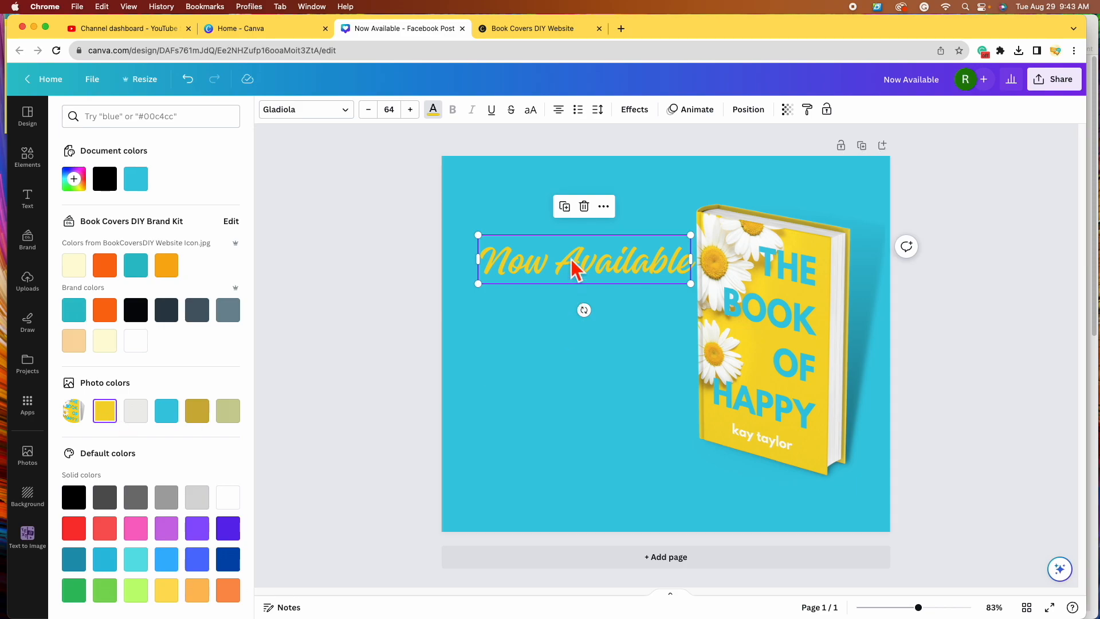
drag(598, 268, 599, 270)
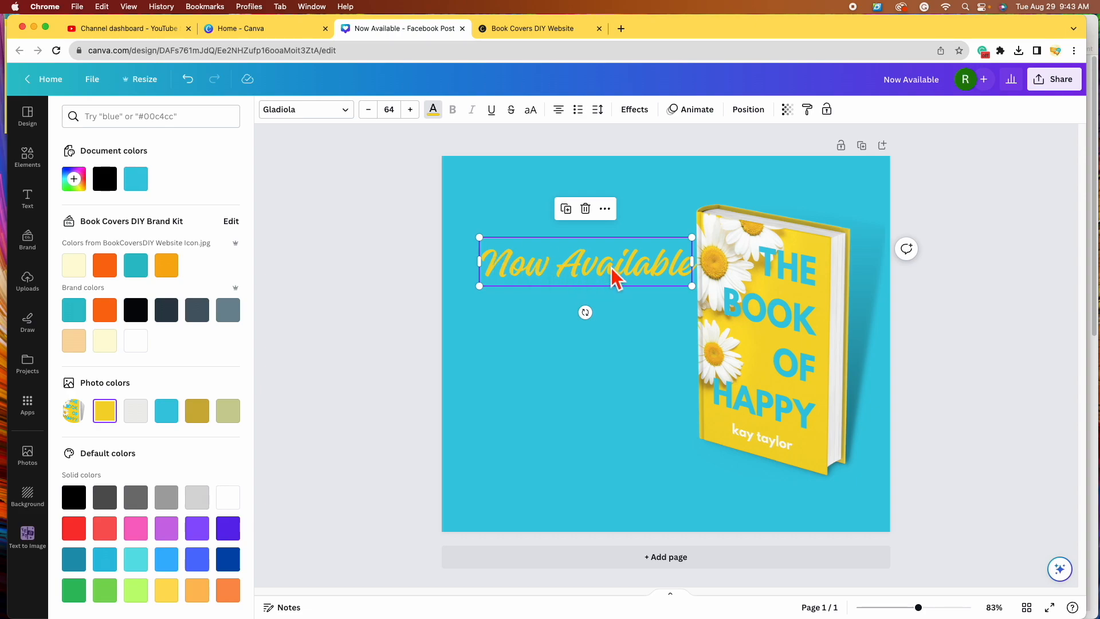
Try the Shadow and Lift text effects on the "Now Available" heading
click(650, 112)
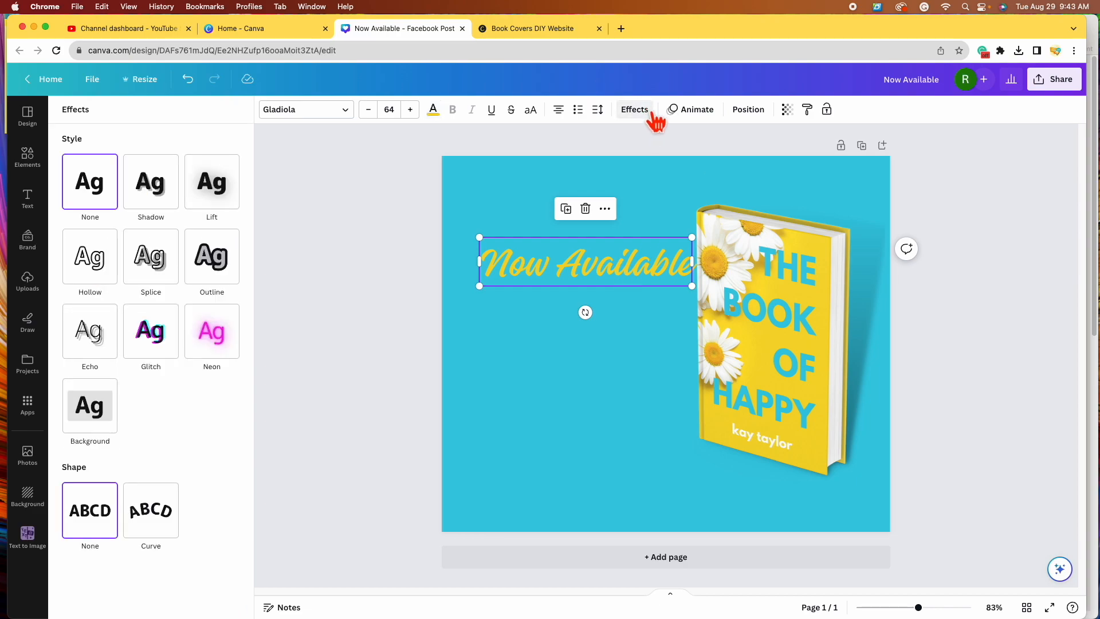
click(177, 210)
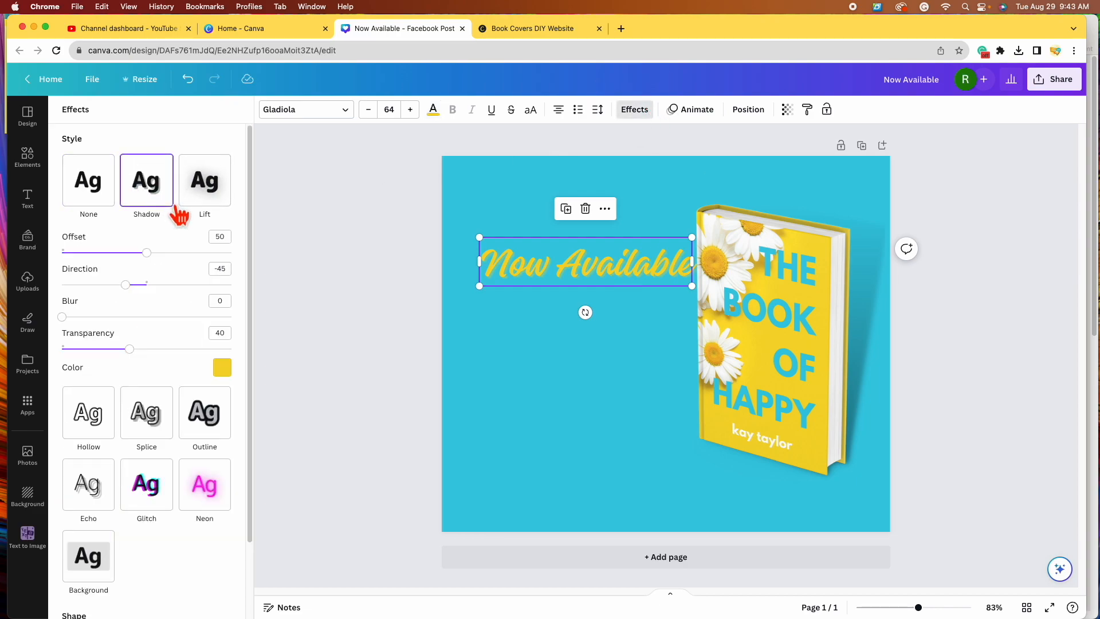
click(214, 189)
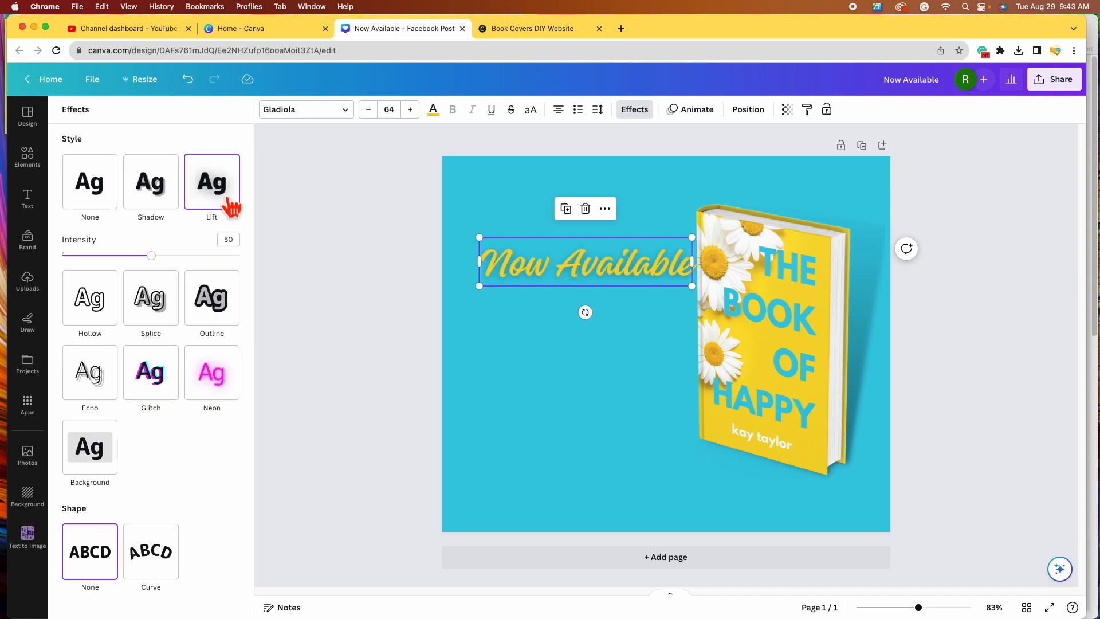
Apply the Outline text effect to the "Now Available" heading and color the outline black
click(225, 310)
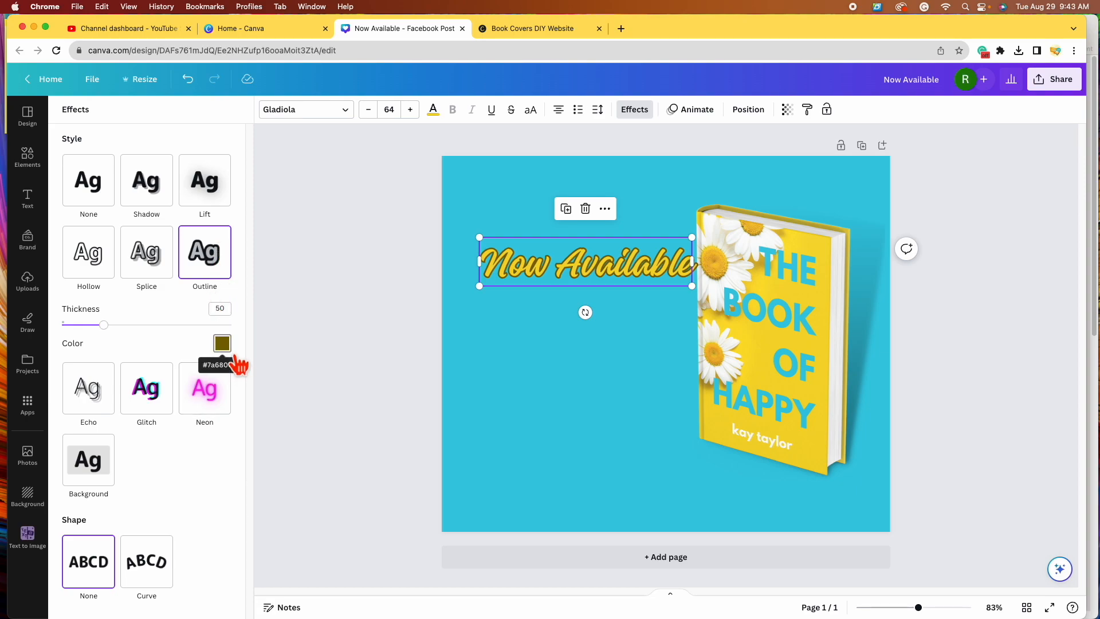
click(232, 351)
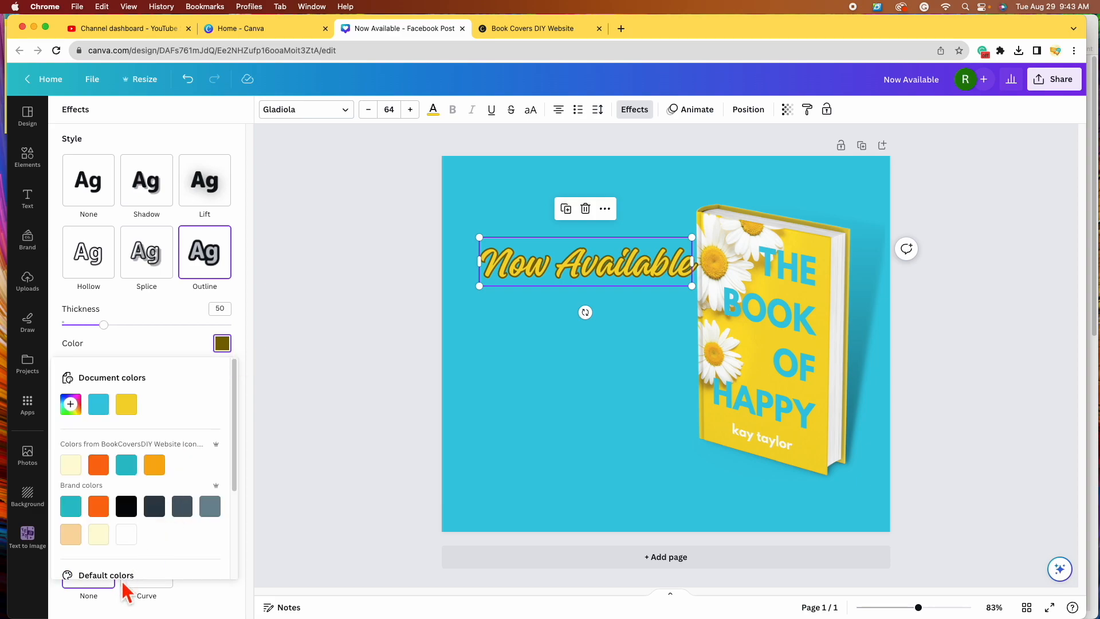
click(126, 506)
scroll(178, 475, down, 2)
scroll(179, 476, down, 2)
click(73, 520)
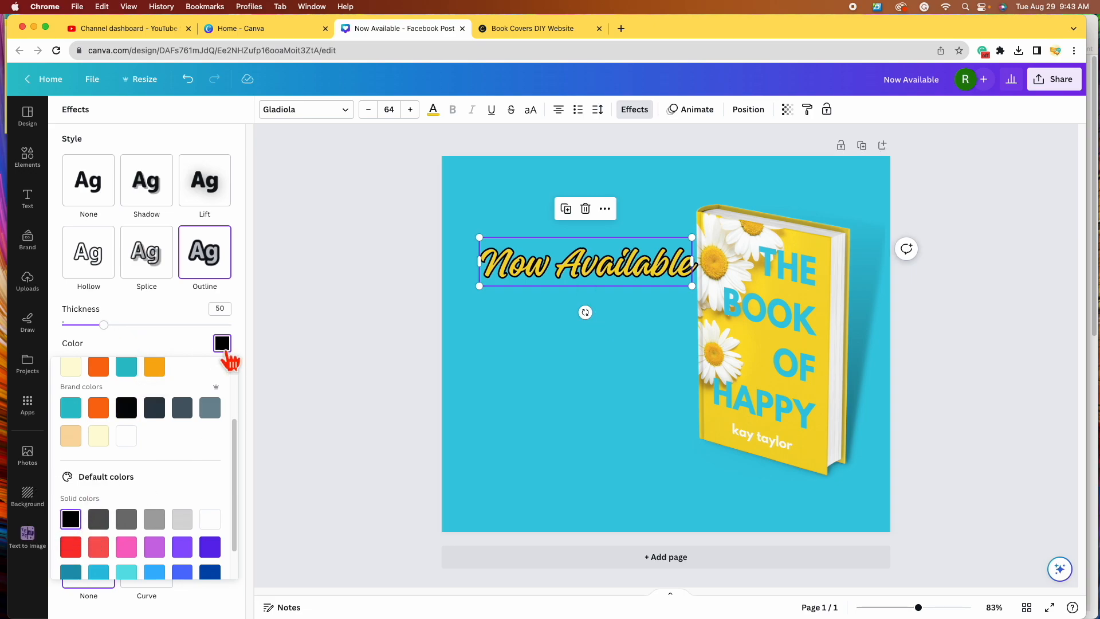
Set the outline thickness of the "Now Available" heading to 85
mouse_move(123, 325)
mouse_down()
mouse_move(156, 331)
mouse_move(132, 325)
mouse_up()
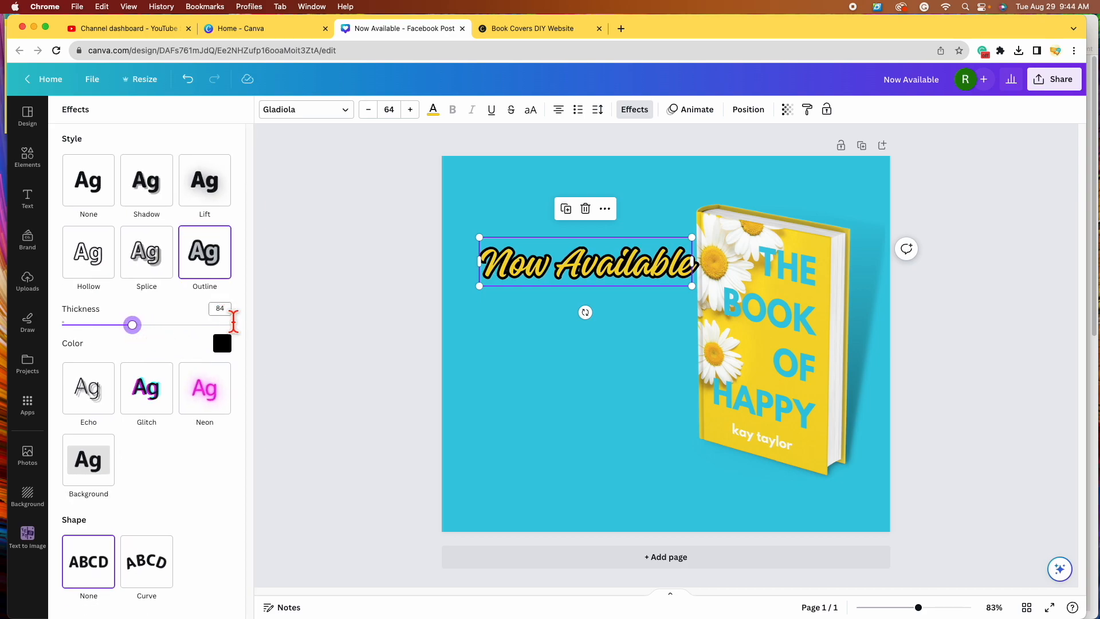
click(231, 317)
text(85)
key(Return)
Split the heading onto two lines, with "Now" above "Available"
drag(555, 265, 553, 267)
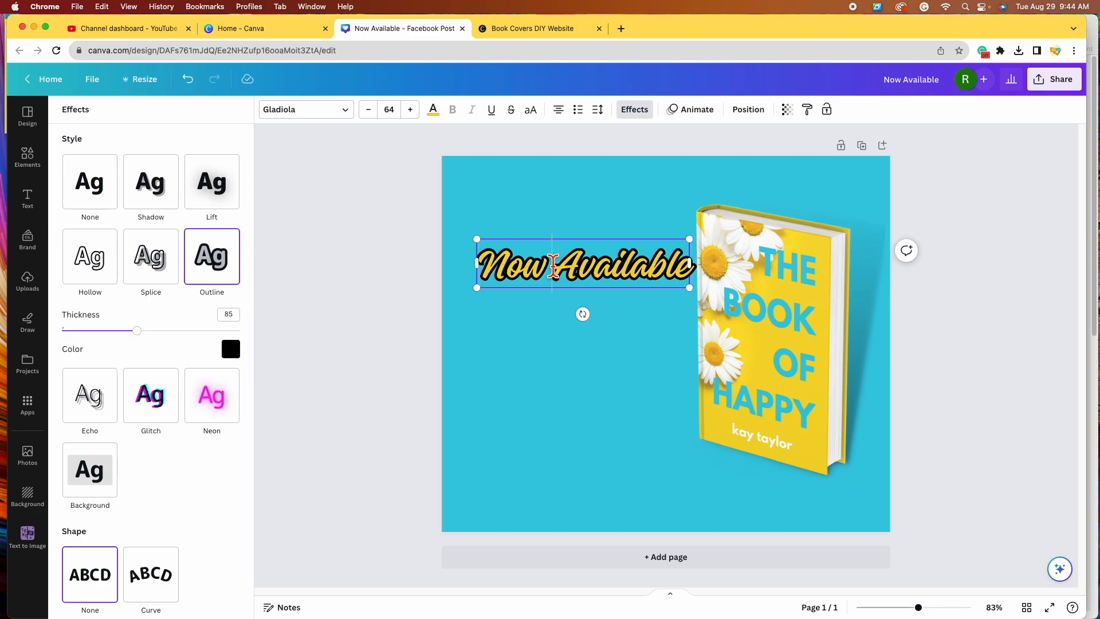
key(BackSpace)
key(Return)
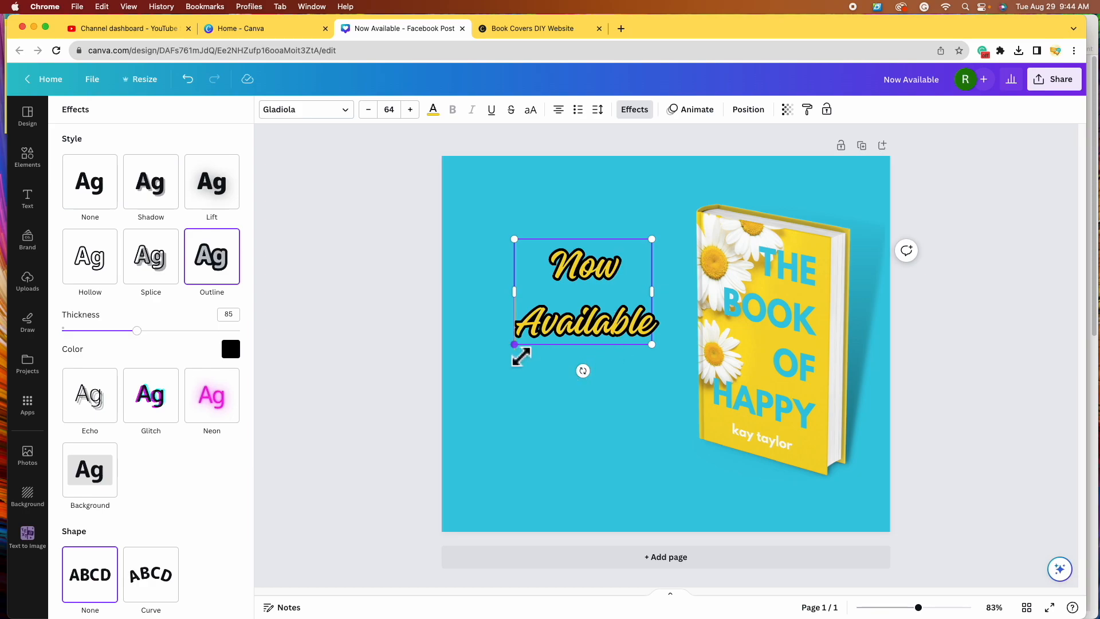
Enlarge the two-line "Now Available" heading to about size 85 and move it higher beside the book
drag(515, 344, 467, 379)
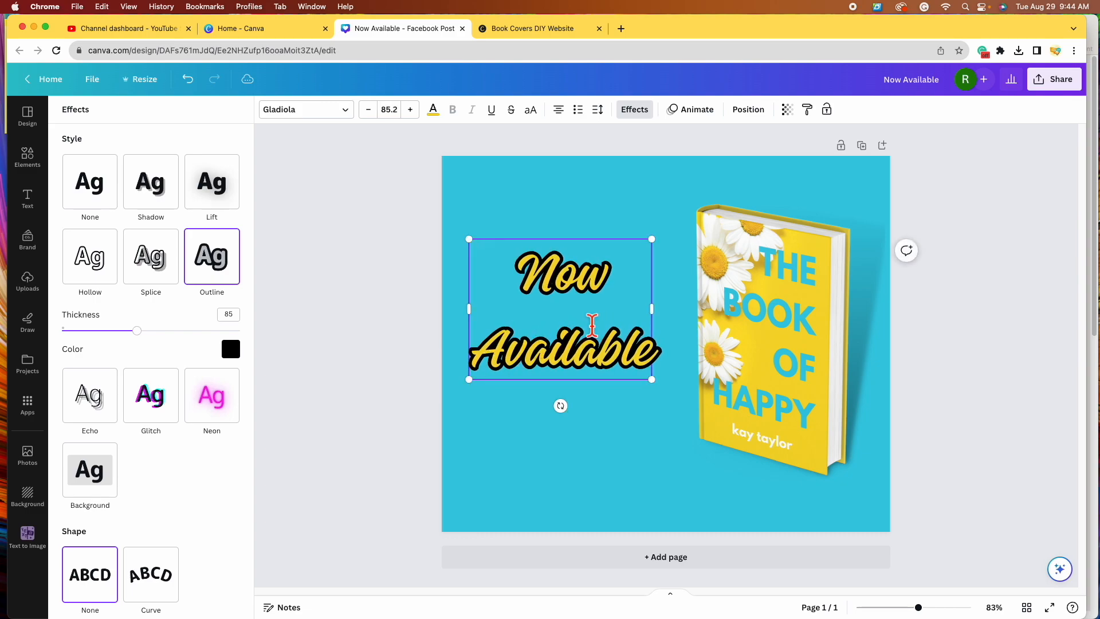
click(609, 226)
drag(582, 320, 589, 285)
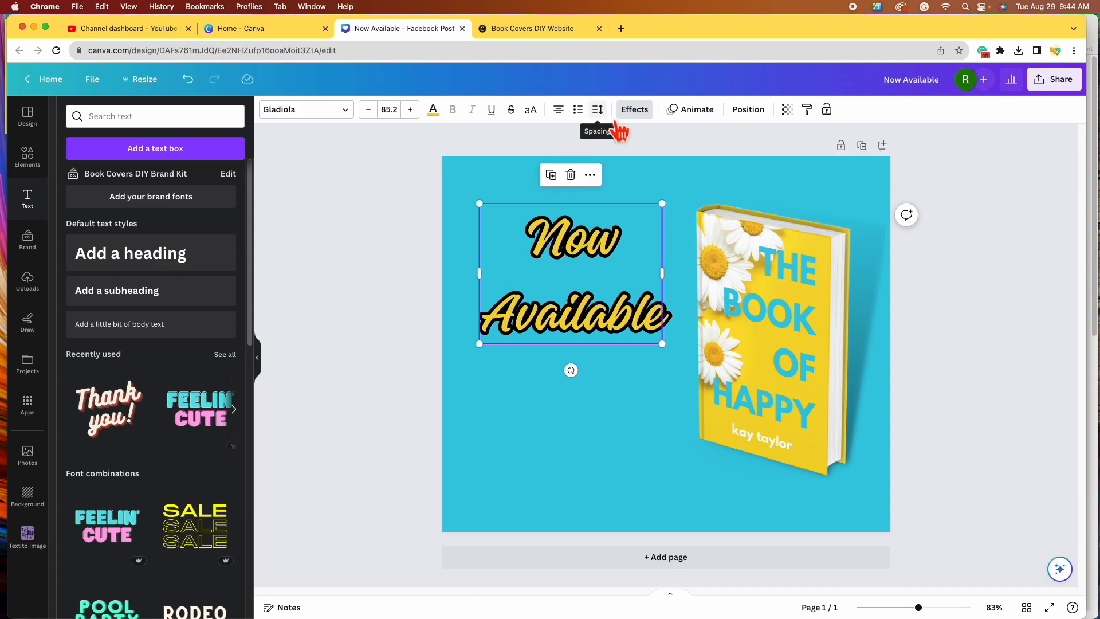
Set the "Now Available" heading's letter spacing to 25 and line spacing to 0.99, and nudge it slightly toward the book
click(618, 121)
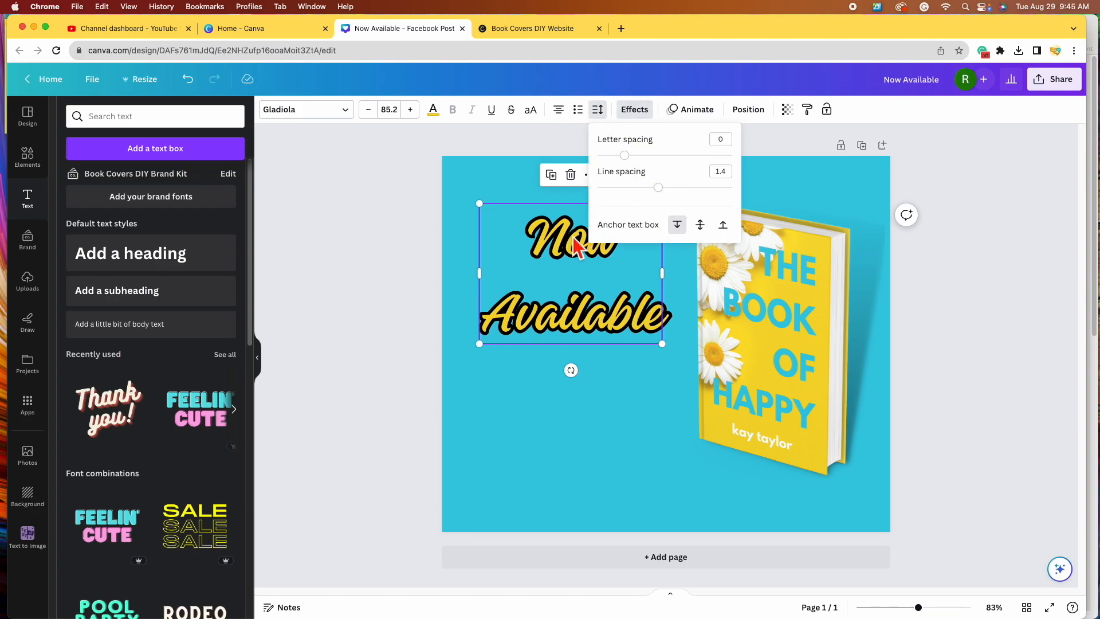
drag(624, 155, 628, 156)
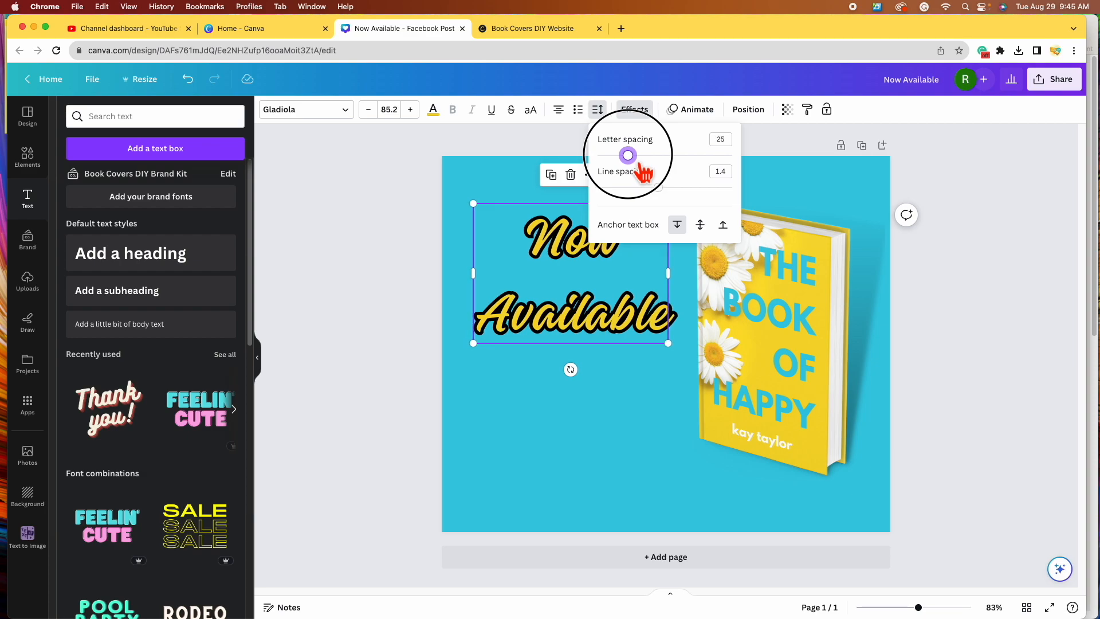
drag(628, 155, 629, 166)
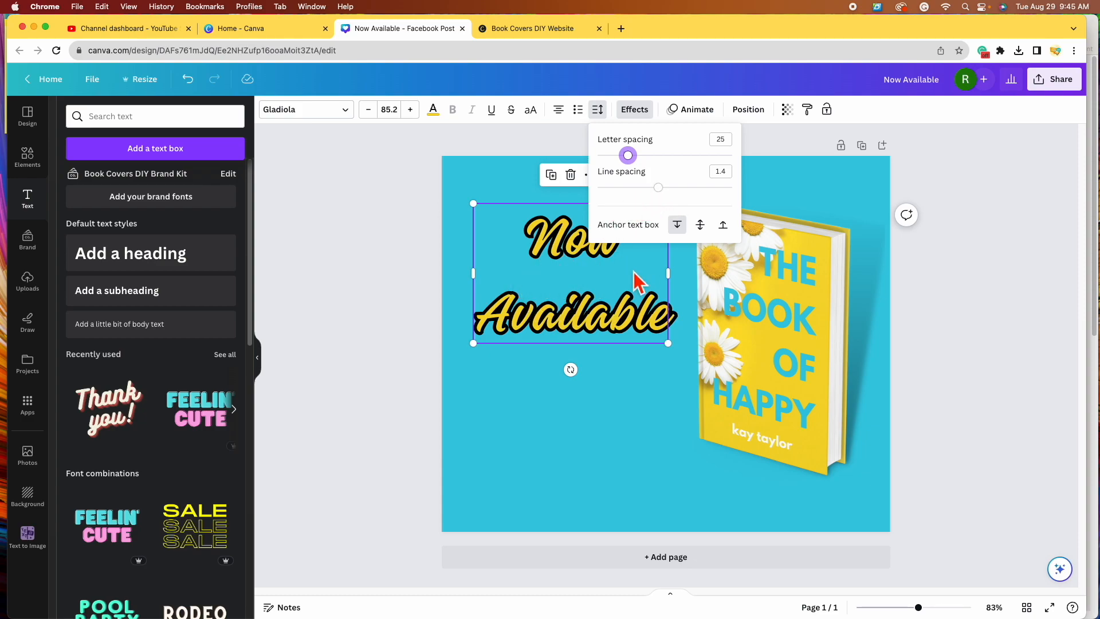
drag(658, 187, 631, 188)
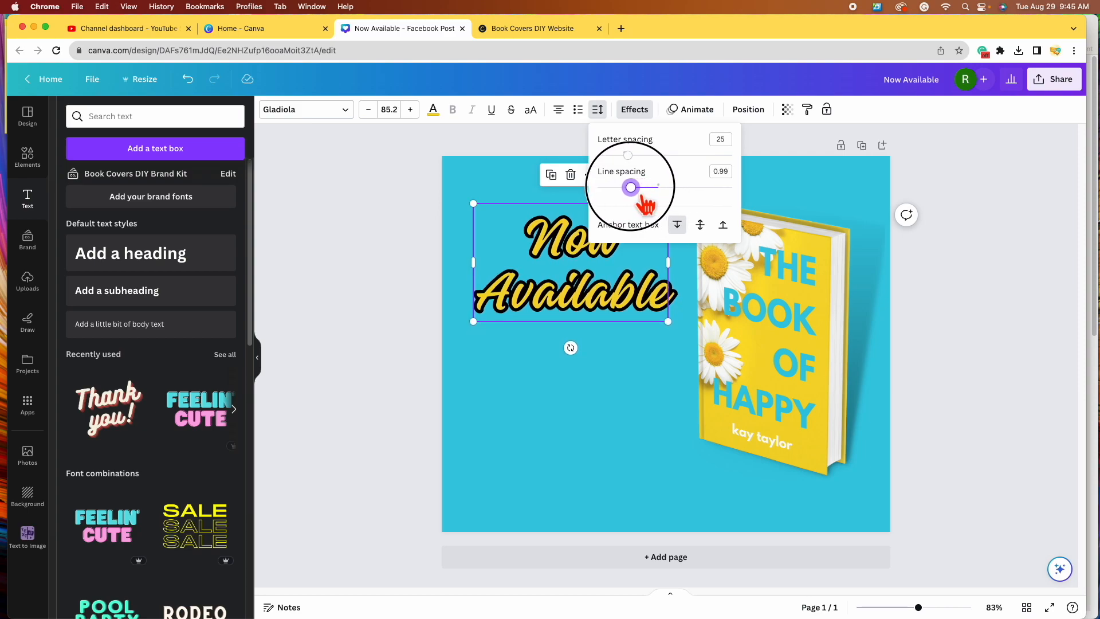
click(629, 400)
drag(603, 283, 609, 283)
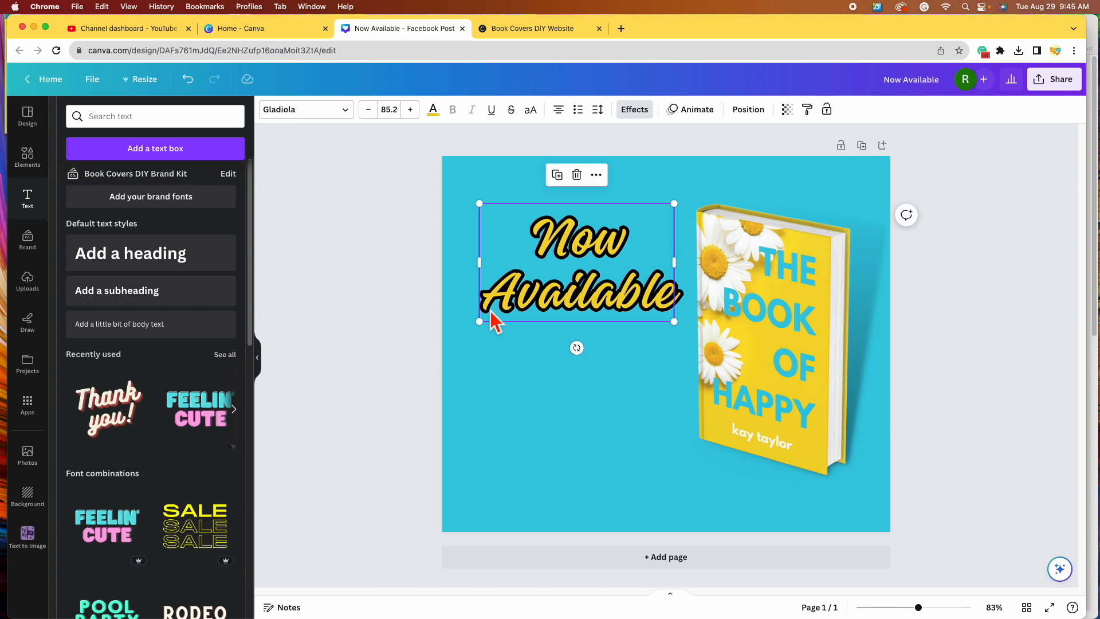
click(575, 431)
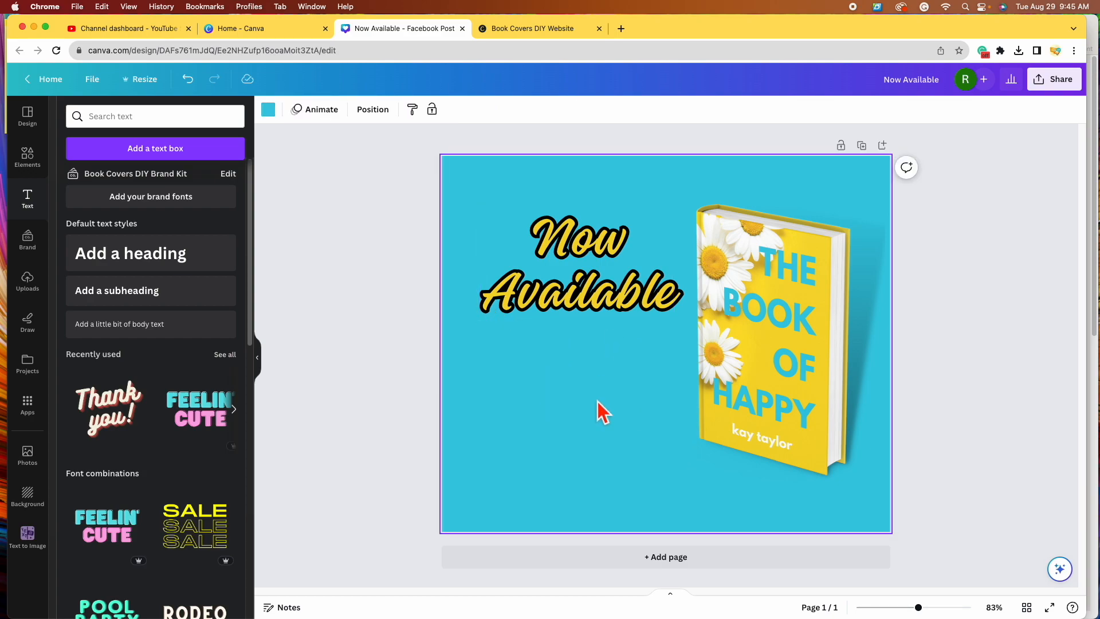
Add a second heading reading "ON AMAZON" and place it beneath "Now Available", clear of the book
click(154, 274)
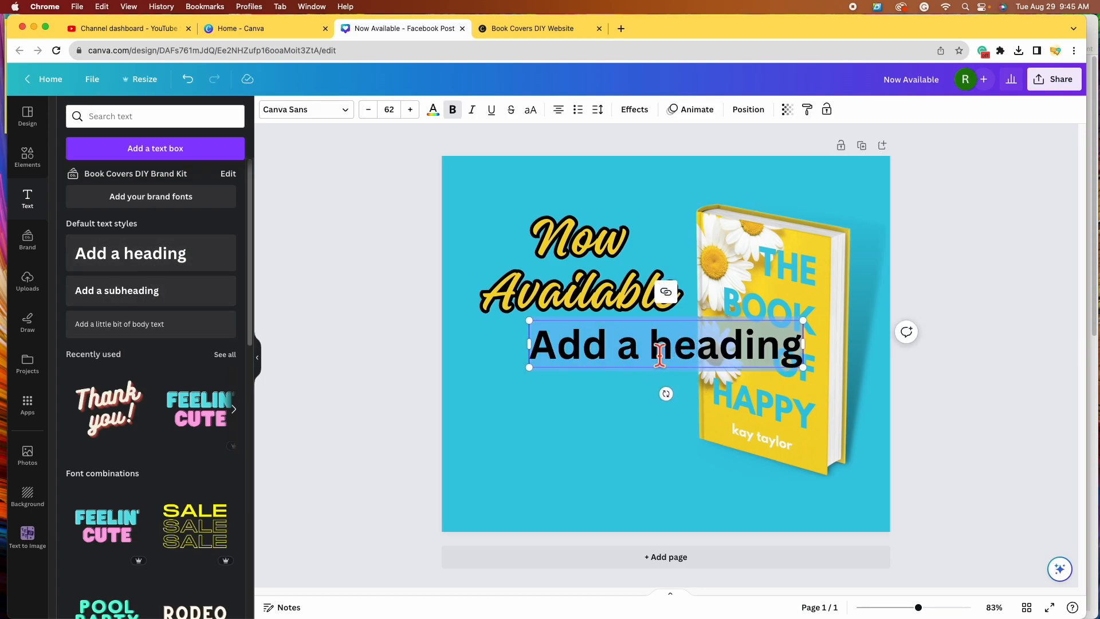
text(ON A)
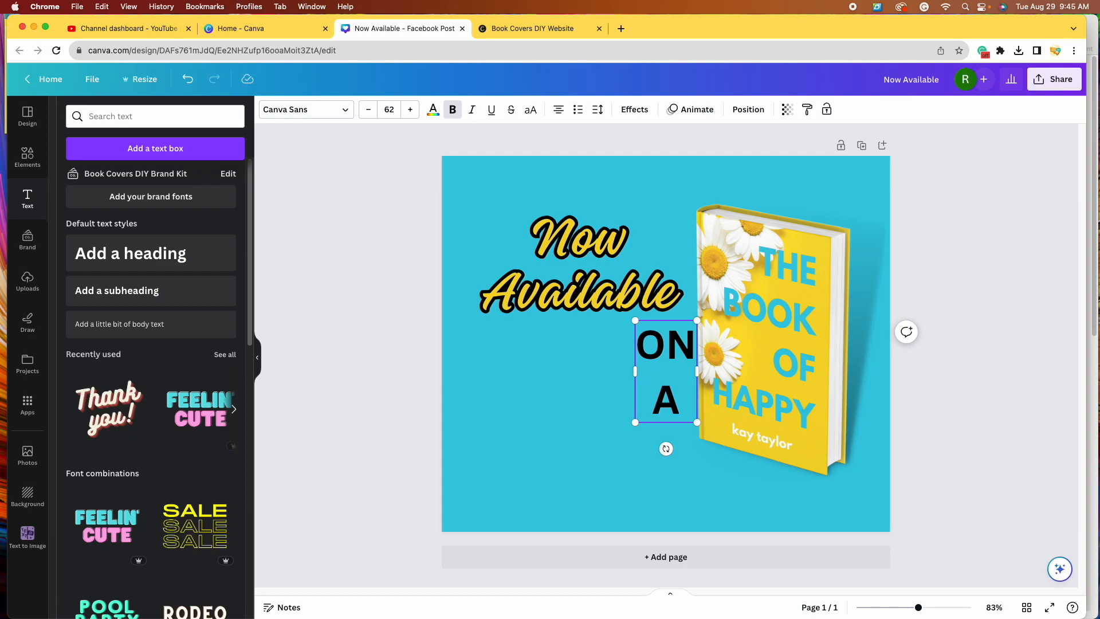
text(MAZON)
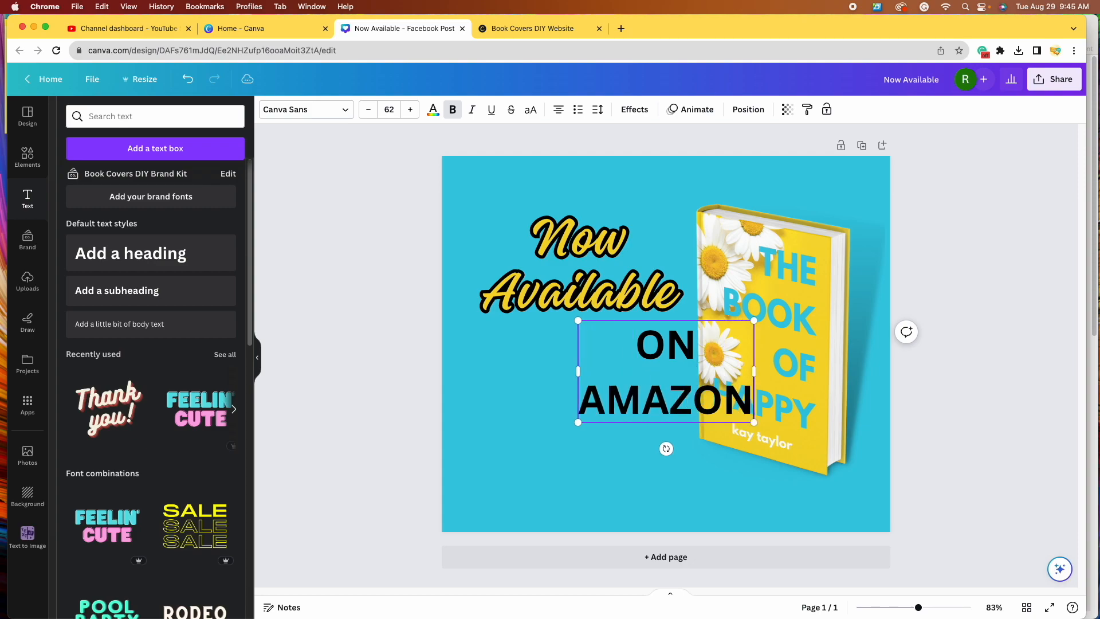
click(819, 189)
drag(663, 364, 582, 375)
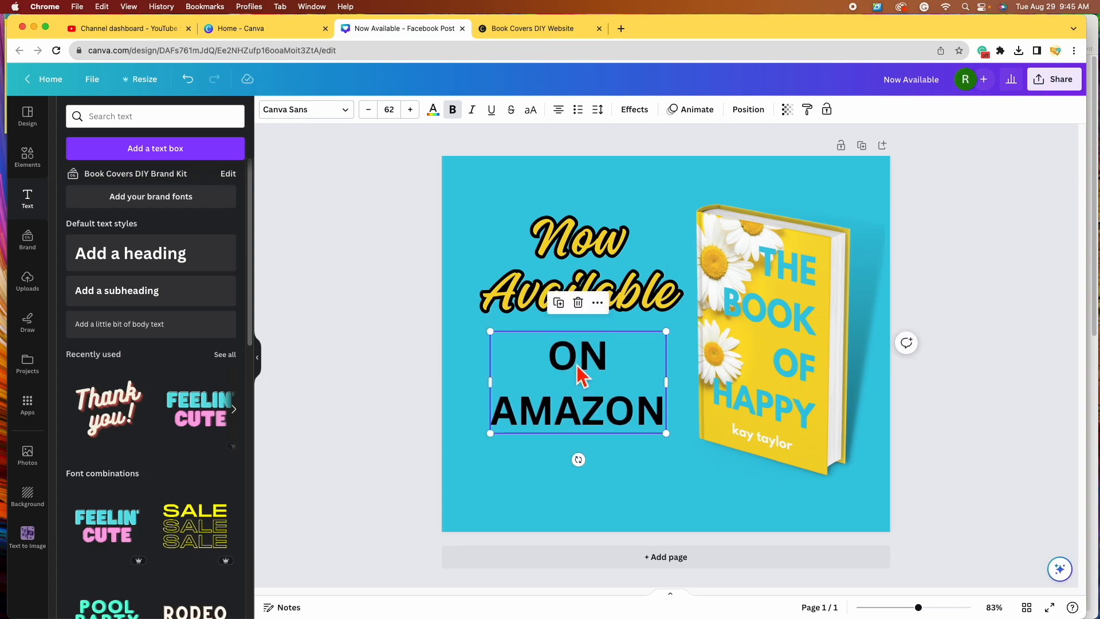
Set the "ON AMAZON" heading's font to Archivo Black
click(351, 118)
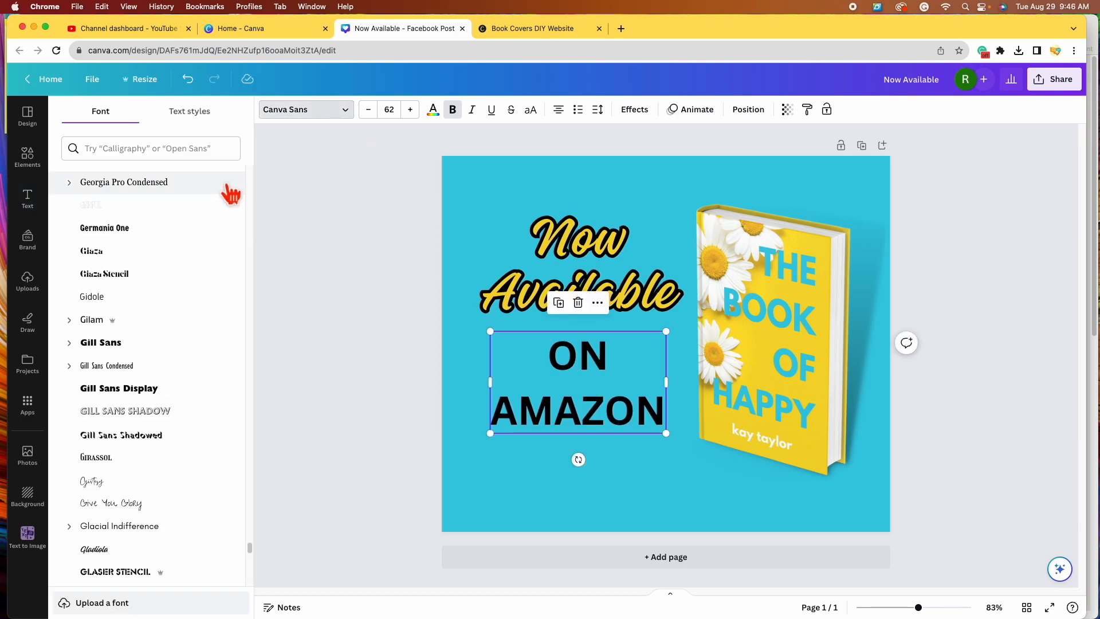
drag(250, 547, 274, 200)
scroll(192, 285, down, 5)
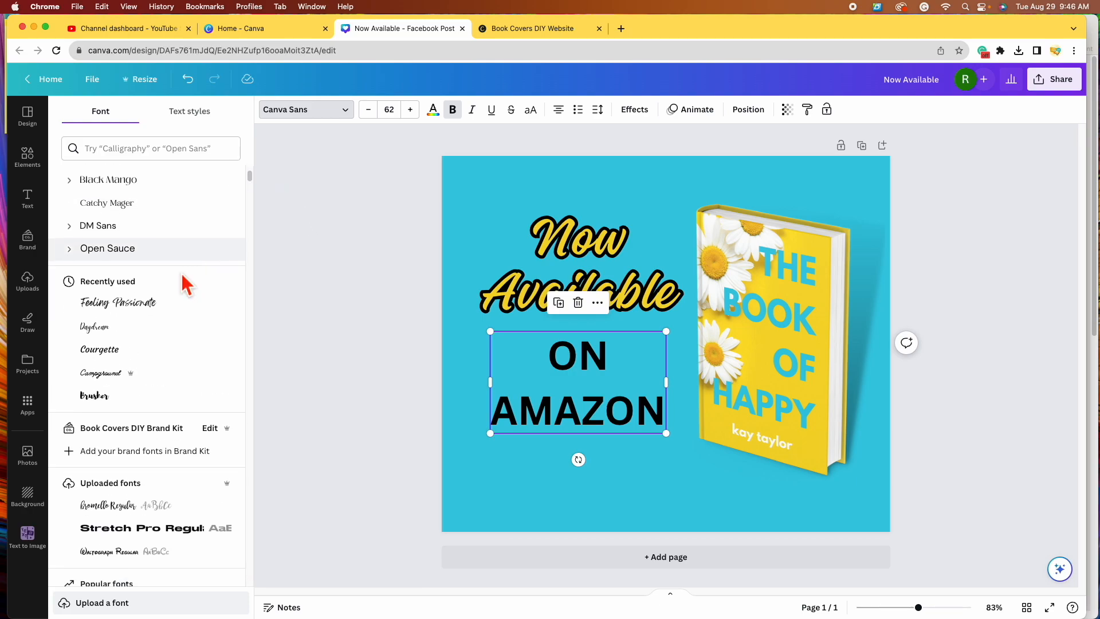
scroll(192, 285, down, 3)
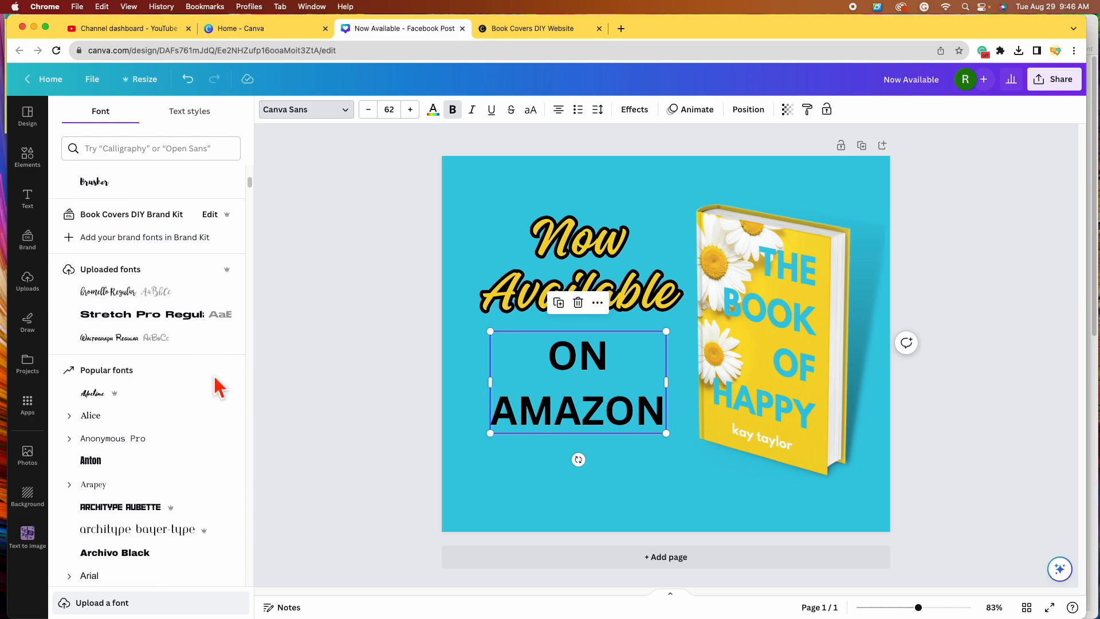
click(115, 499)
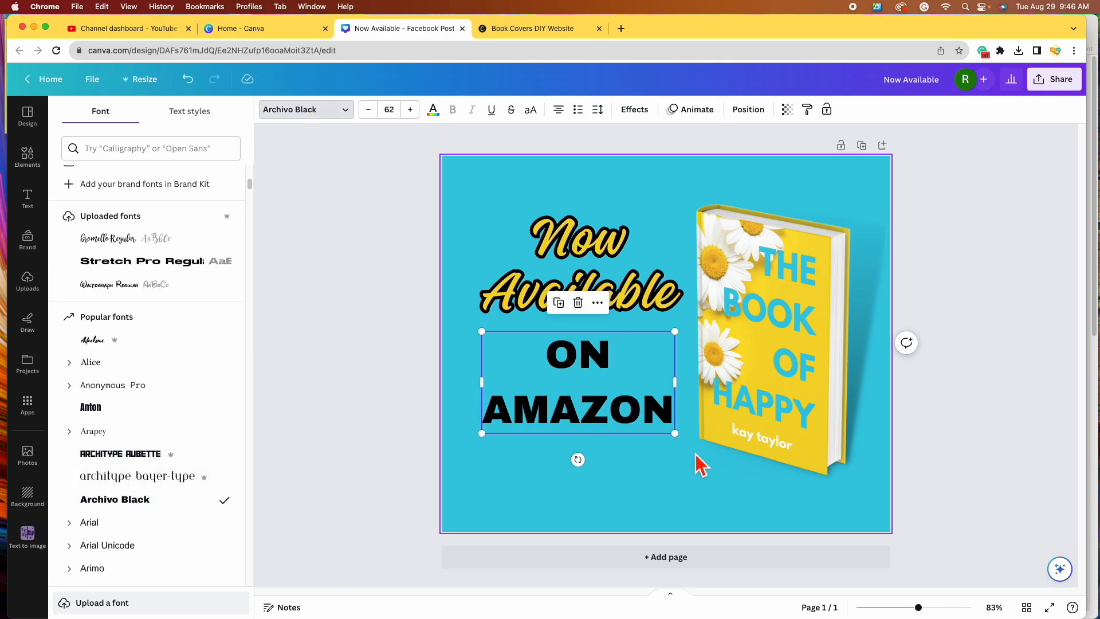
Tighten the line spacing of the "ON AMAZON" heading and enlarge it to about size 69.5
drag(675, 433, 681, 441)
click(620, 492)
click(601, 417)
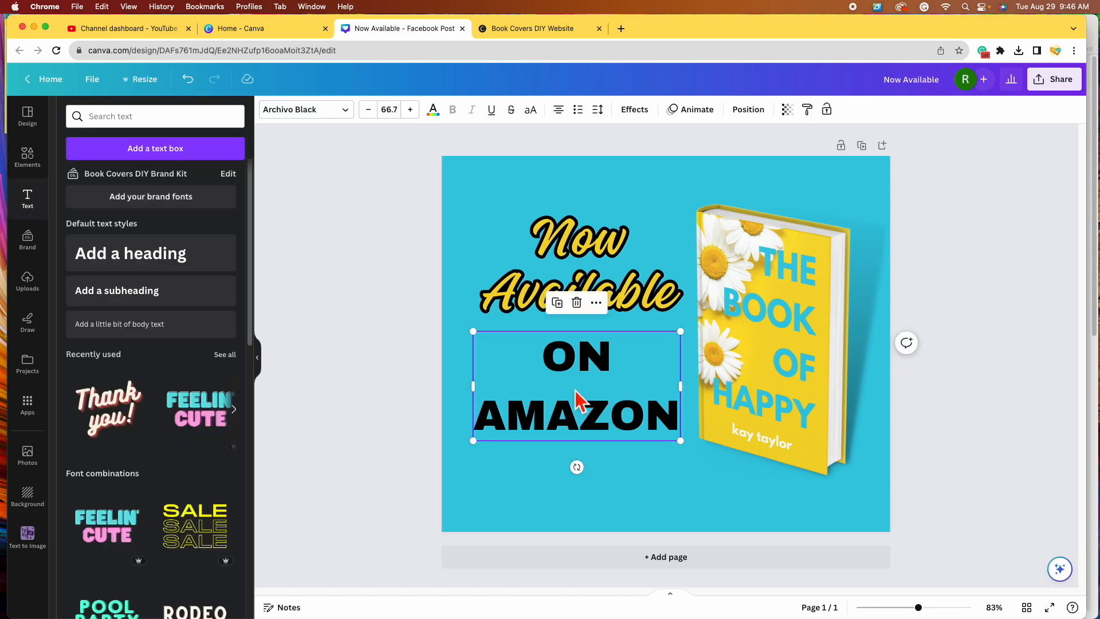
click(602, 115)
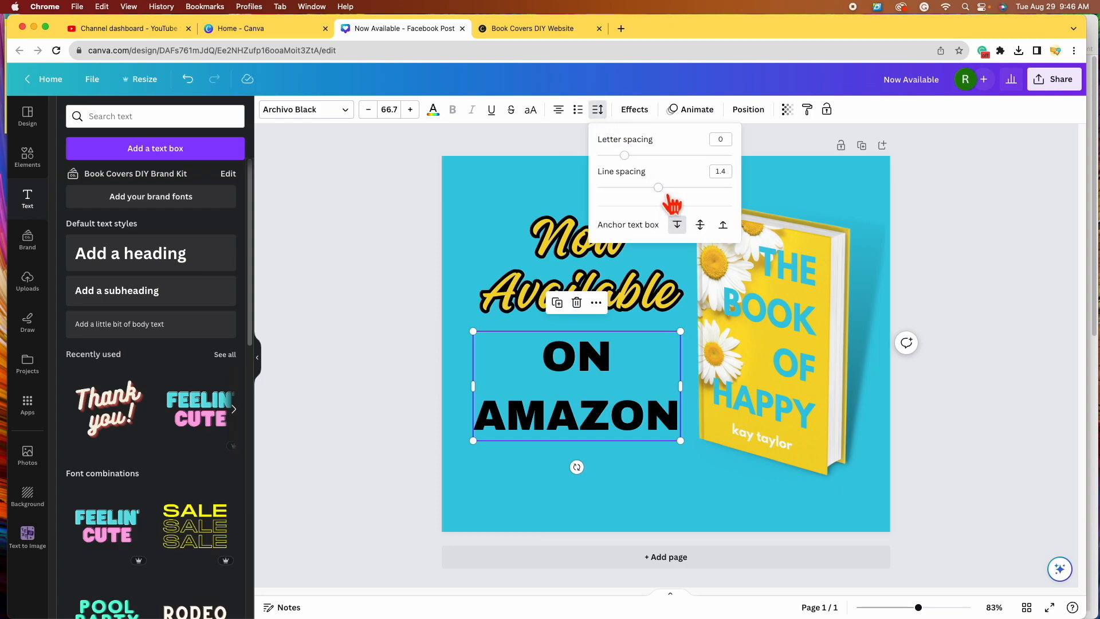
drag(669, 199, 650, 197)
drag(680, 432, 690, 437)
Replace "ON" with lowercase "on" in the heading above "AMAZON"
drag(625, 405, 619, 409)
key(BackSpace)
key(BackSpace)
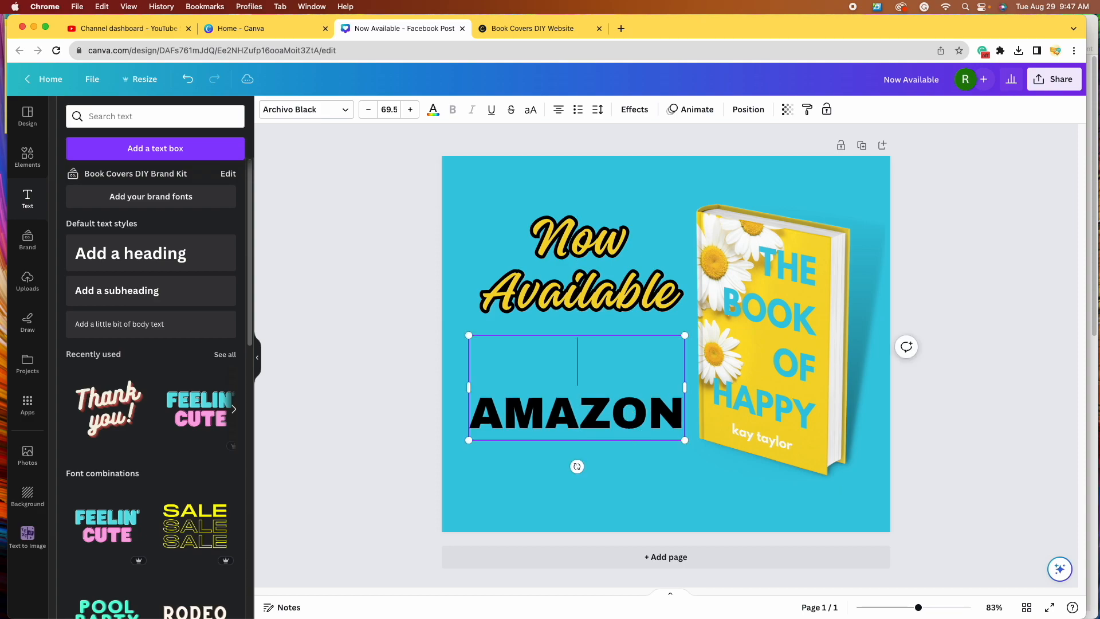
text(on)
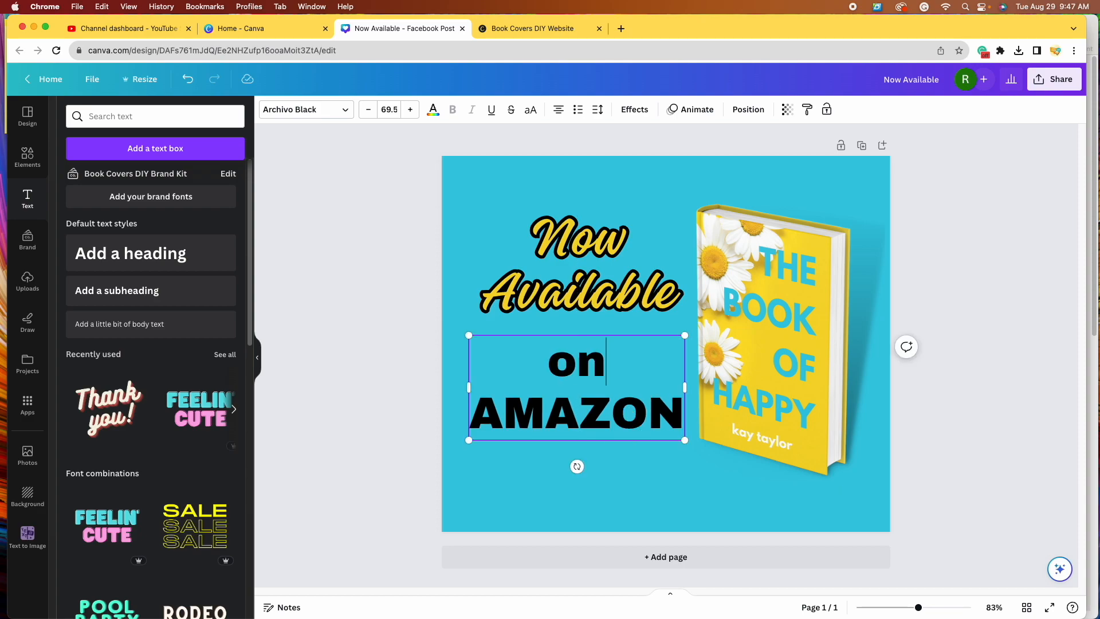
click(680, 500)
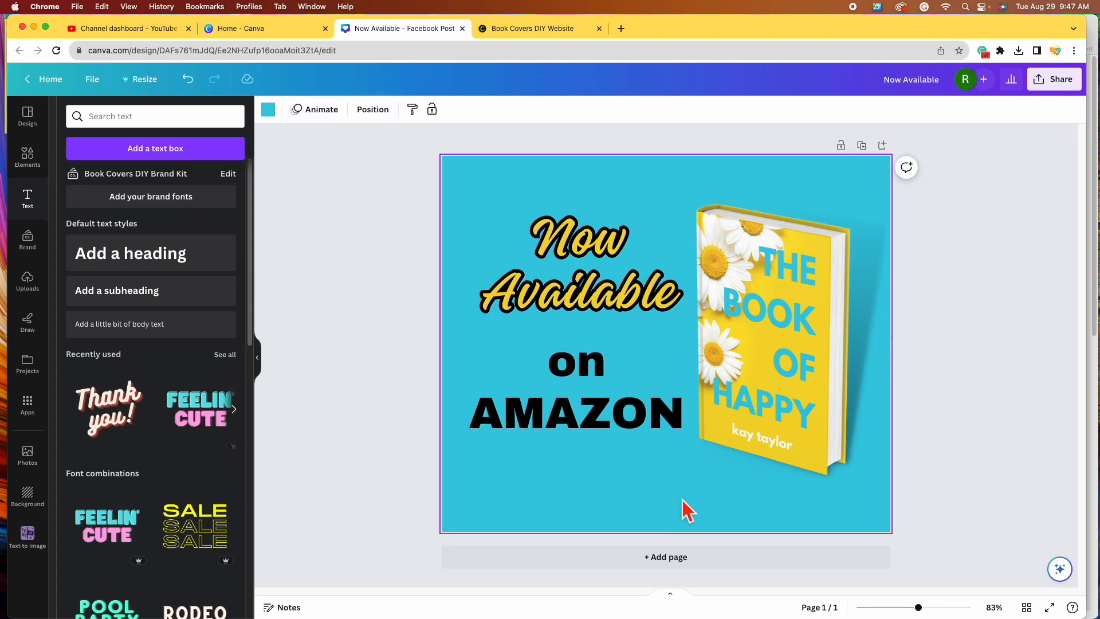
Reposition both headings, moving "Now Available" slightly lower and toward the book and "on AMAZON" farther from the book
drag(614, 291, 614, 304)
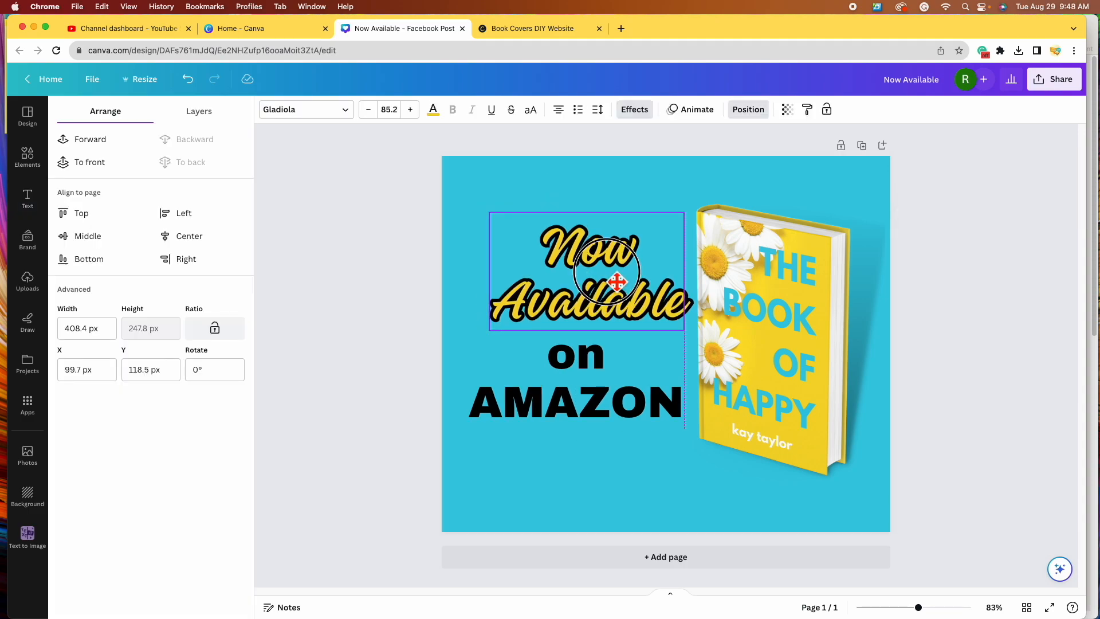
drag(617, 285, 617, 285)
drag(609, 418, 590, 421)
key(Escape)
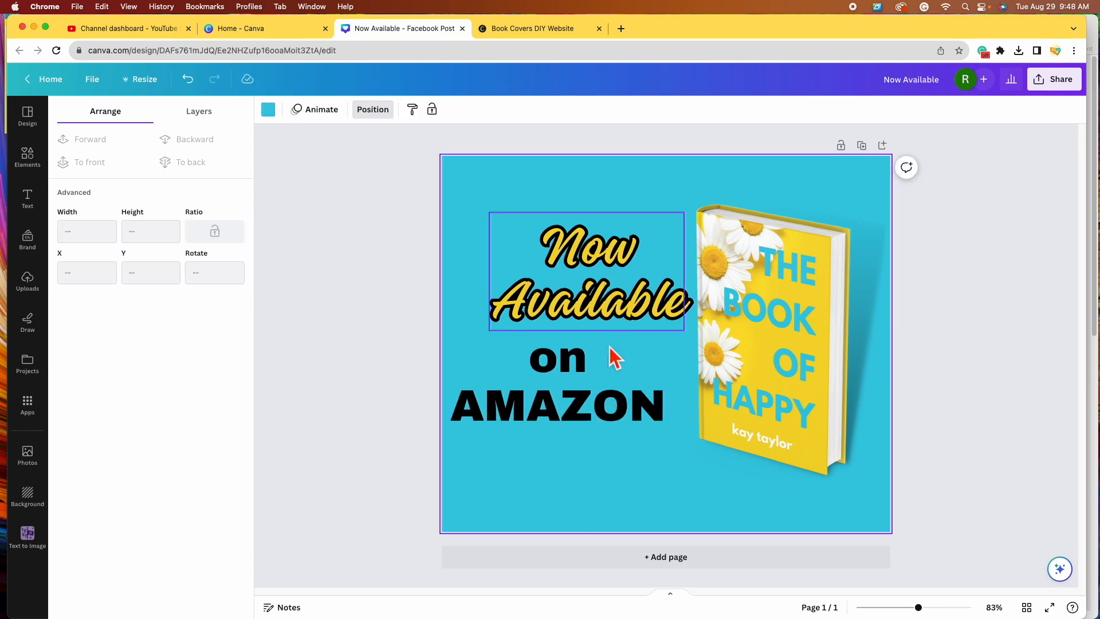
Center-align the "Now Available" and "on AMAZON" headings with each other, enlarge them slightly and reposition them together beside the book
click(612, 242)
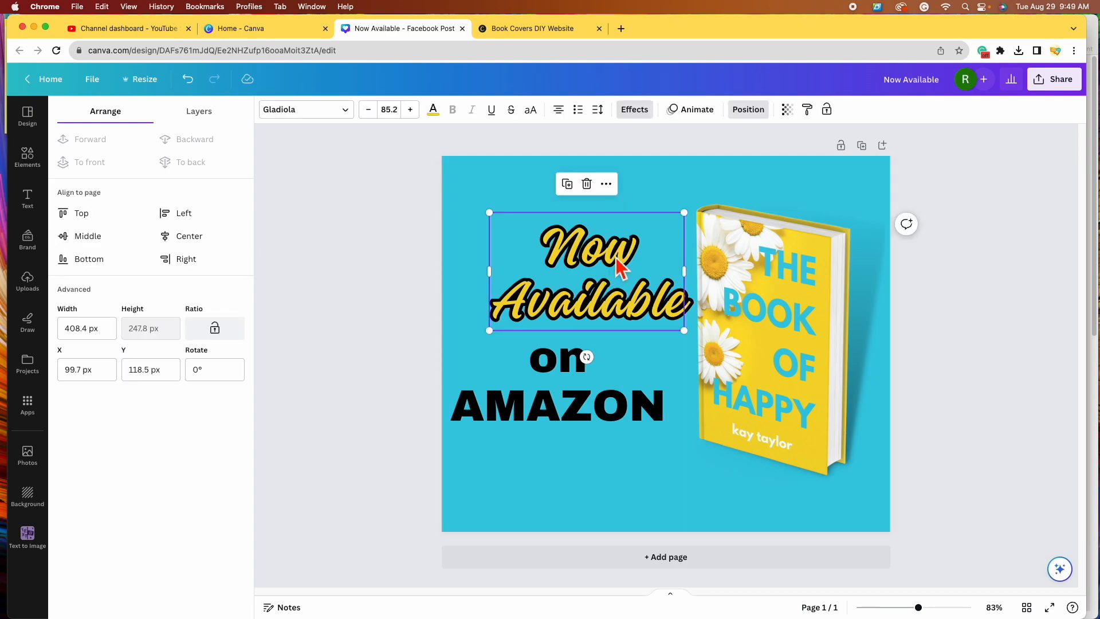
shift+click(608, 408)
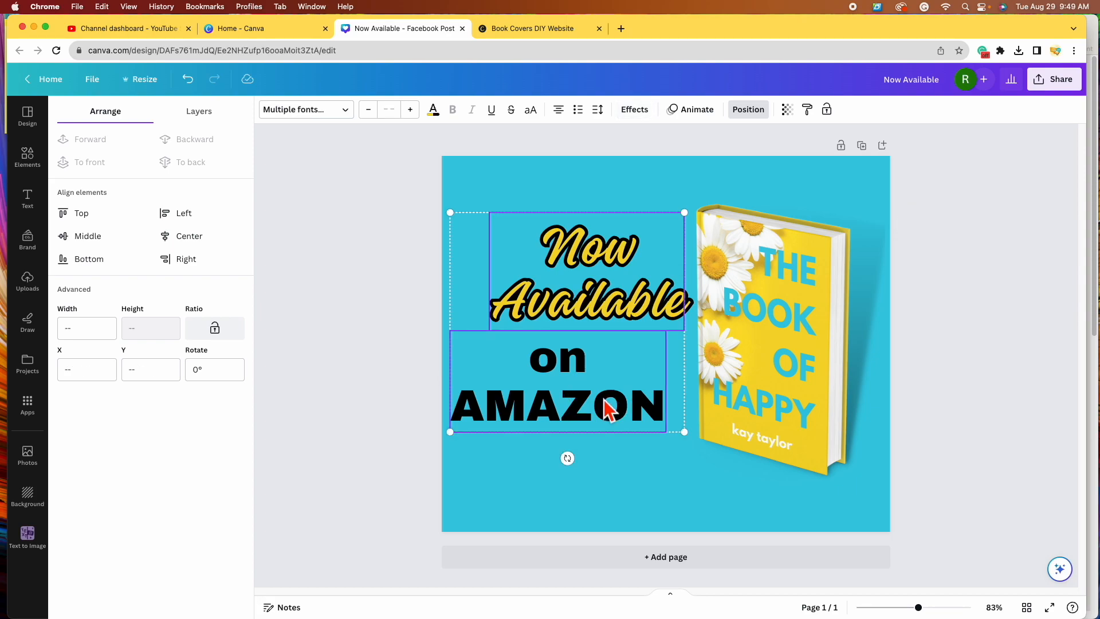
drag(592, 312, 593, 300)
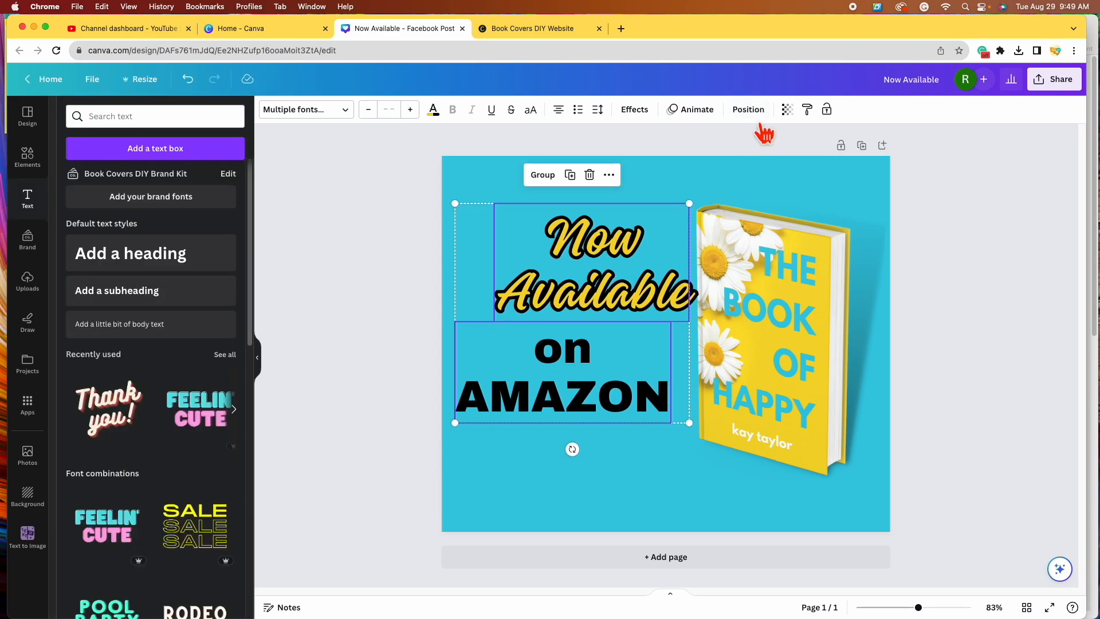
click(759, 115)
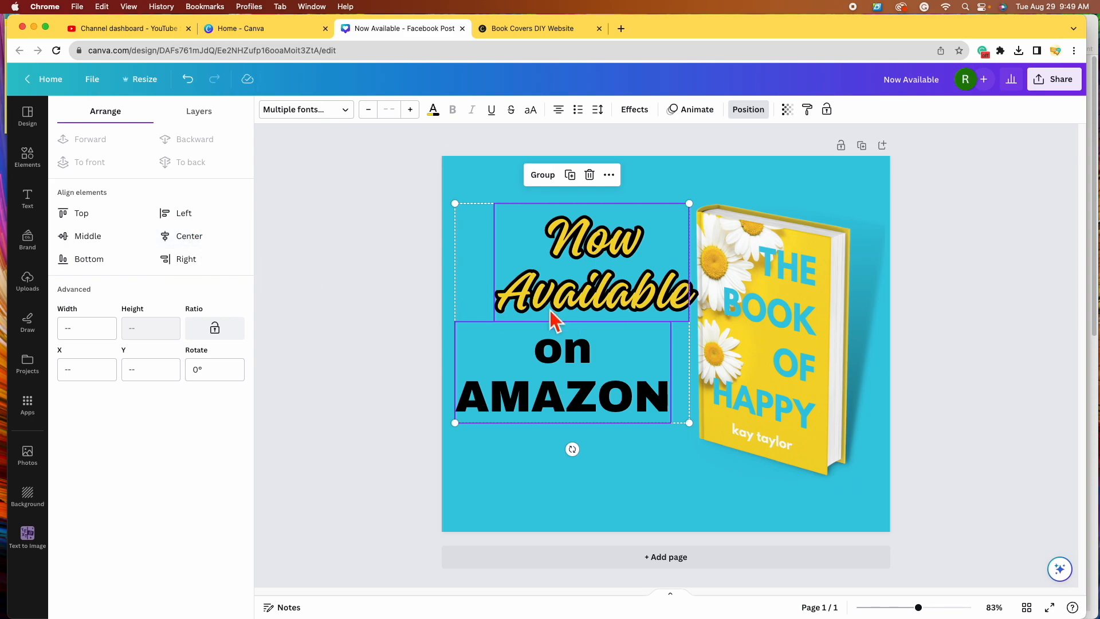
click(213, 245)
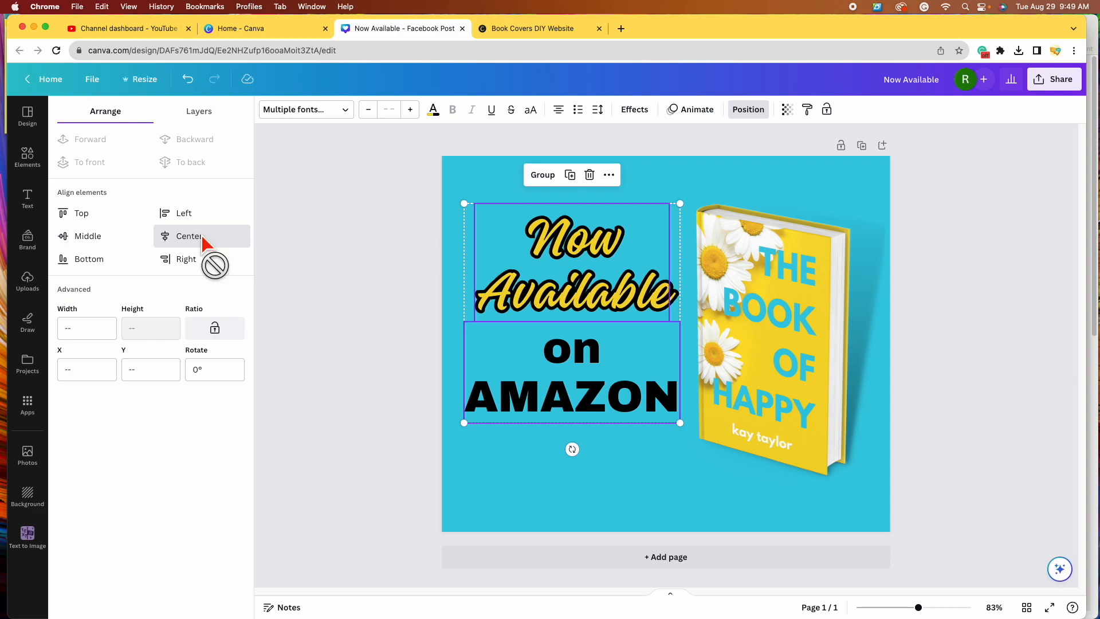
drag(616, 298, 622, 305)
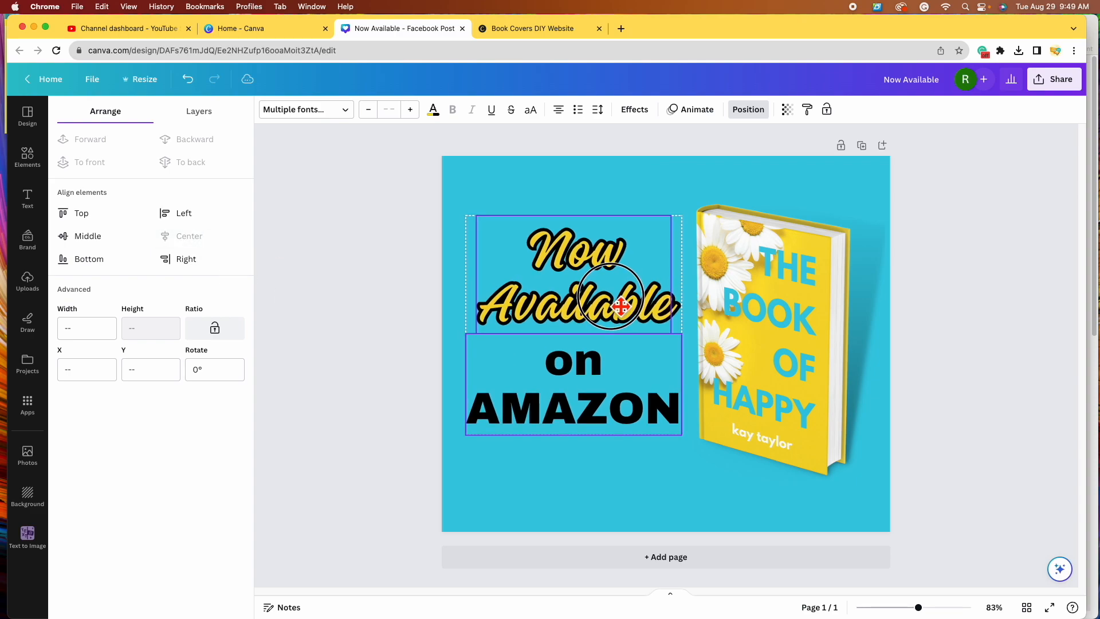
click(642, 487)
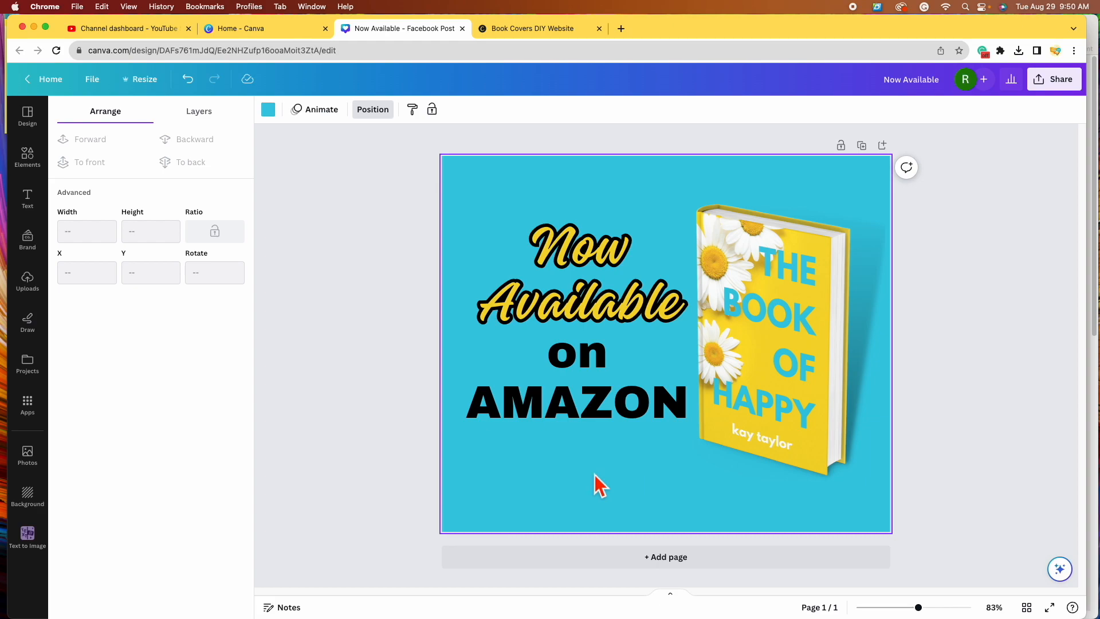
Search the elements library for "button" and show all graphics results
click(36, 166)
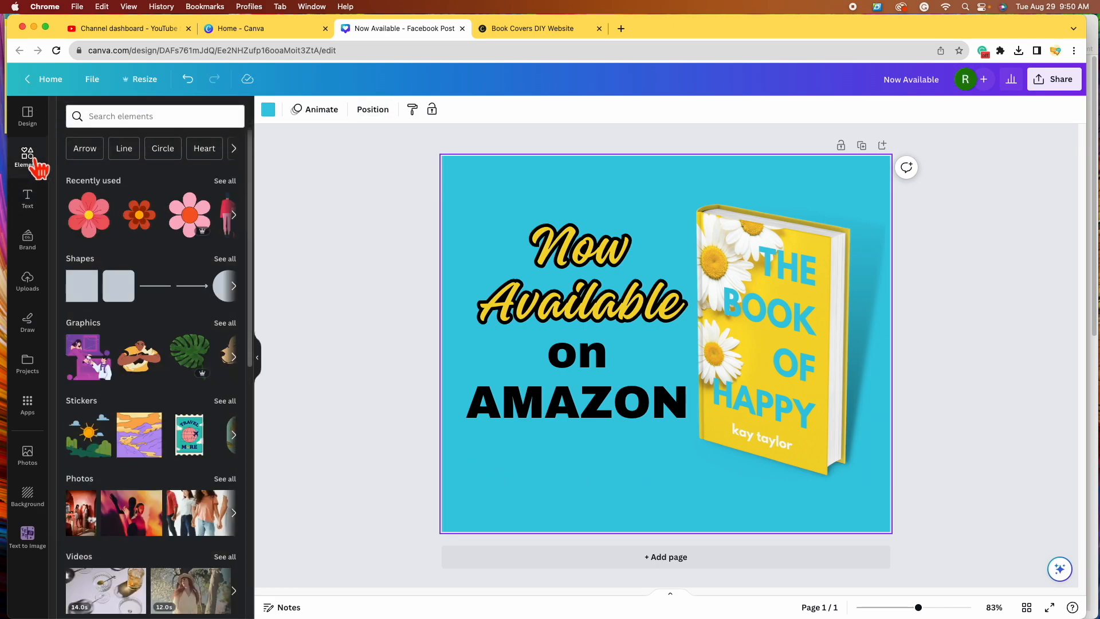
click(137, 117)
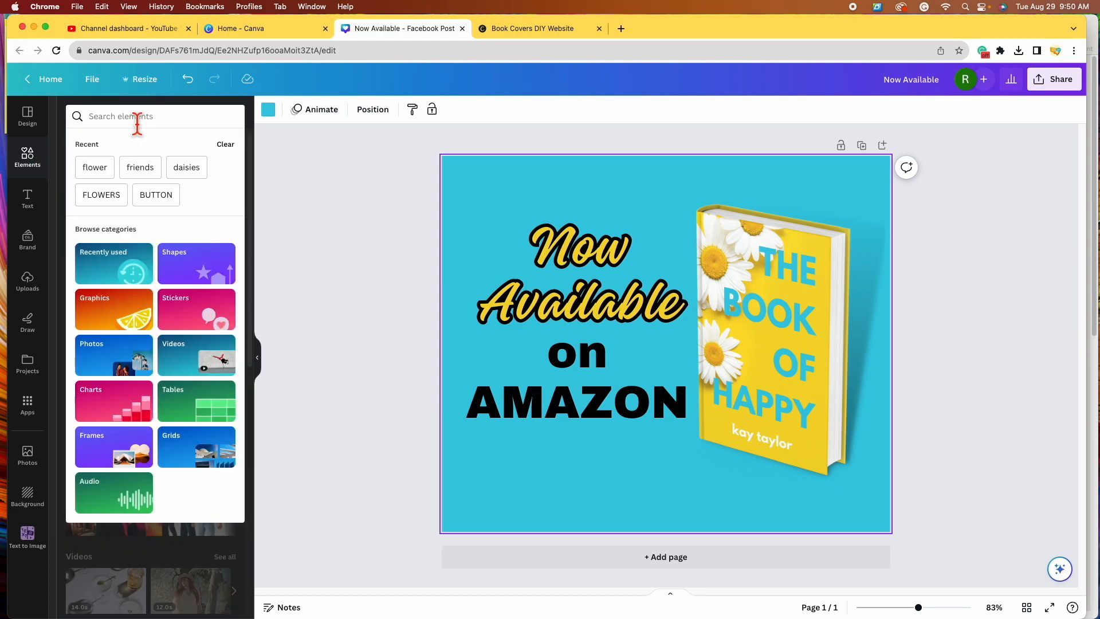
text(button)
key(Return)
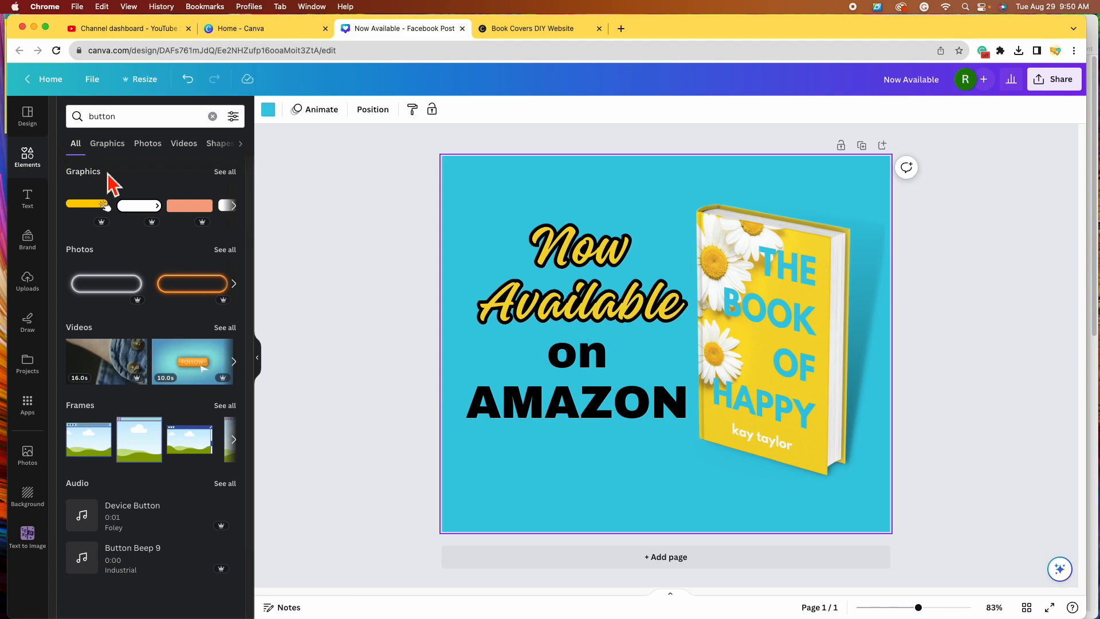
click(230, 173)
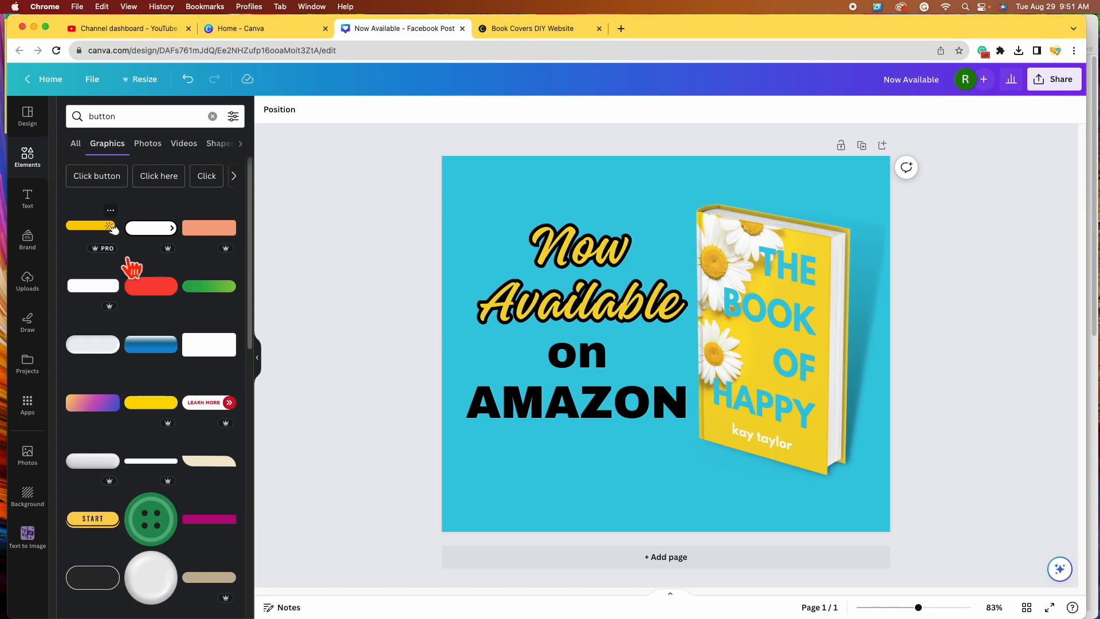
Browse the button graphics filtered to free items only, and clear the filter
click(233, 117)
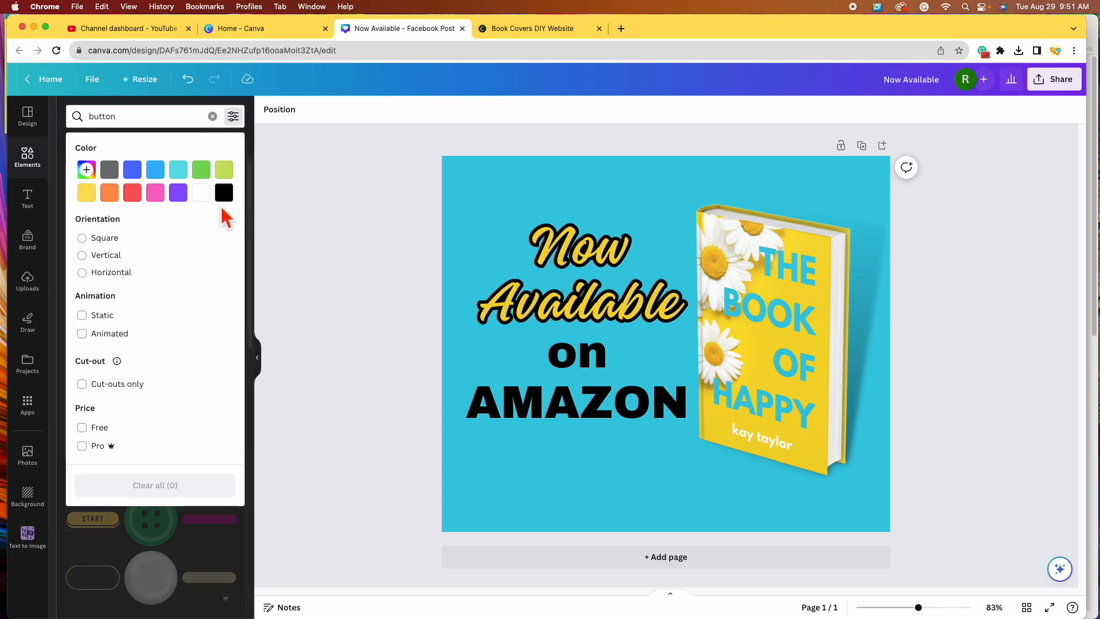
click(83, 427)
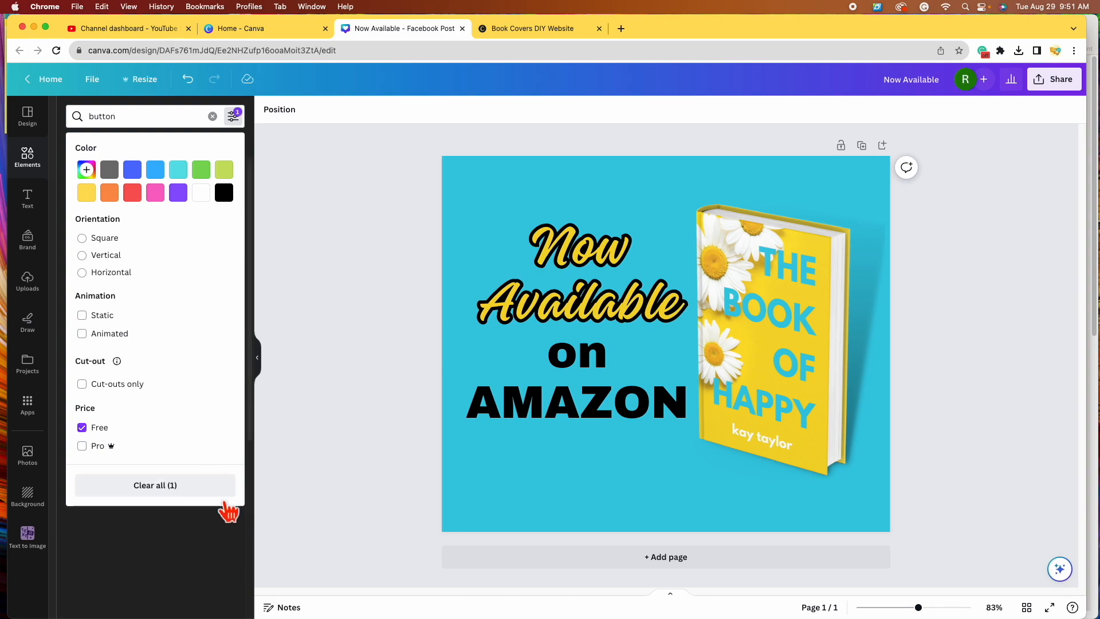
click(309, 492)
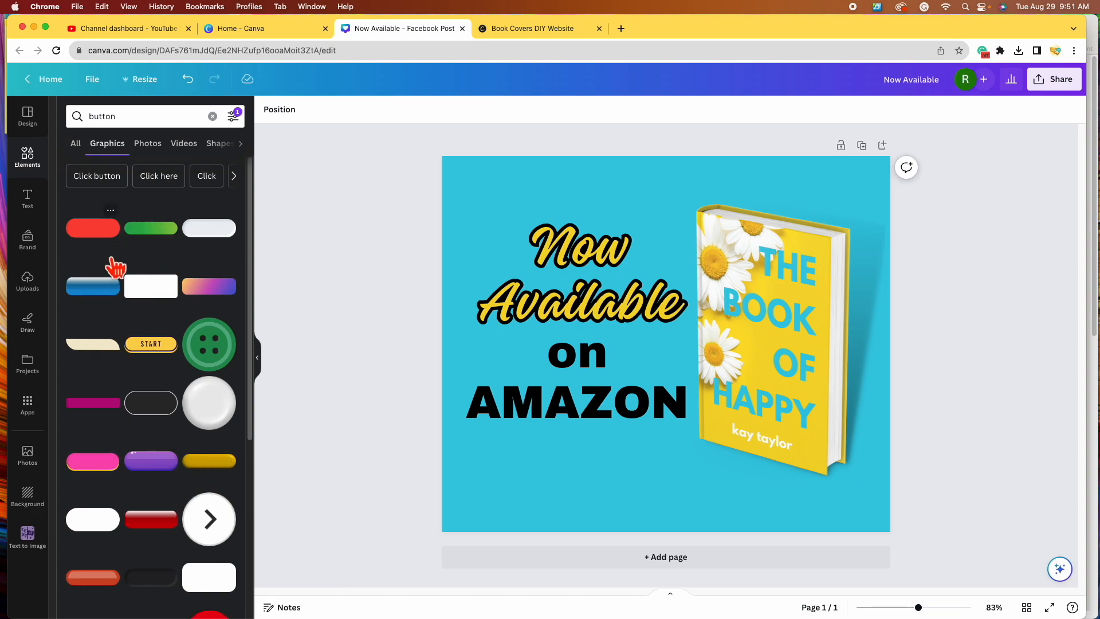
scroll(182, 408, down, 15)
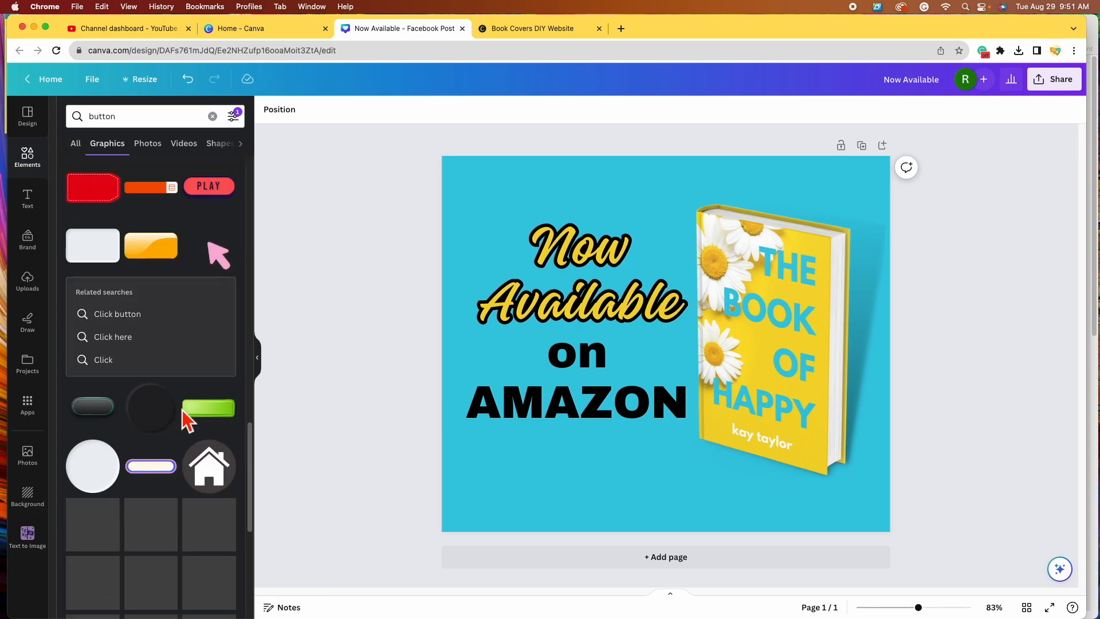
scroll(182, 410, up, 15)
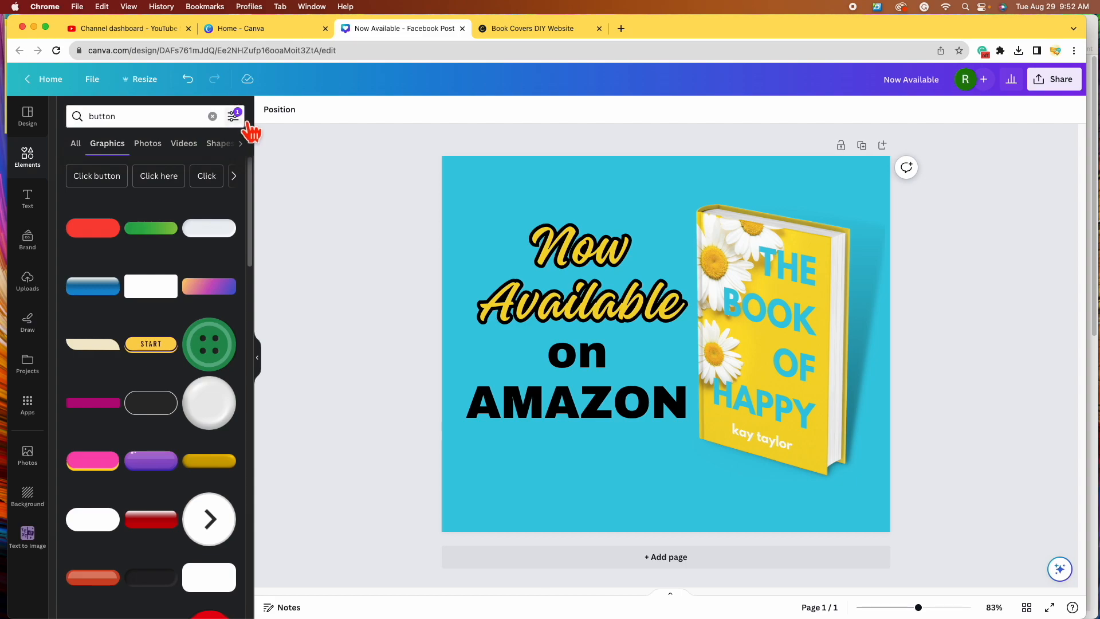
click(243, 122)
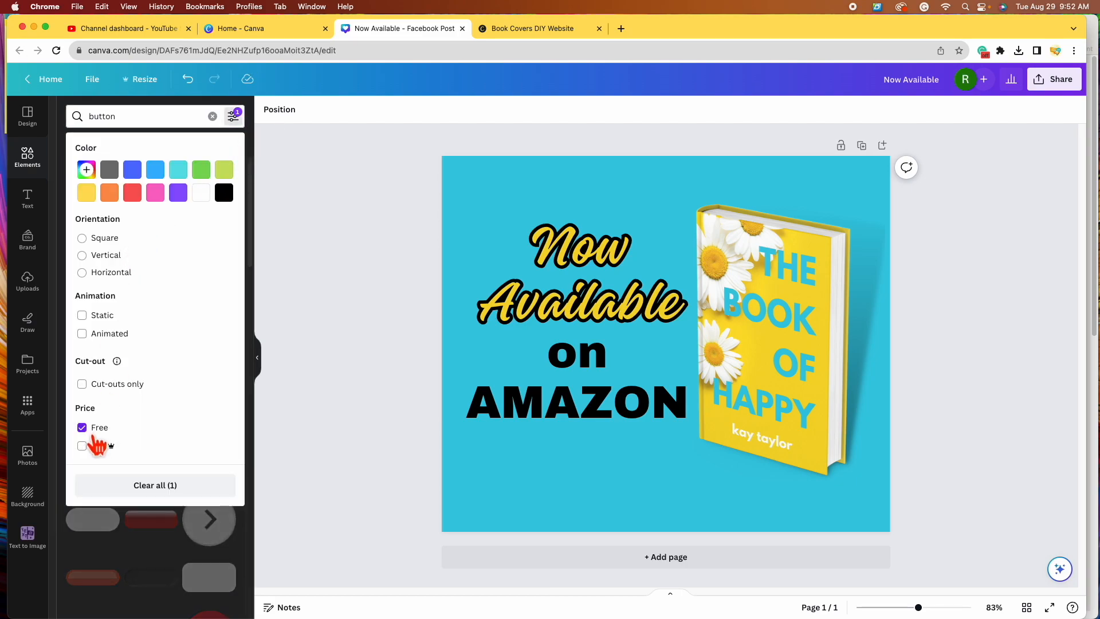
click(216, 484)
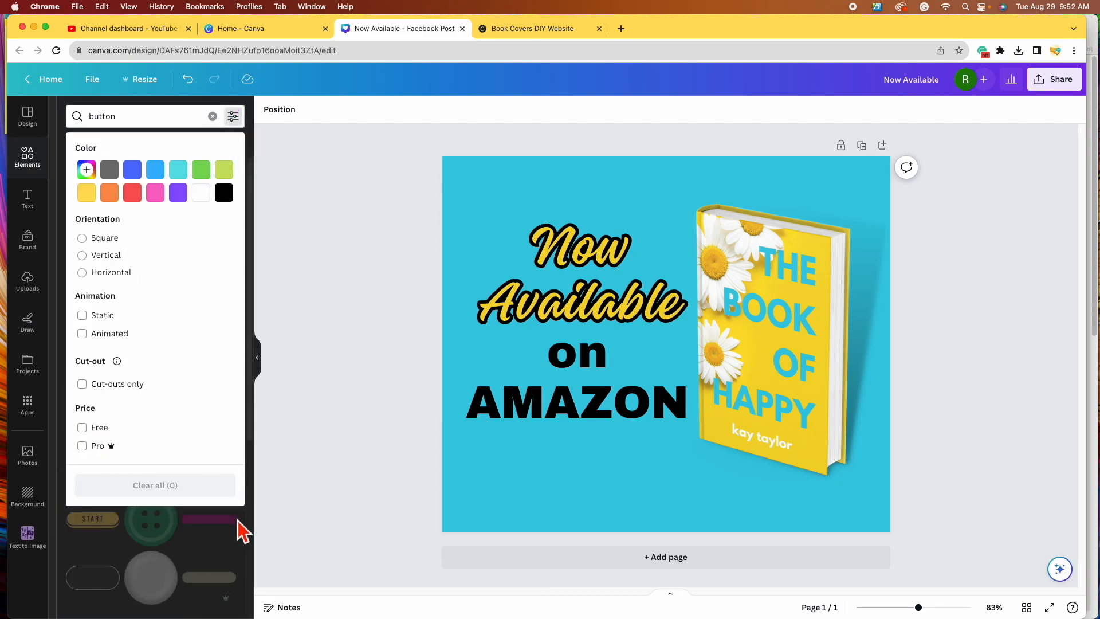
click(246, 524)
Add the yellow button graphic with the clicking hand and size it to fit beneath the word "AMAZON"
click(102, 229)
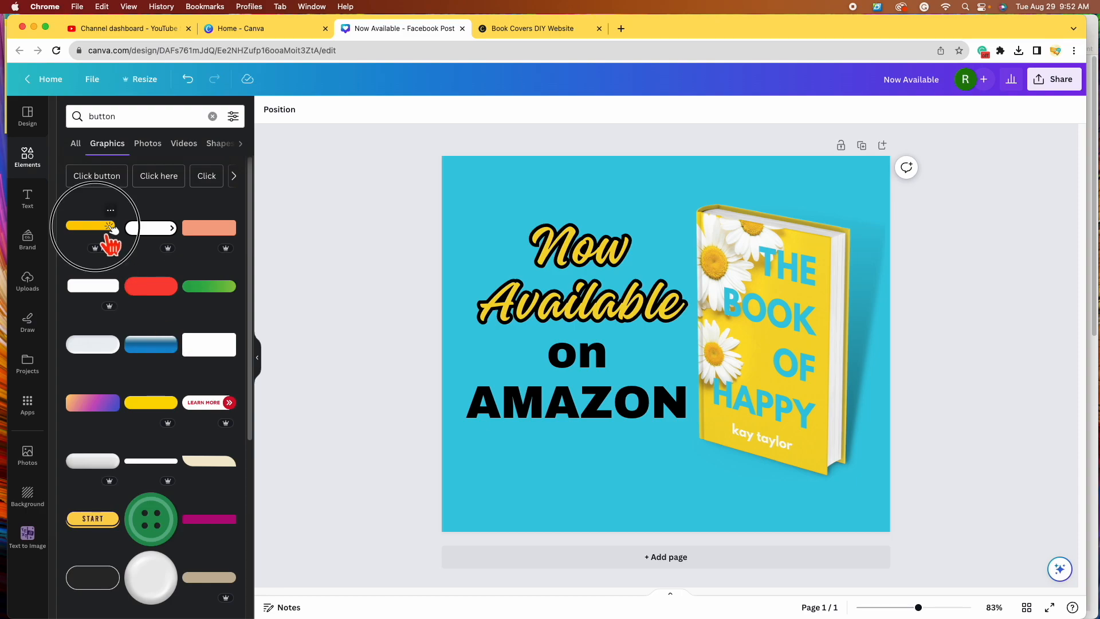
drag(725, 338, 701, 505)
drag(601, 471, 597, 472)
drag(688, 502, 700, 505)
drag(611, 474, 613, 474)
click(743, 504)
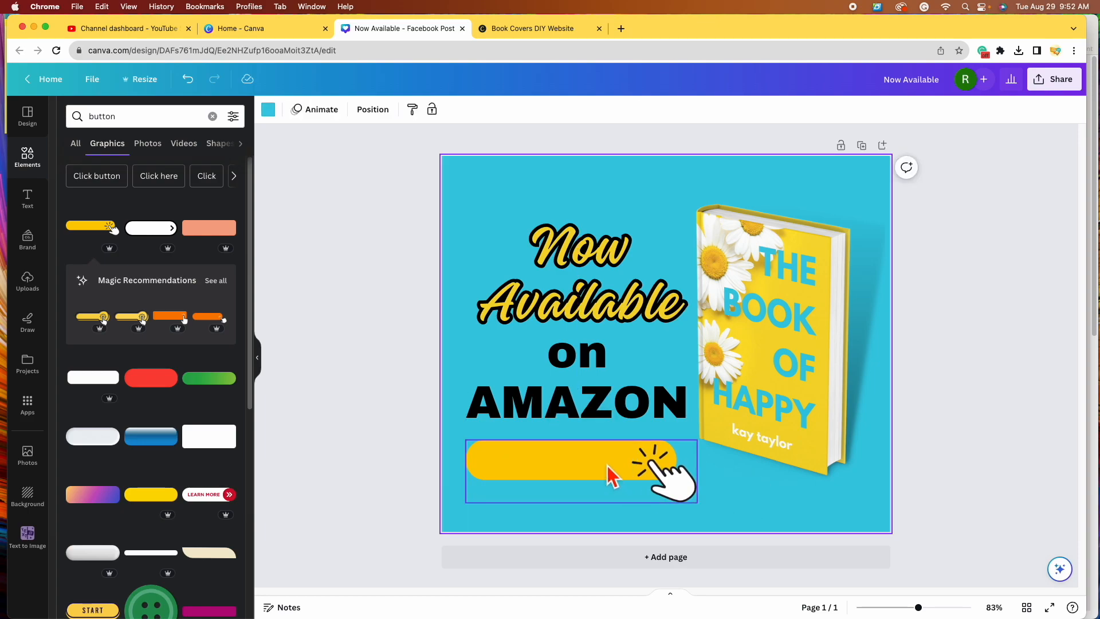
Add a subheading reading "BUY NOW" on top of the yellow button
click(36, 212)
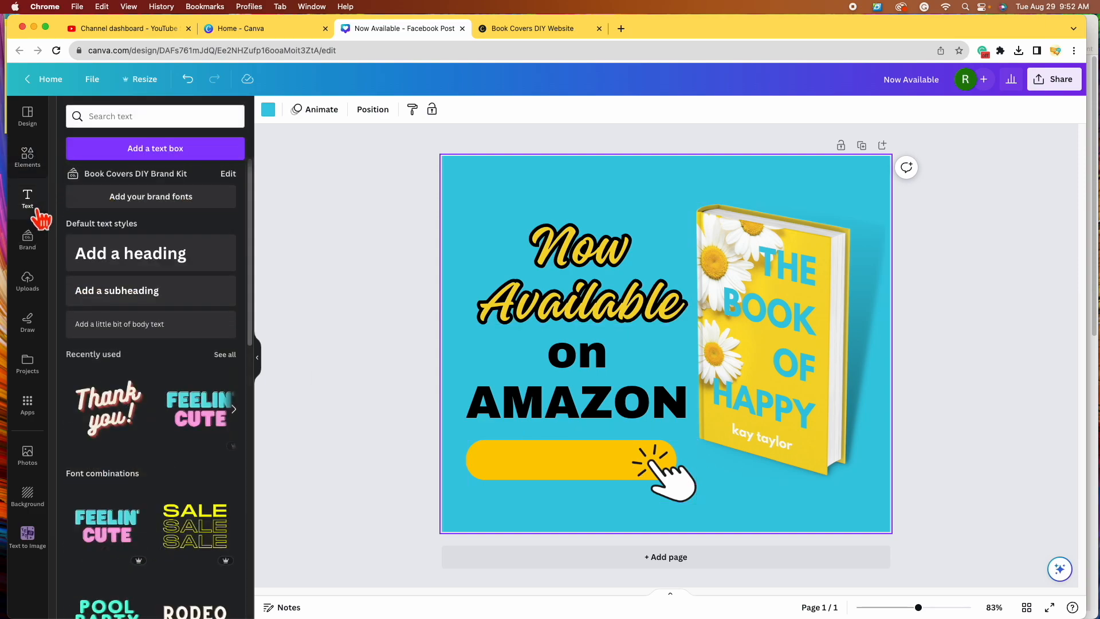
click(160, 307)
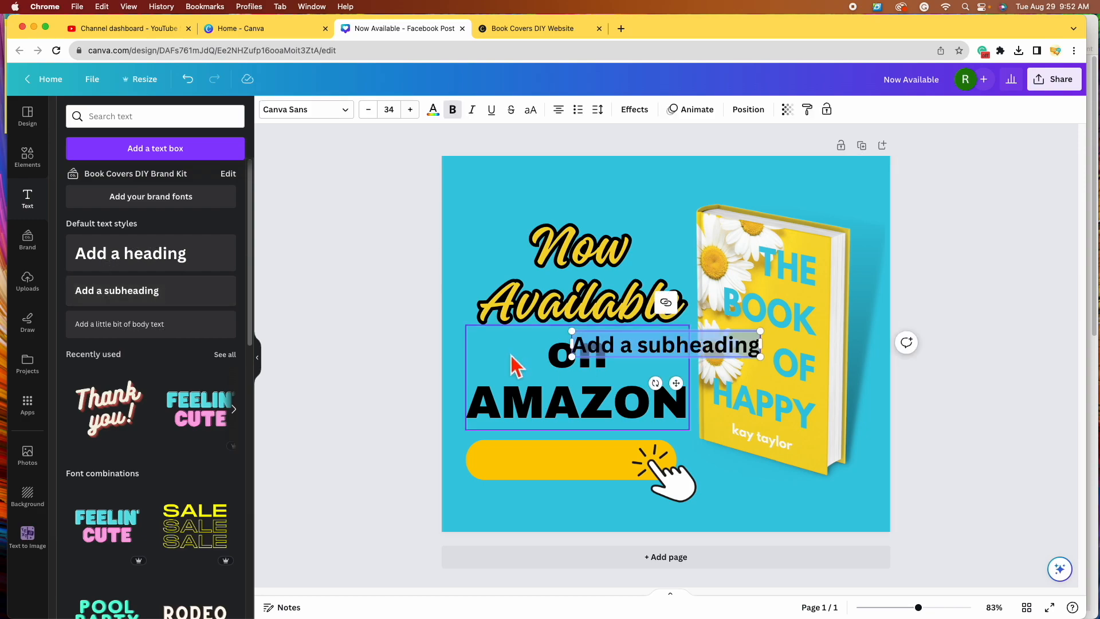
click(466, 292)
drag(694, 352, 603, 465)
double_click(603, 463)
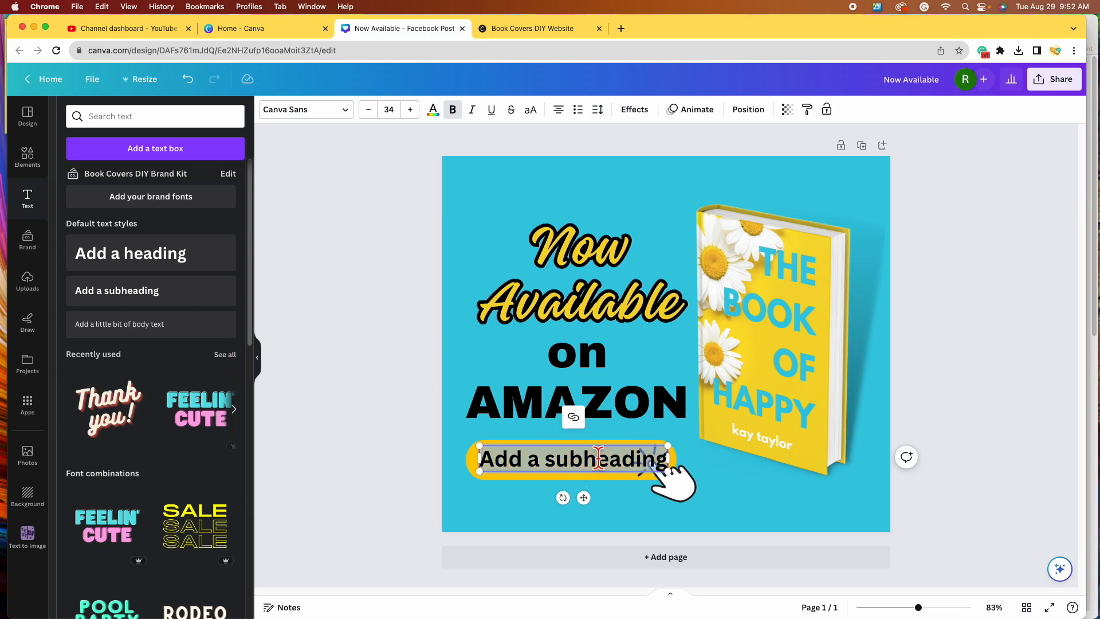
text(BUY NOW)
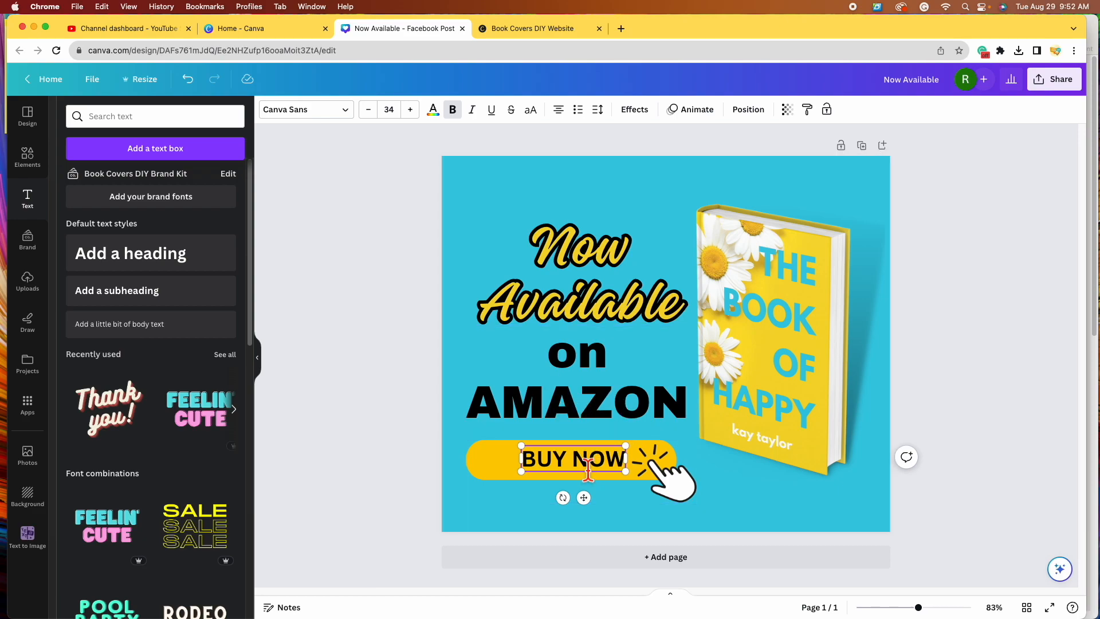
Set the "BUY NOW" text's font to Archivo Black and enlarge it to about size 38.5, positioned within the yellow button
click(348, 111)
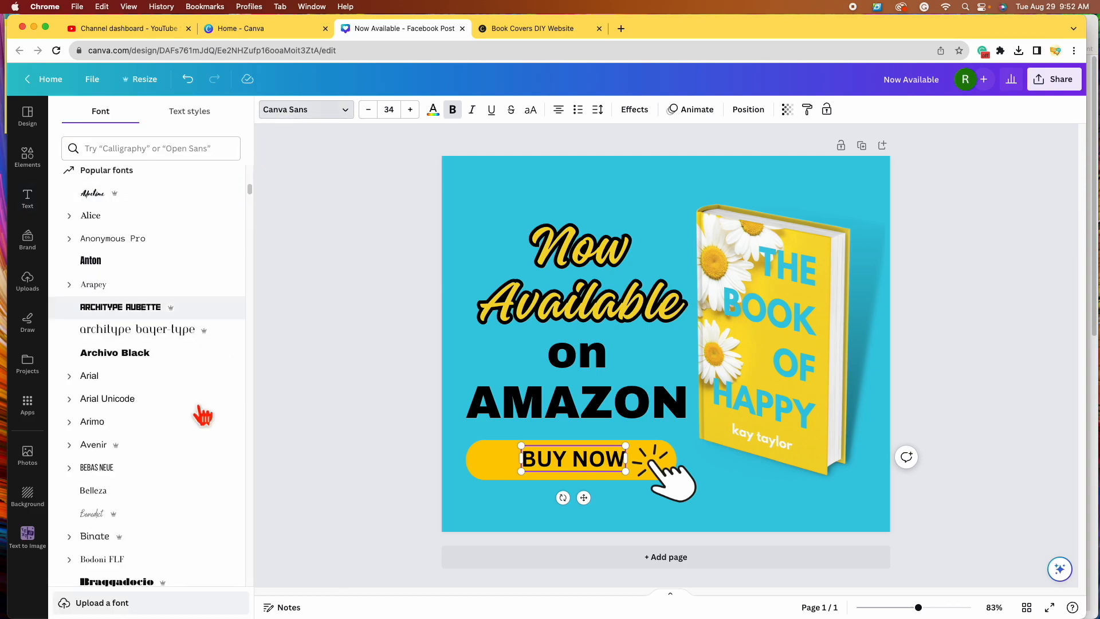
drag(253, 195, 254, 177)
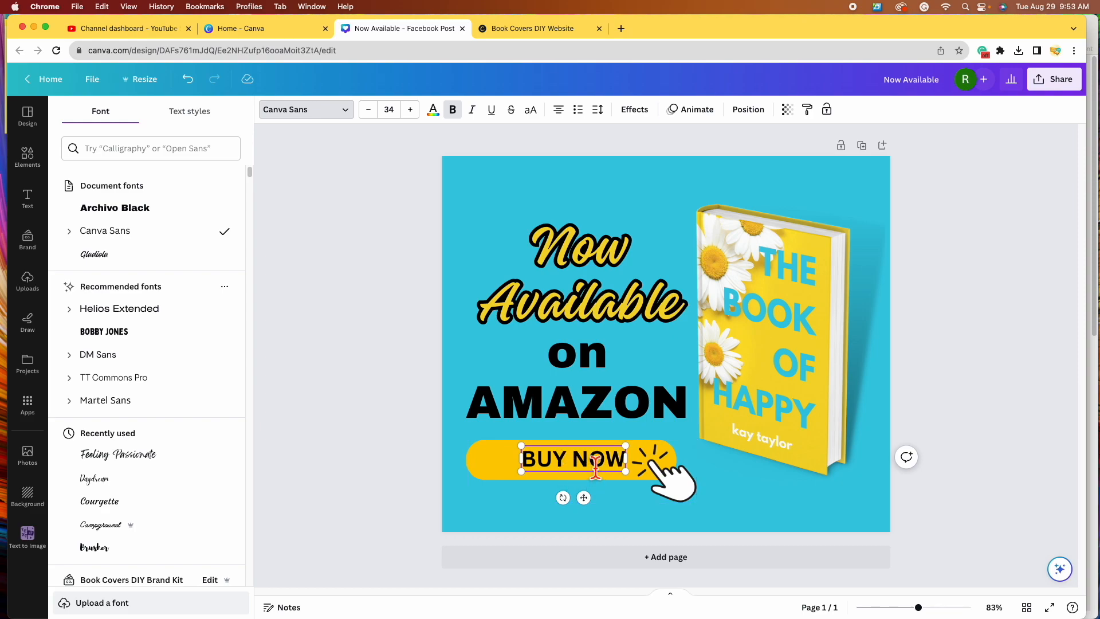
click(171, 209)
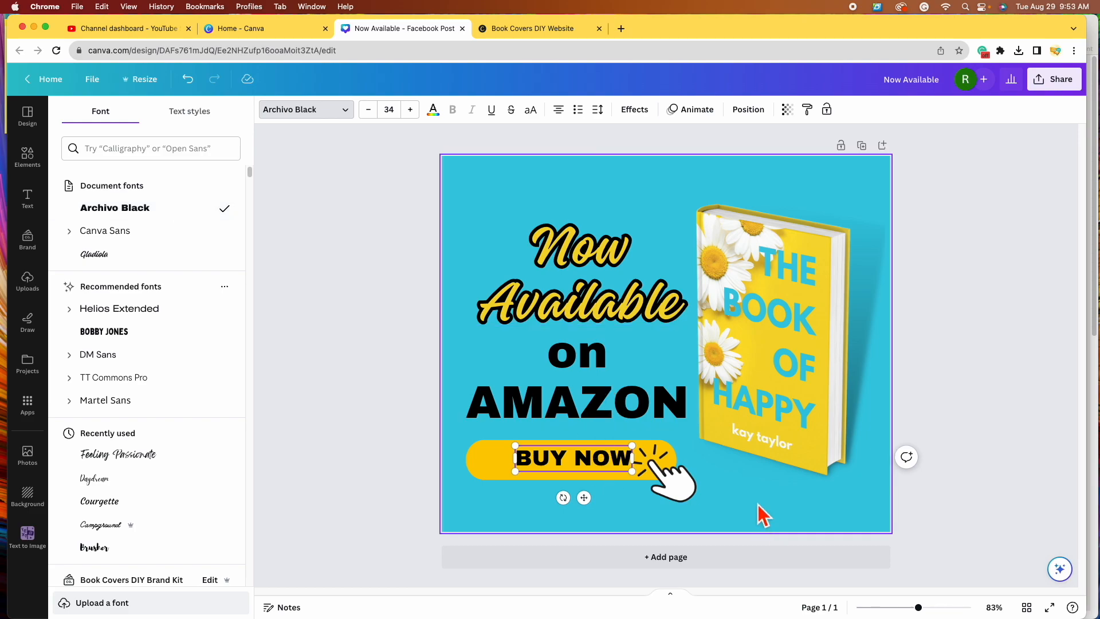
click(787, 523)
drag(576, 461, 580, 466)
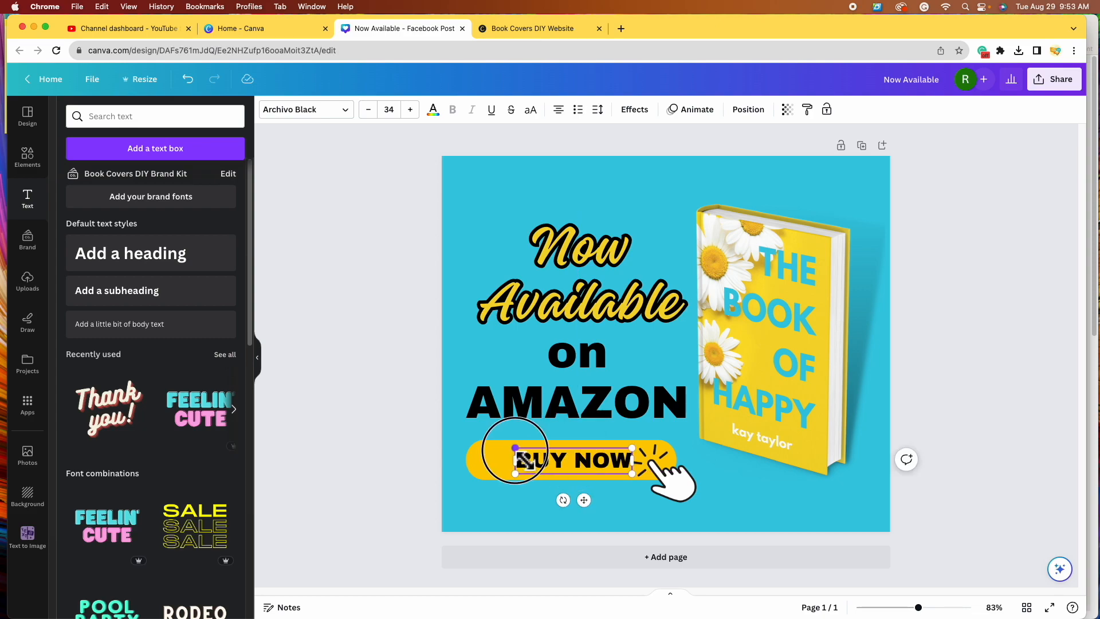
drag(514, 447, 500, 445)
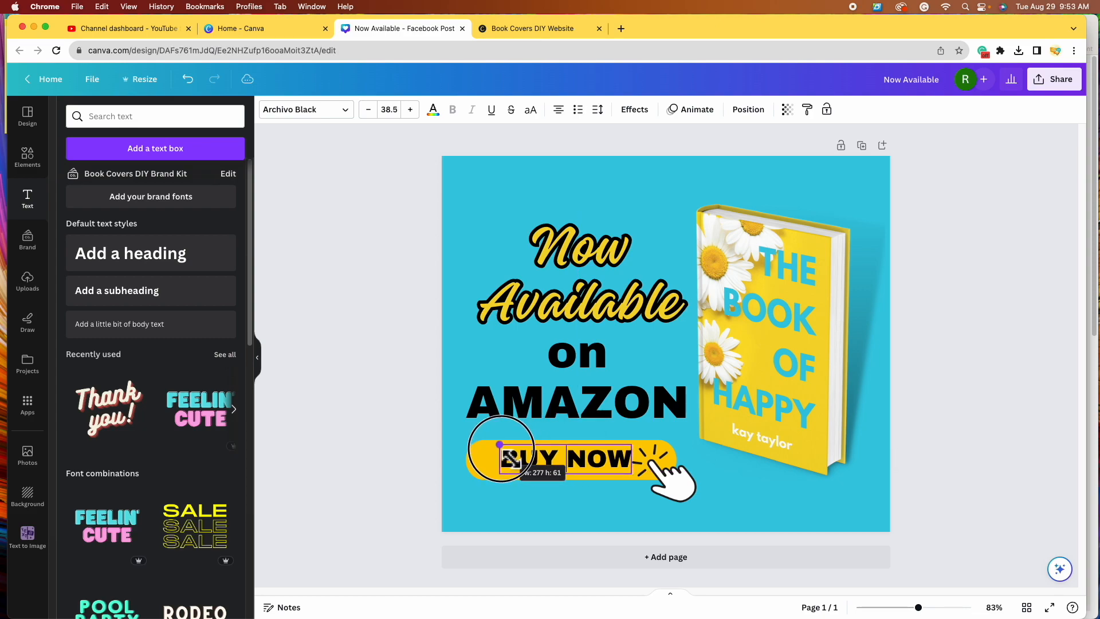
click(743, 475)
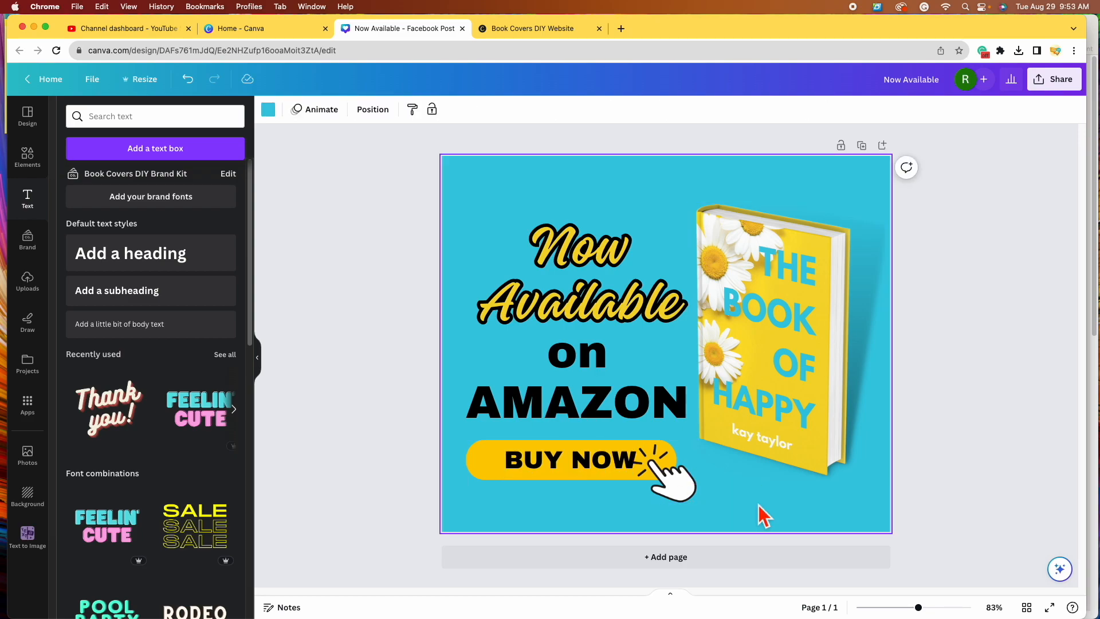
Remove the Outline effect from the "Now Available" heading
key(super+Tab)
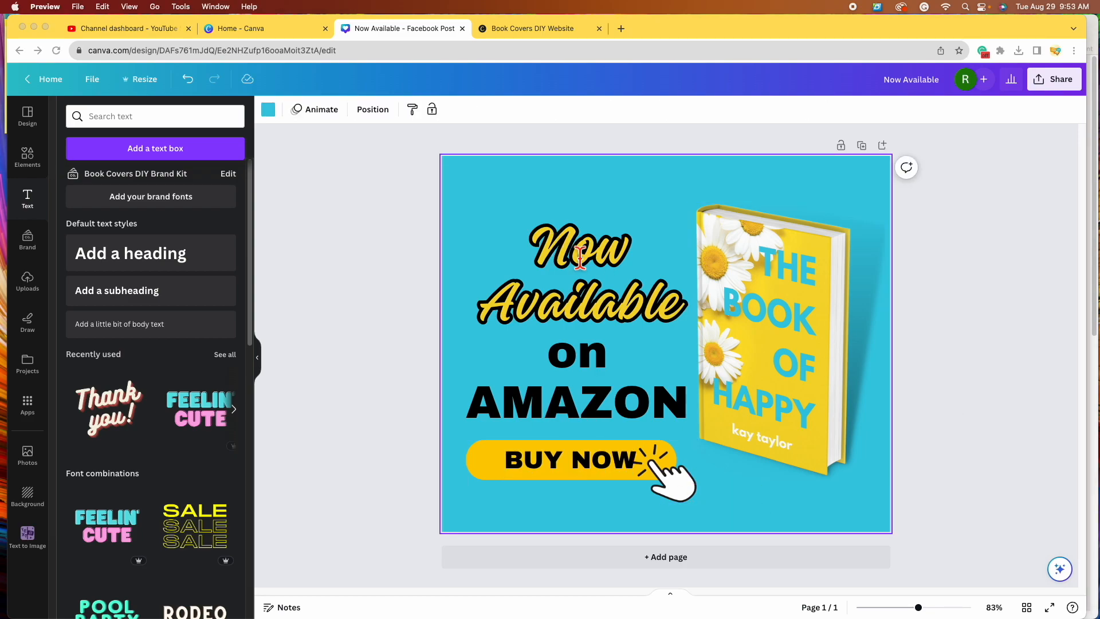
click(636, 315)
click(636, 315)
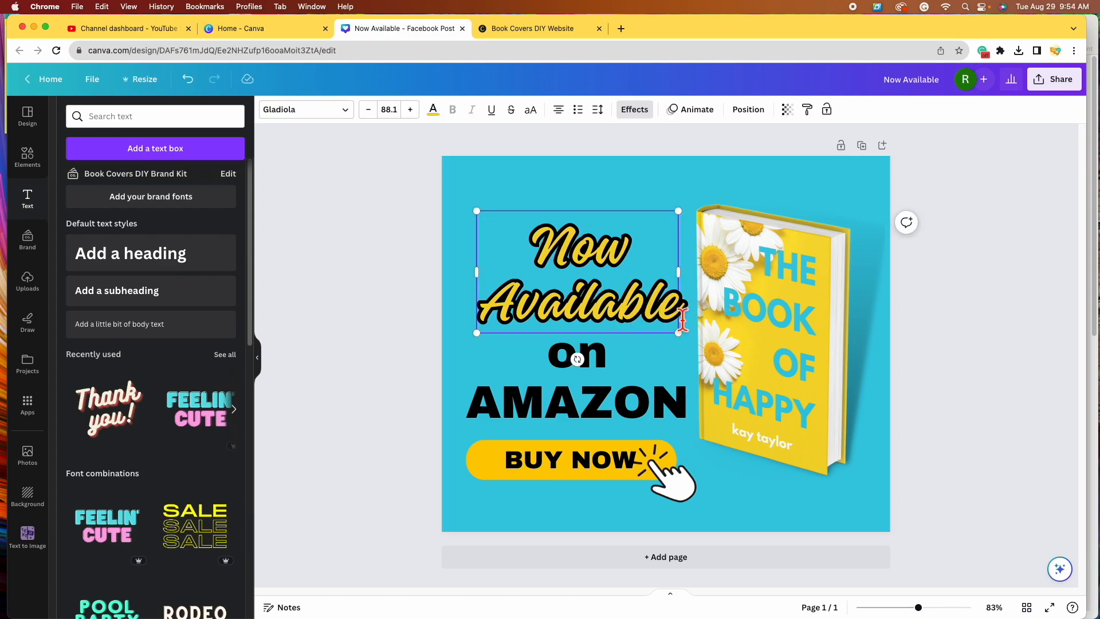
click(648, 118)
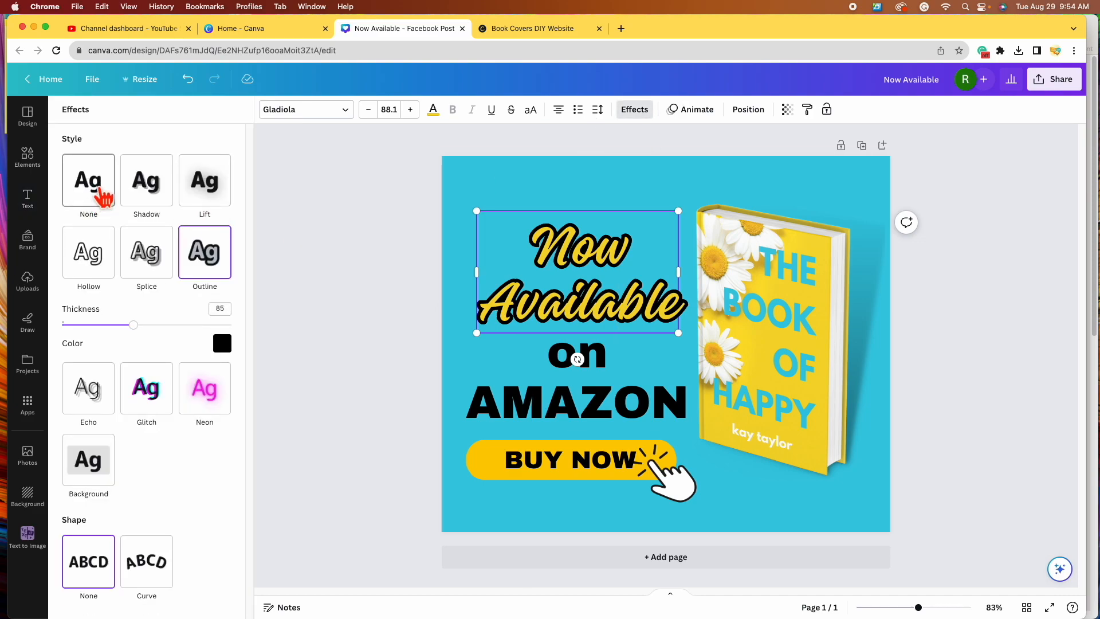
click(102, 196)
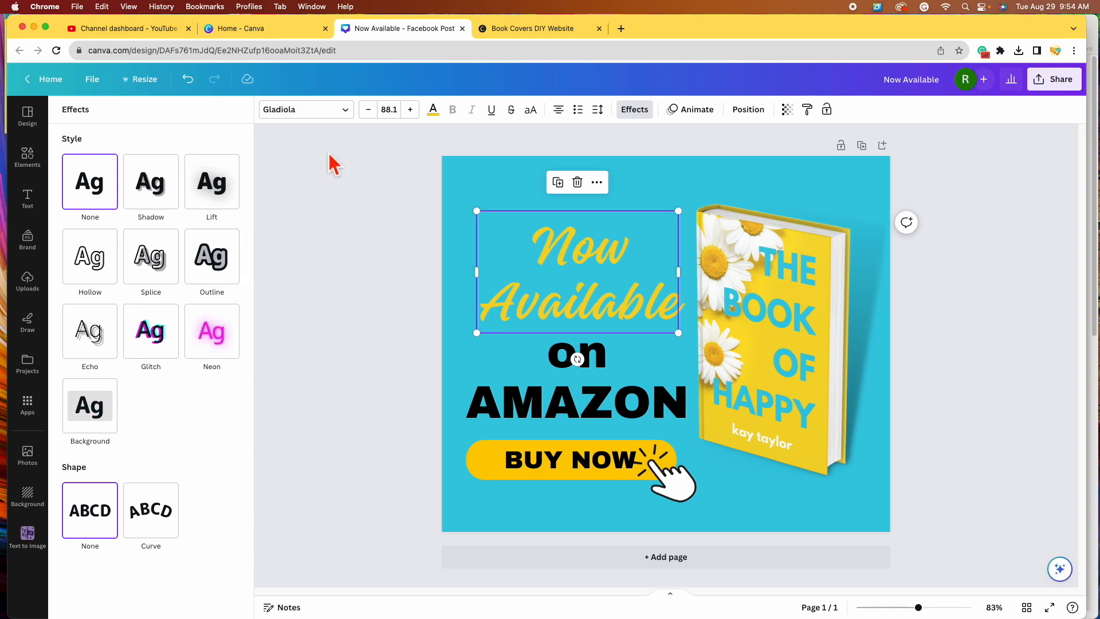
Change the font of the "Now Available" heading to Lobster
click(351, 118)
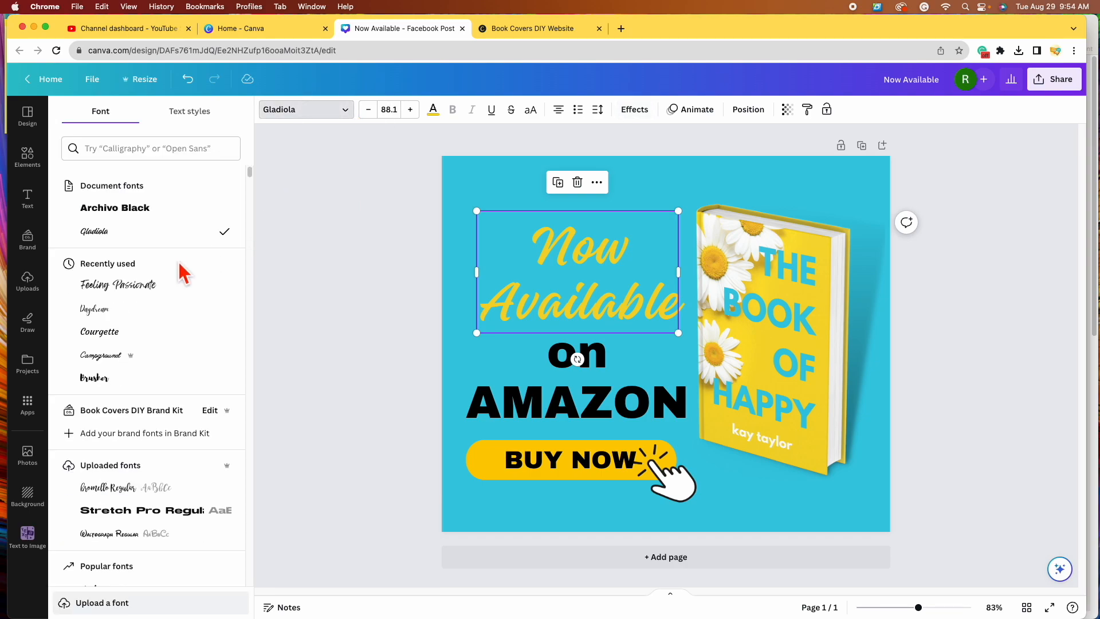
click(179, 286)
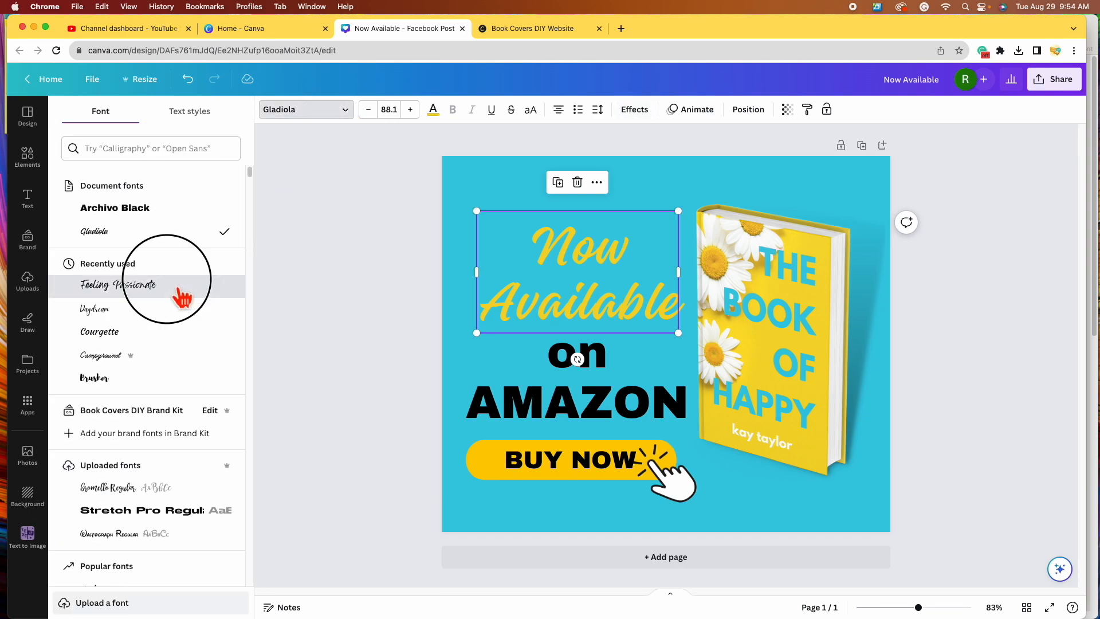
click(175, 338)
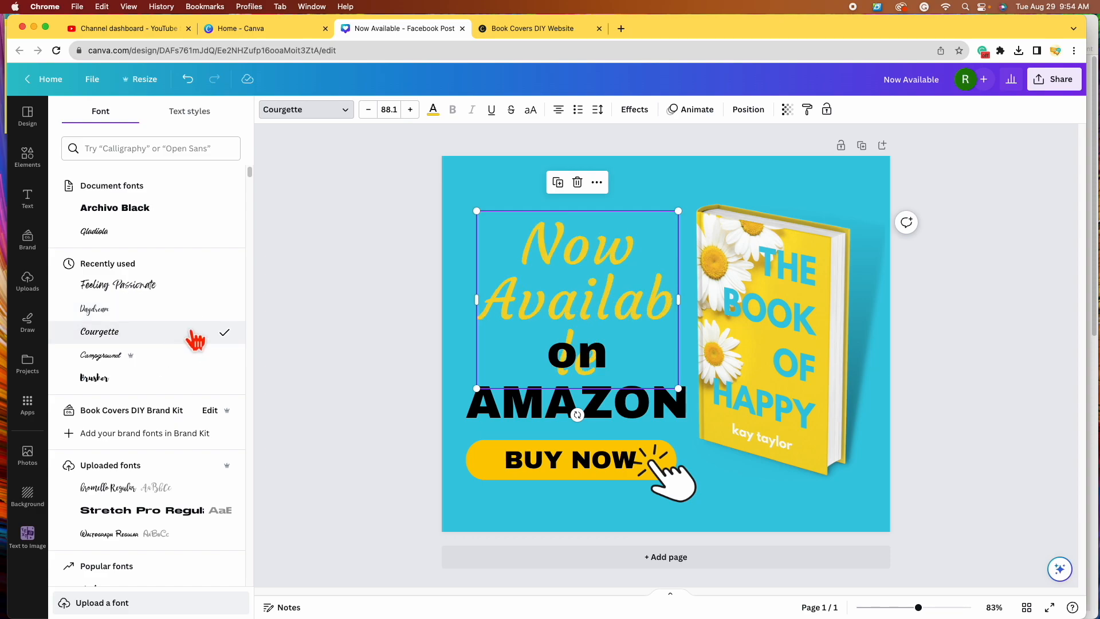
scroll(187, 336, down, 3)
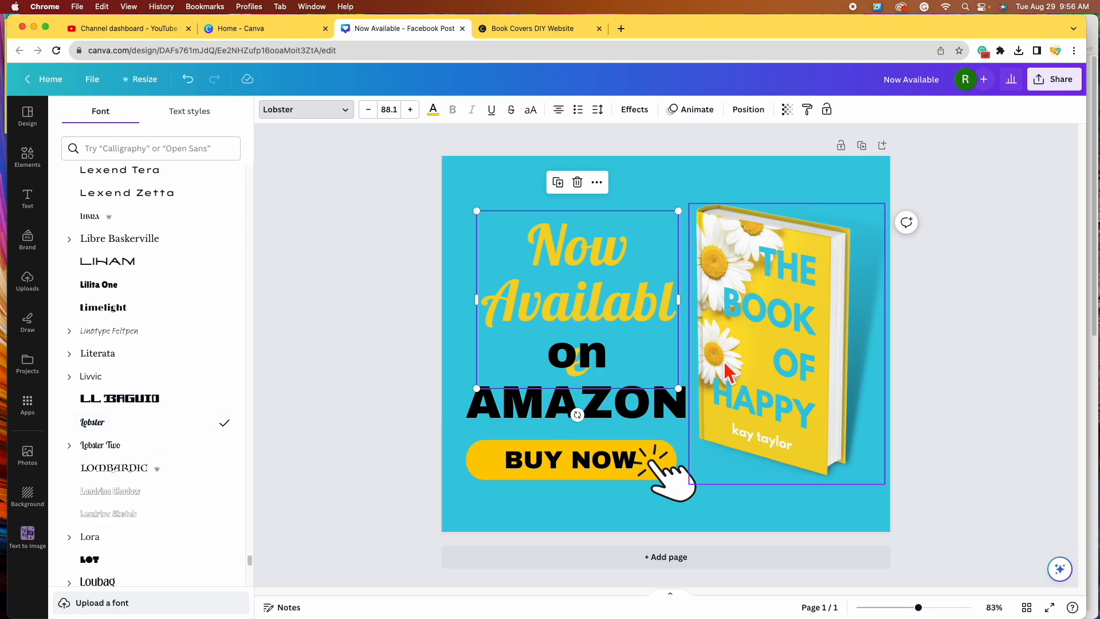
Set the "Now Available" heading's font size to 80 so it fits on two lines
click(389, 109)
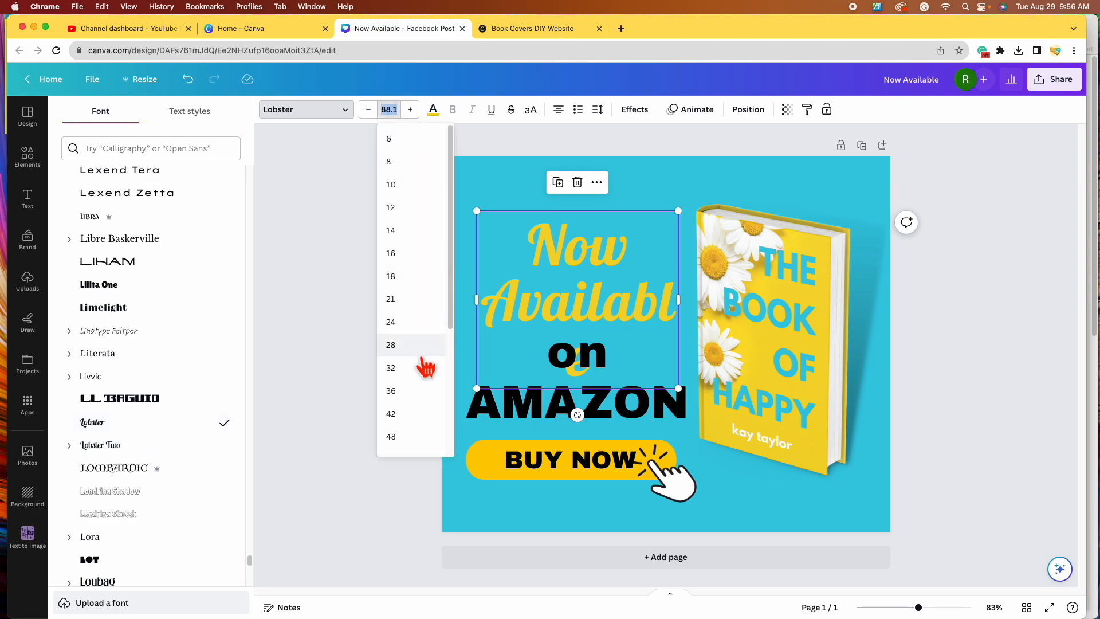
scroll(439, 366, down, 5)
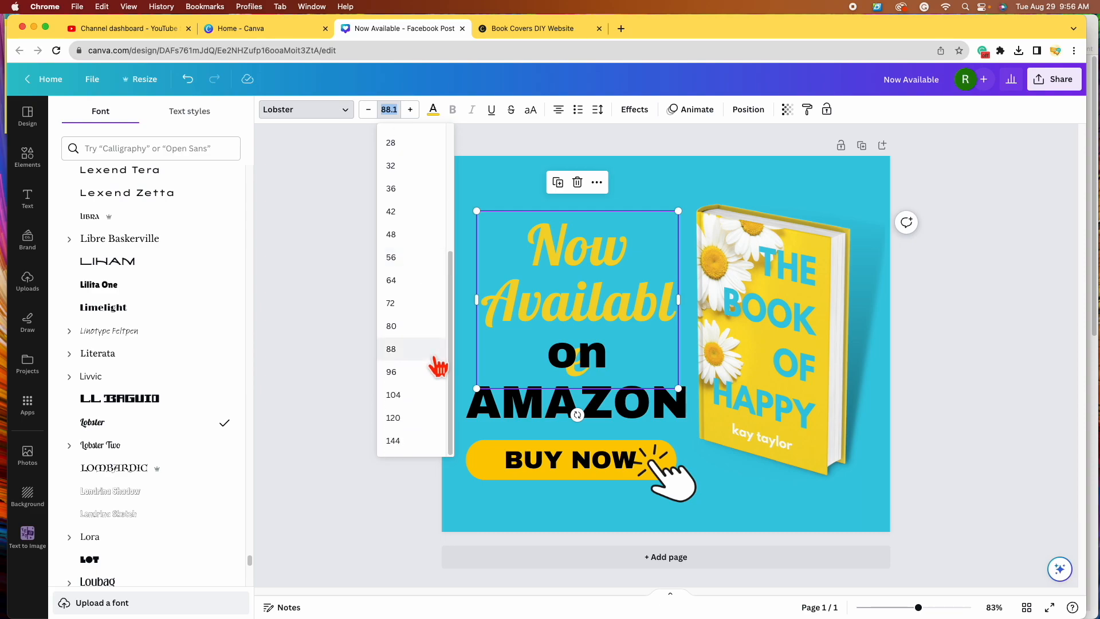
click(422, 327)
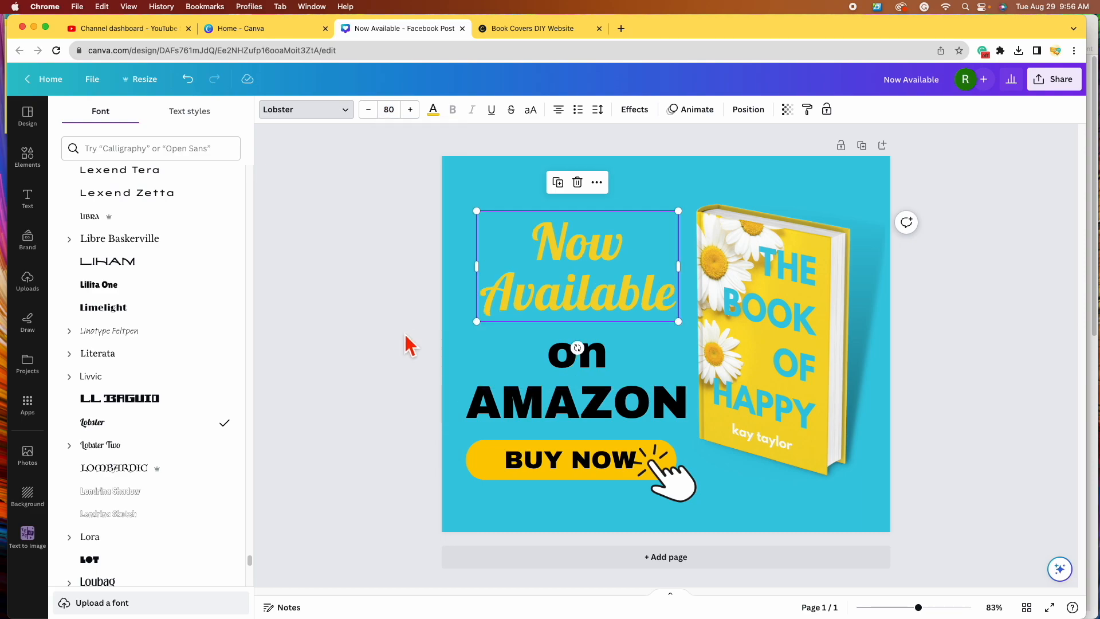
Enlarge the "Now Available" heading to about size 88.7, matching the width of "AMAZON", and nudge the book mockup slightly down
click(681, 182)
drag(603, 262, 603, 274)
drag(680, 220, 686, 217)
drag(476, 219, 466, 214)
drag(684, 215, 689, 212)
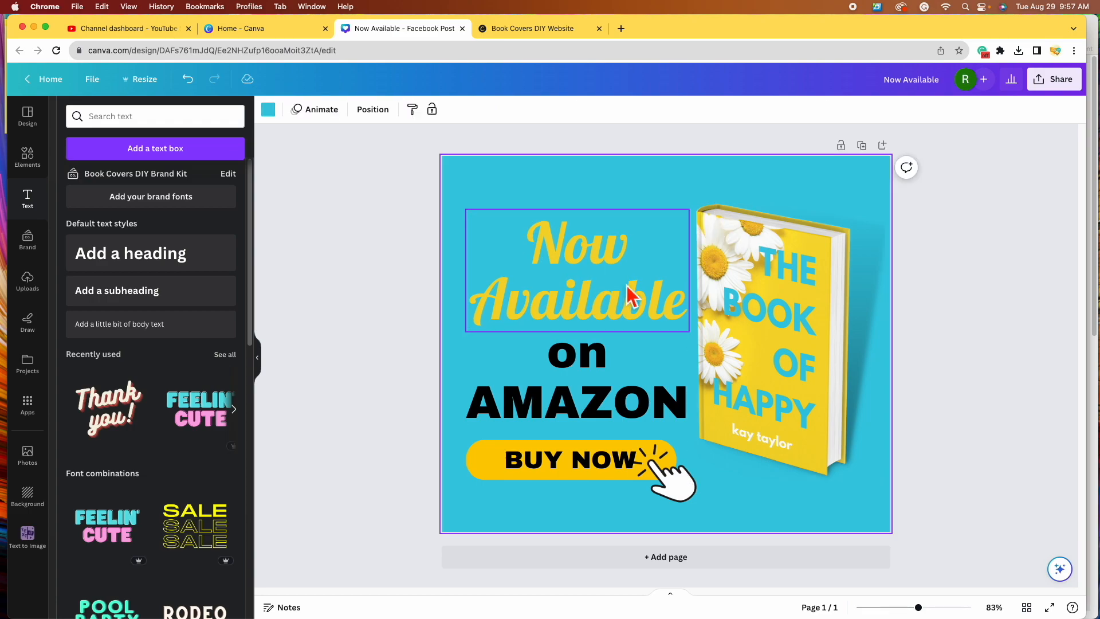
drag(793, 344, 805, 358)
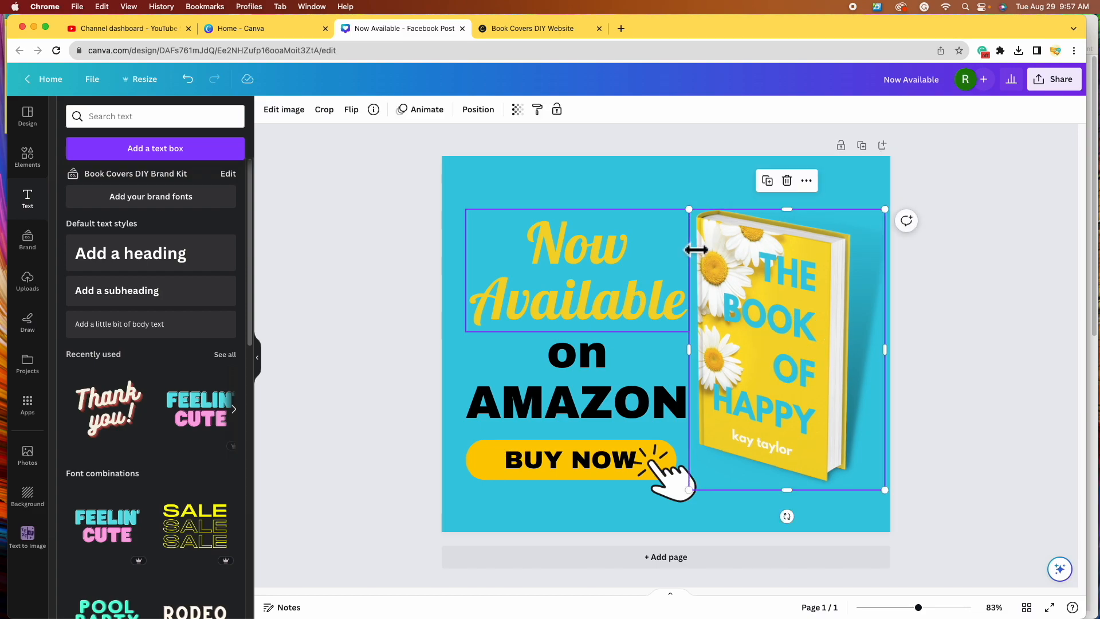
click(553, 190)
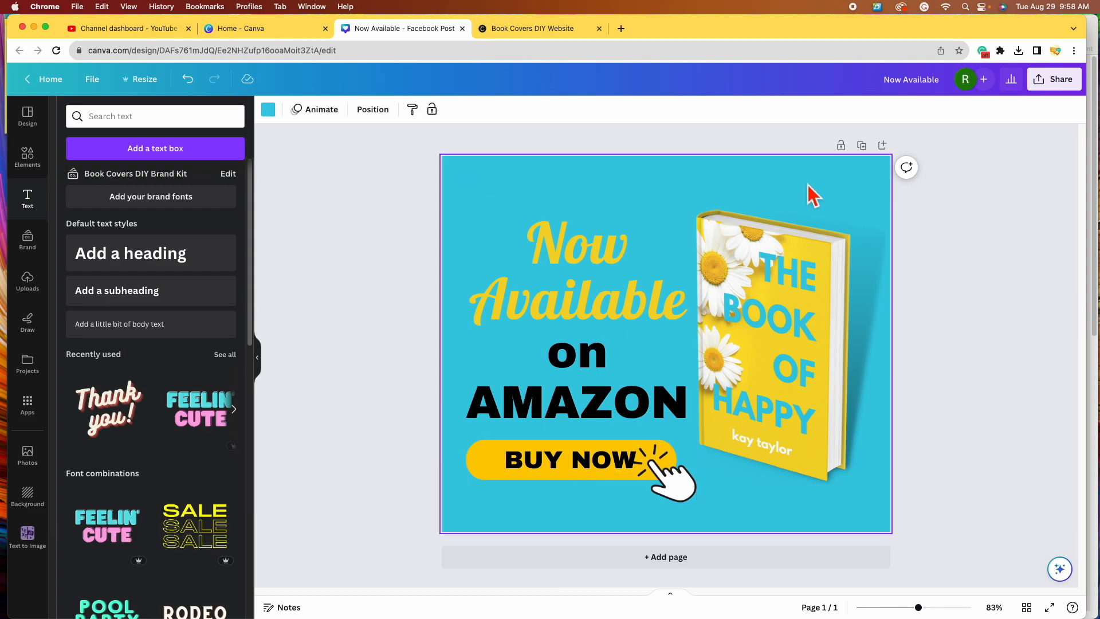
Search the graphic elements for "daisies"
click(28, 157)
click(154, 117)
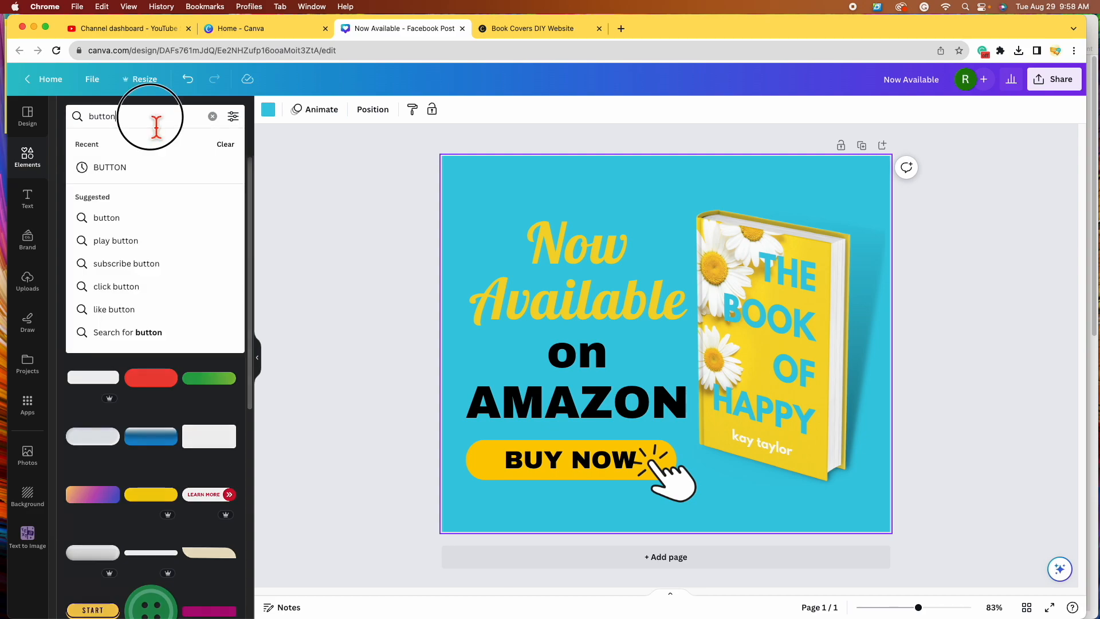
text(DAI)
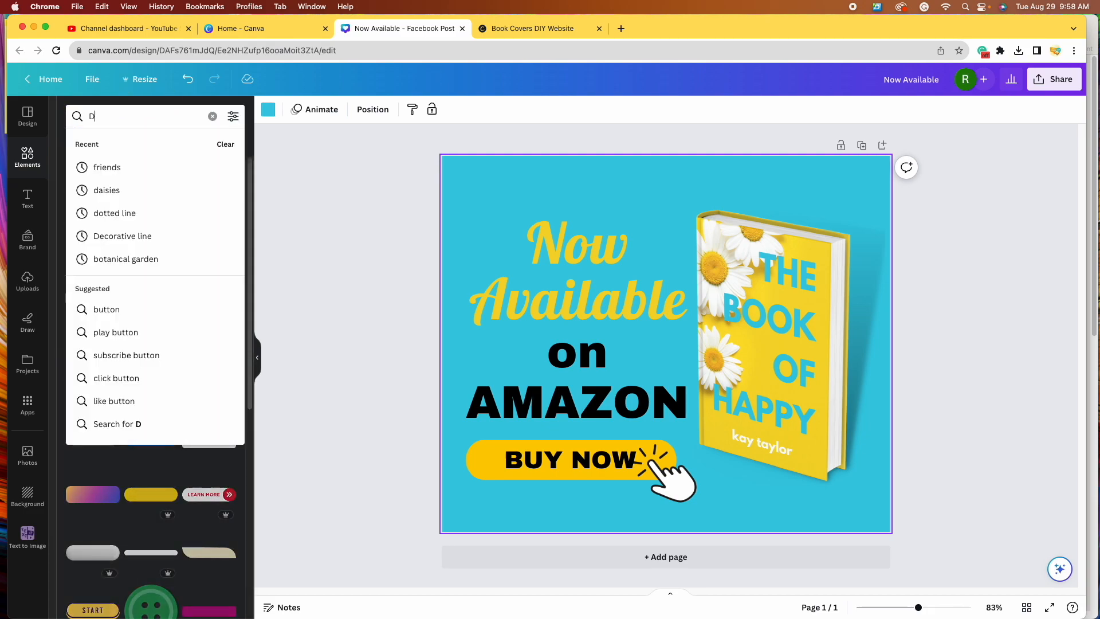
key(BackSpace)
key(BackSpace)
key(BackSpace)
text(d)
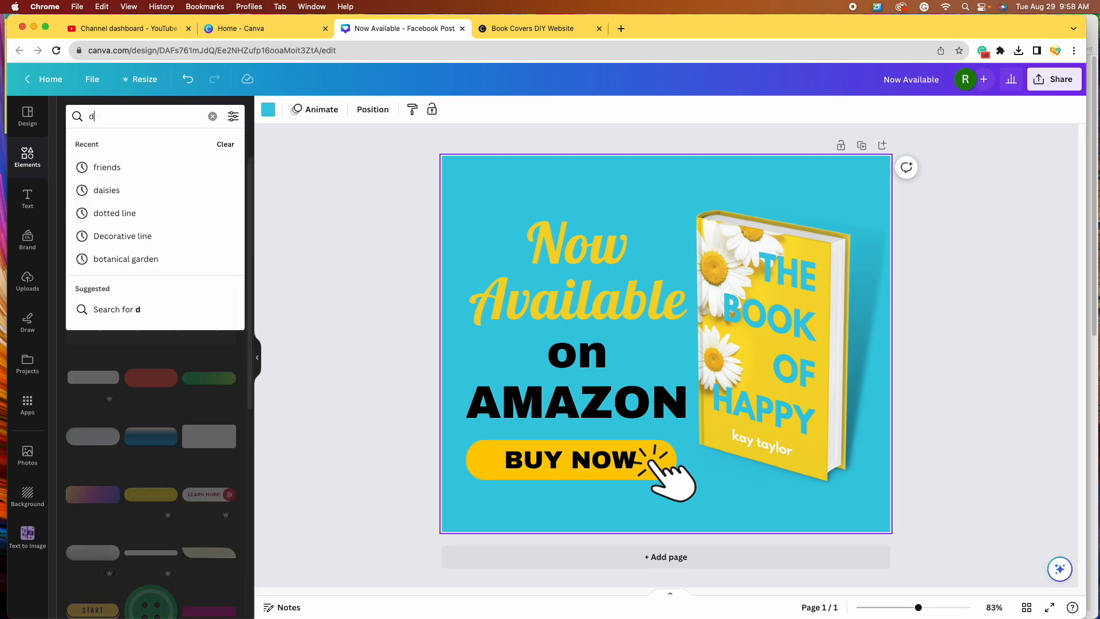
text(aisies)
key(Return)
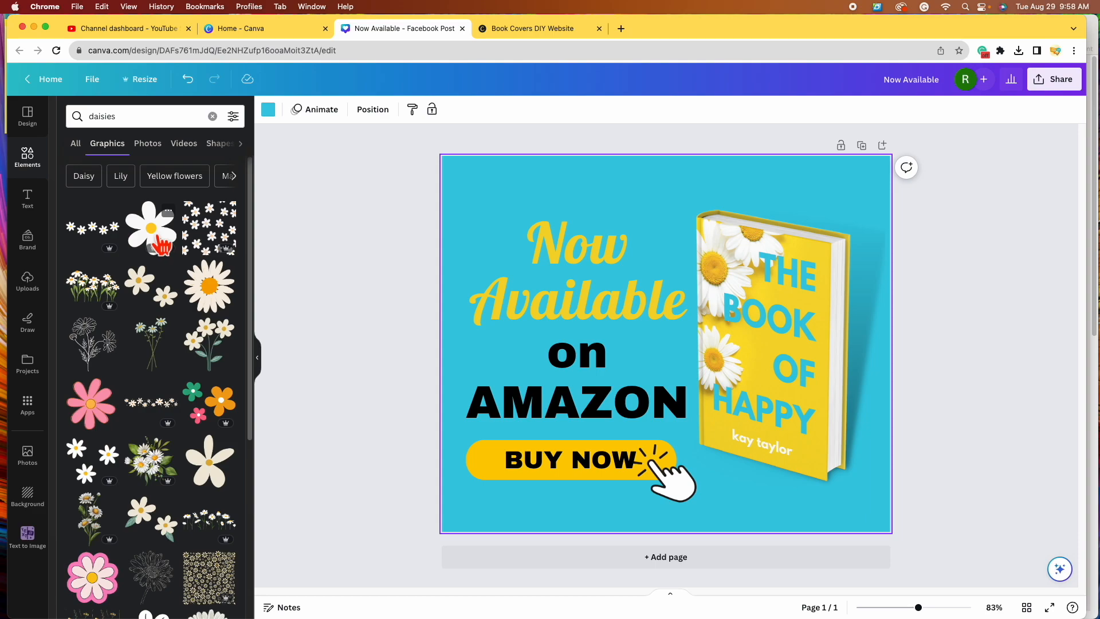
Try a black-outlined daisy graphic in the post's upper-left corner, and delete it
scroll(106, 458, down, 10)
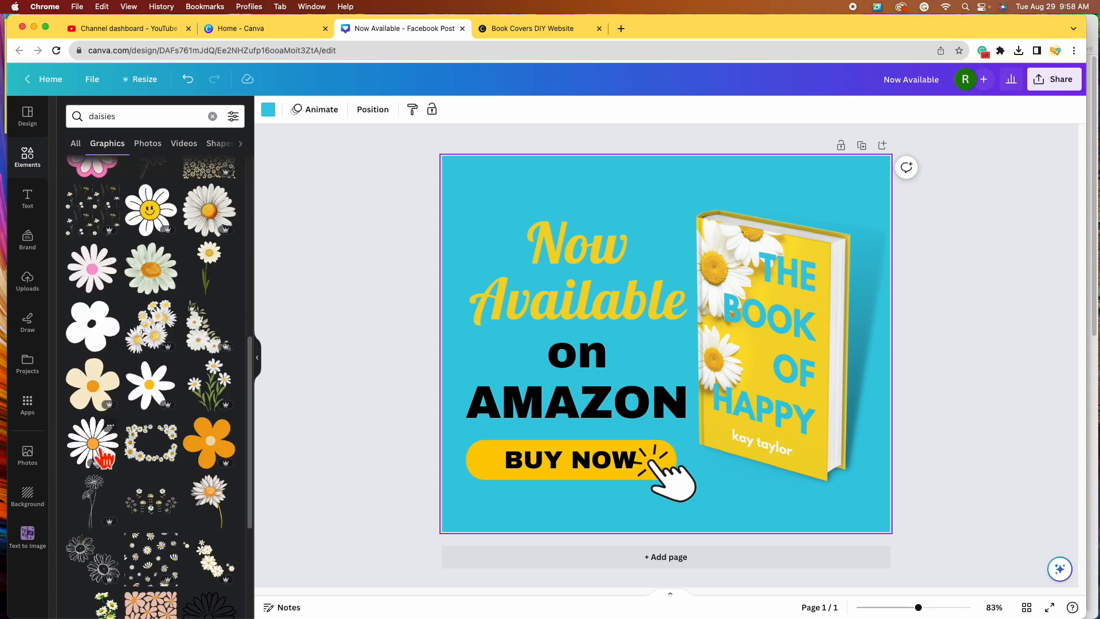
click(105, 458)
drag(696, 336, 510, 180)
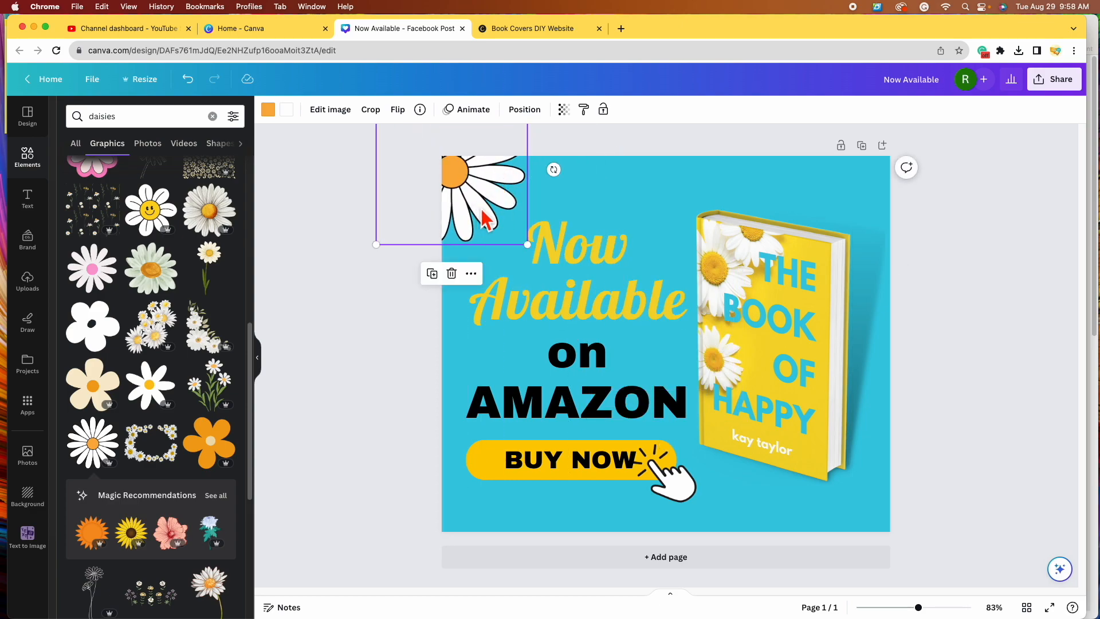
click(450, 270)
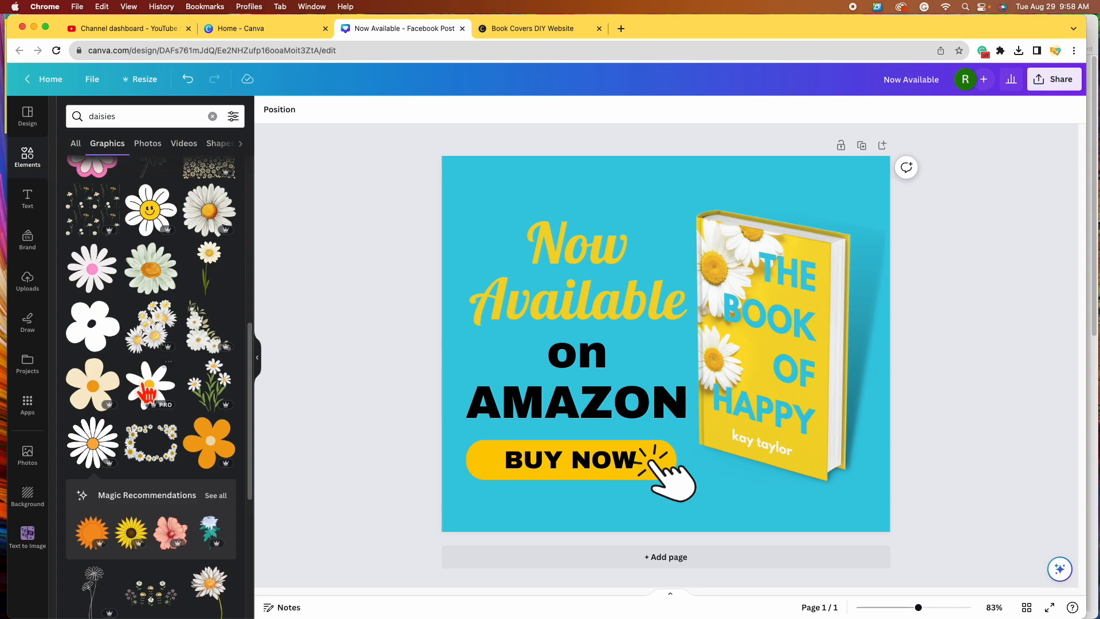
Add the plain white daisy with a yellow center and place it partly off the post's upper-right corner
scroll(155, 390, up, 10)
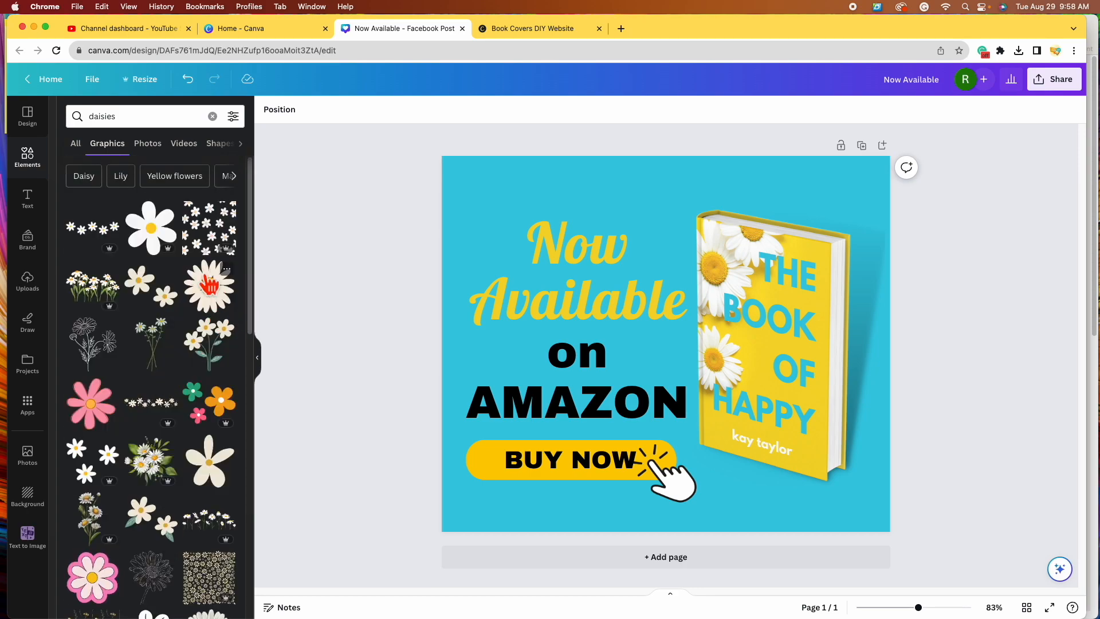
click(163, 241)
drag(705, 357, 927, 181)
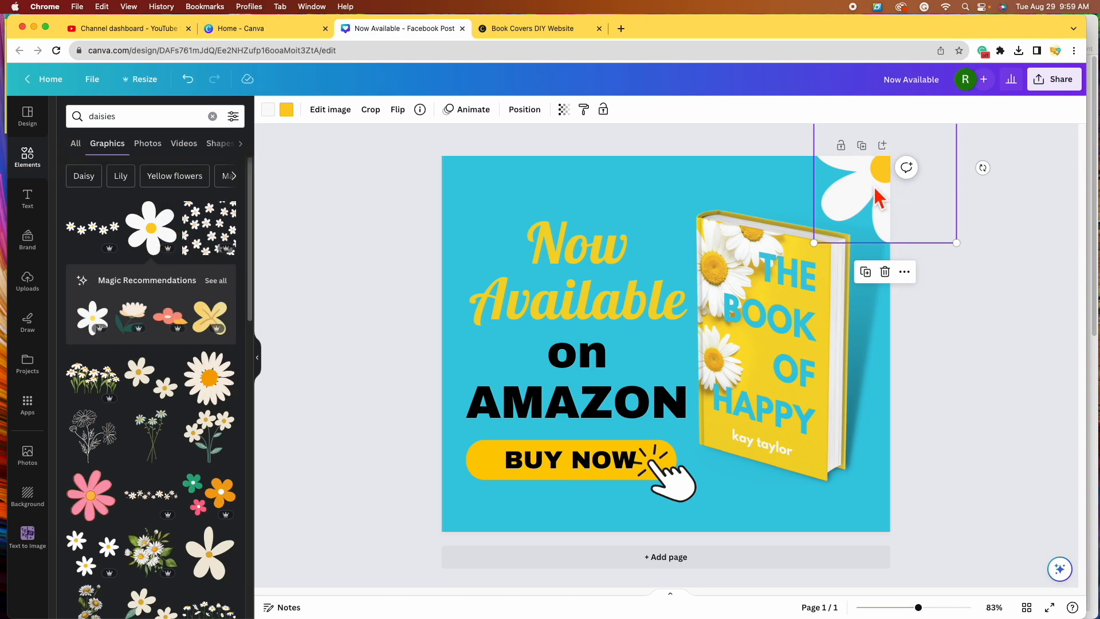
Duplicate the white daisy, place the copy partly off the post's upper-left corner, and flip it horizontally
click(866, 273)
drag(854, 195, 487, 184)
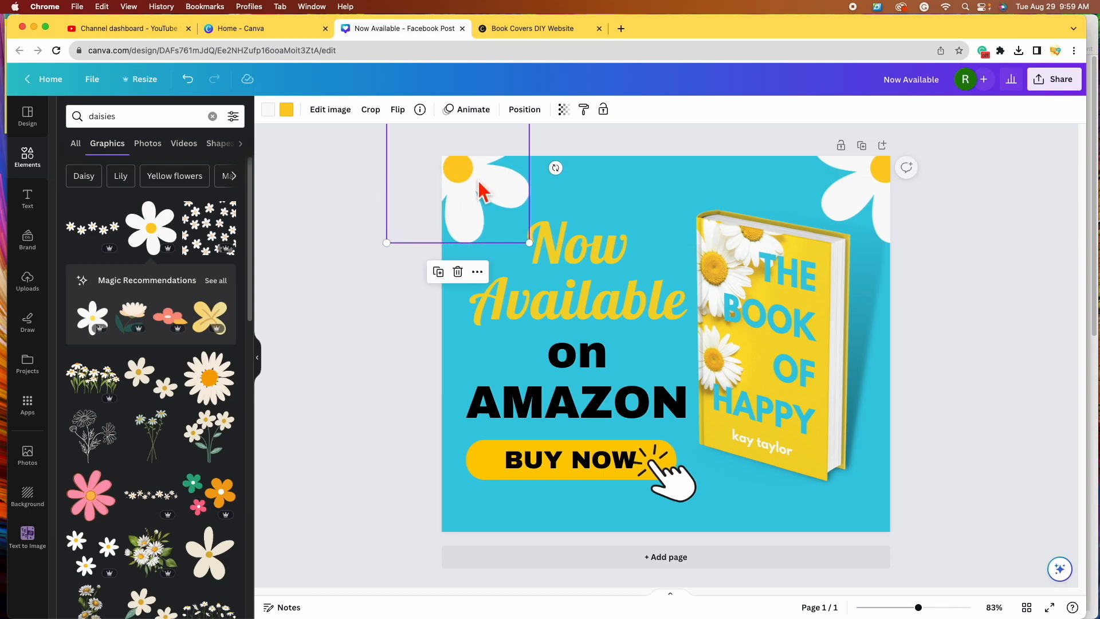
click(408, 119)
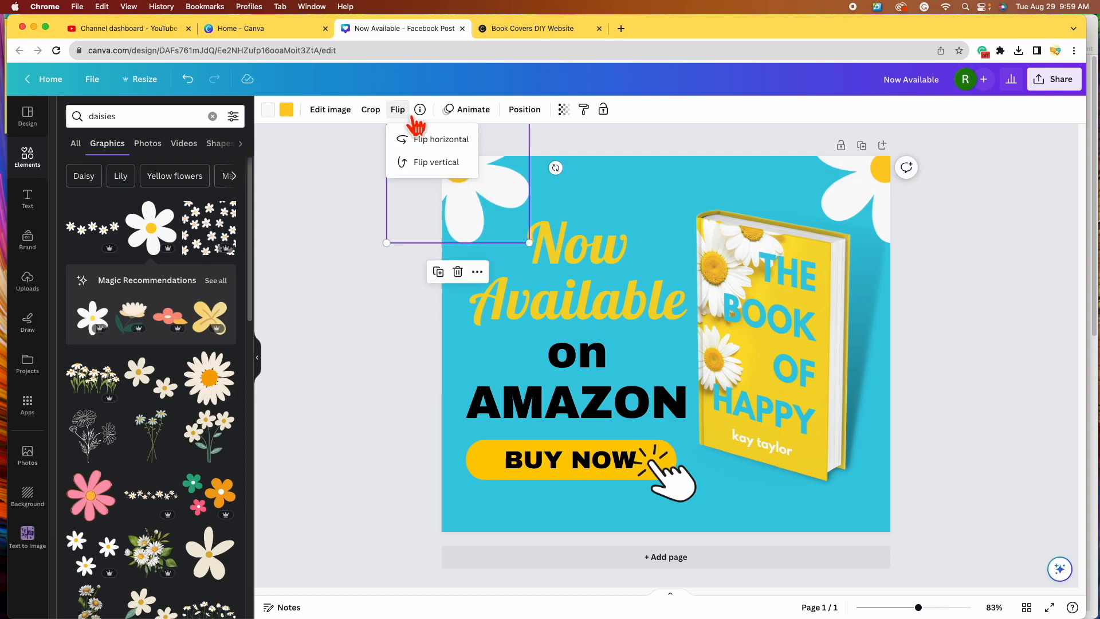
click(436, 143)
drag(493, 199, 483, 196)
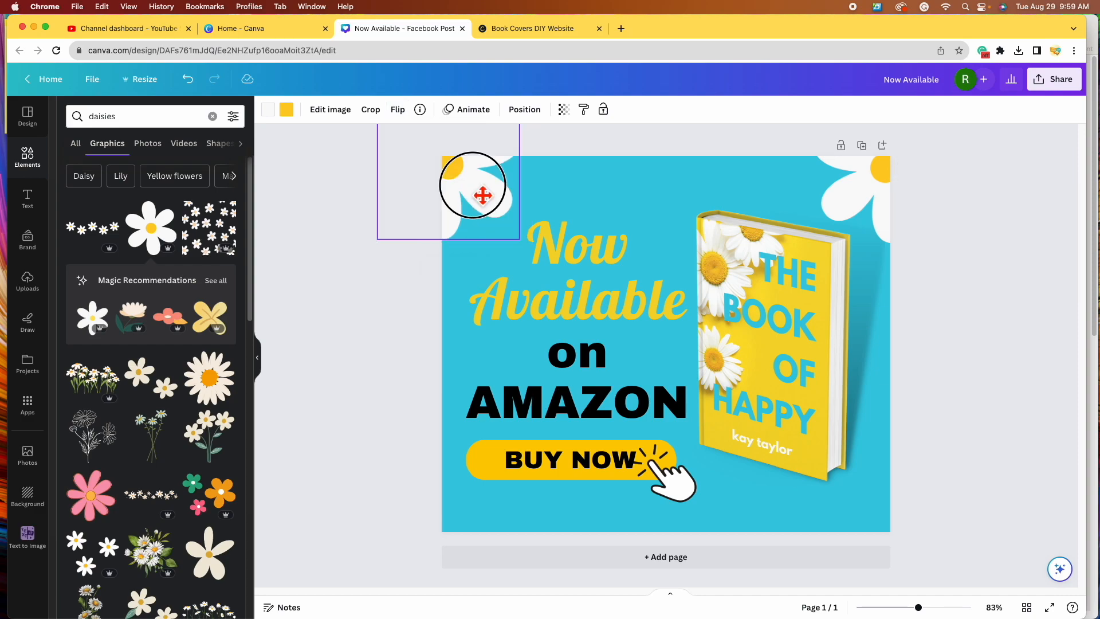
Nudge the book mockup slightly right and down, and slightly enlarge the yellow button graphic behind "BUY NOW"
click(658, 201)
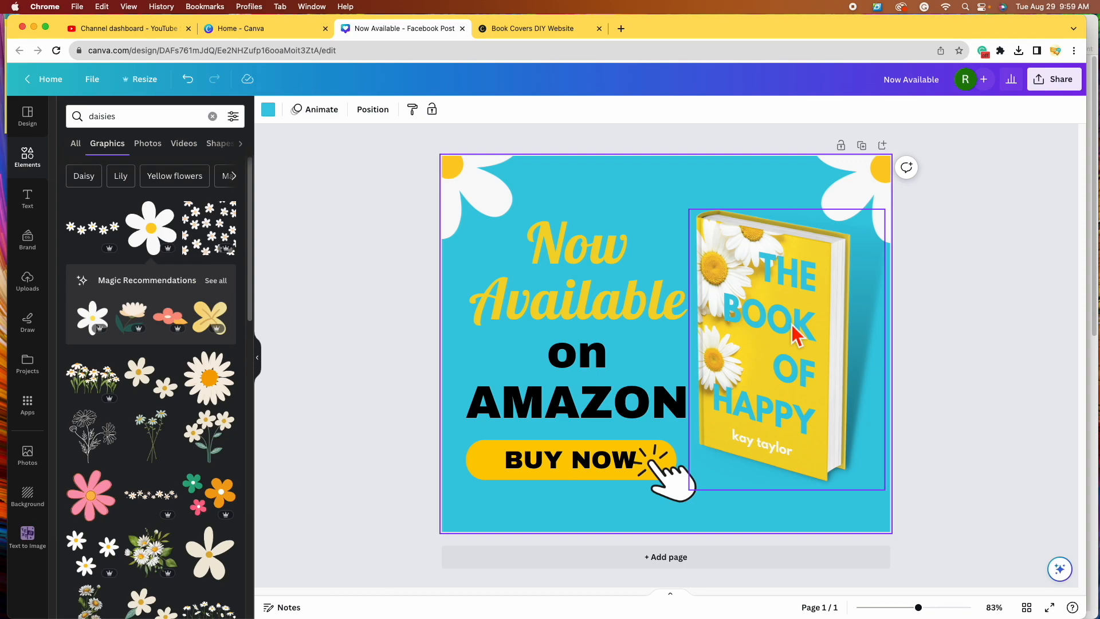
drag(792, 326, 802, 335)
click(596, 248)
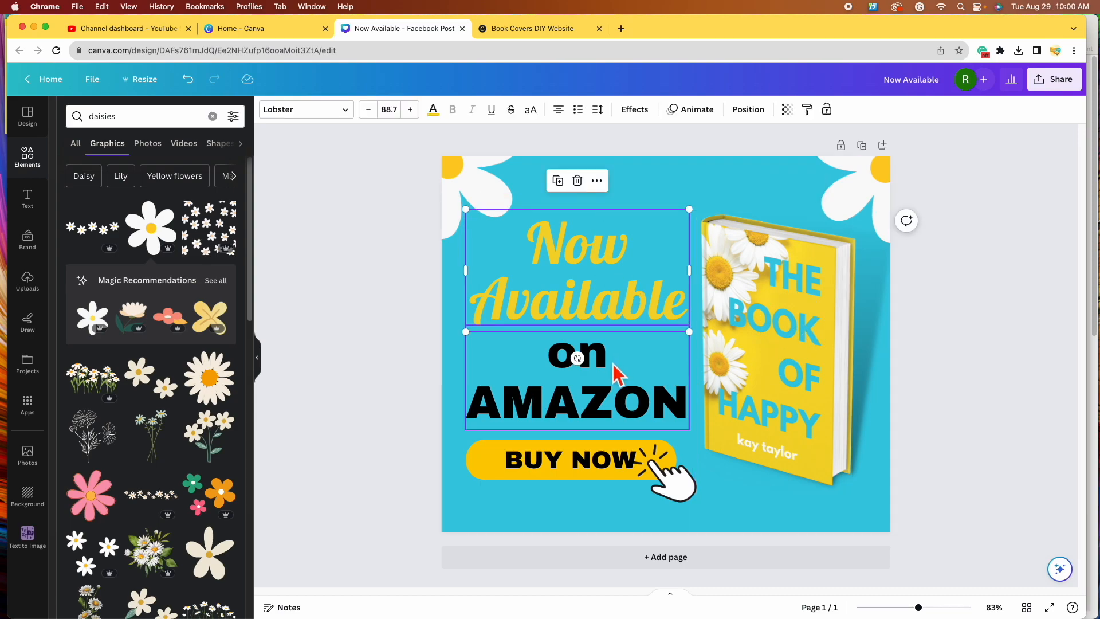
click(674, 486)
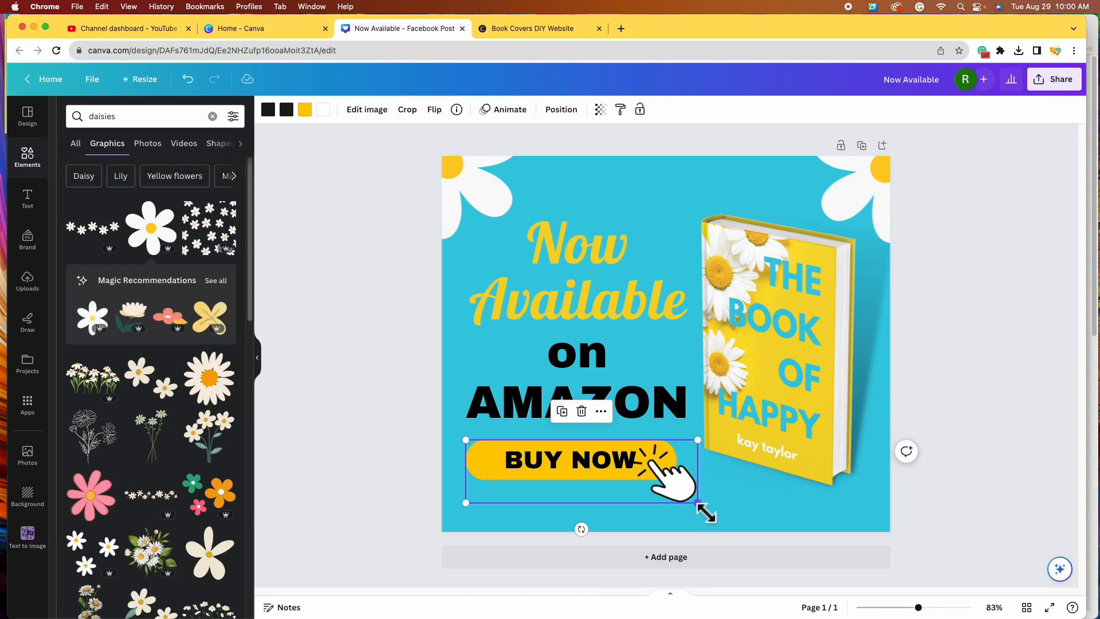
drag(697, 503, 710, 512)
click(1017, 388)
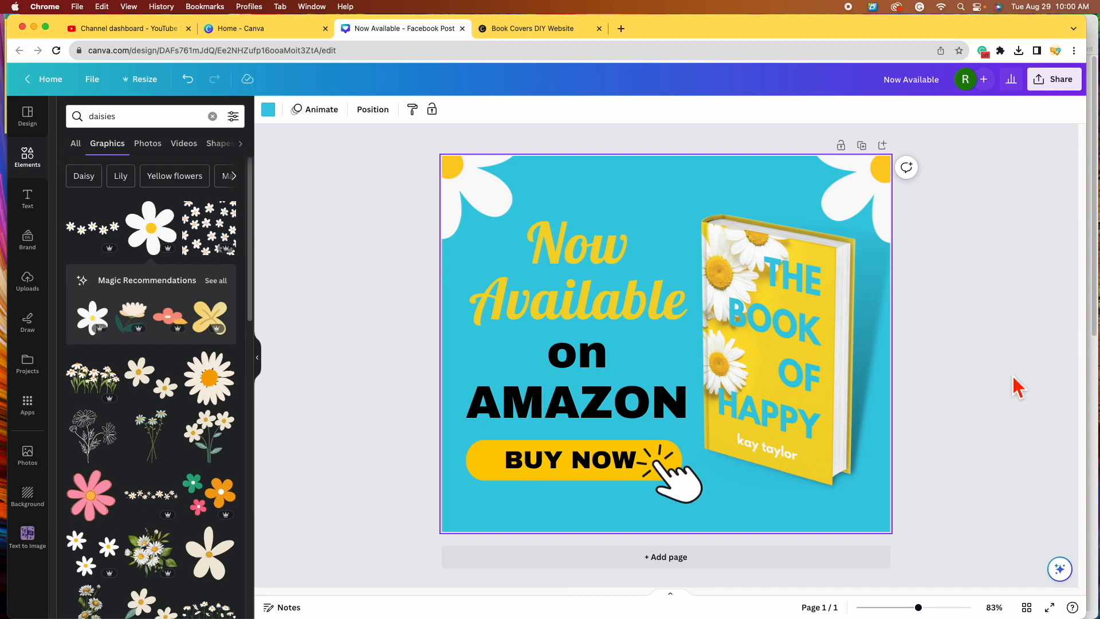
Rename the design as "3D Book Model FB POST"
click(926, 86)
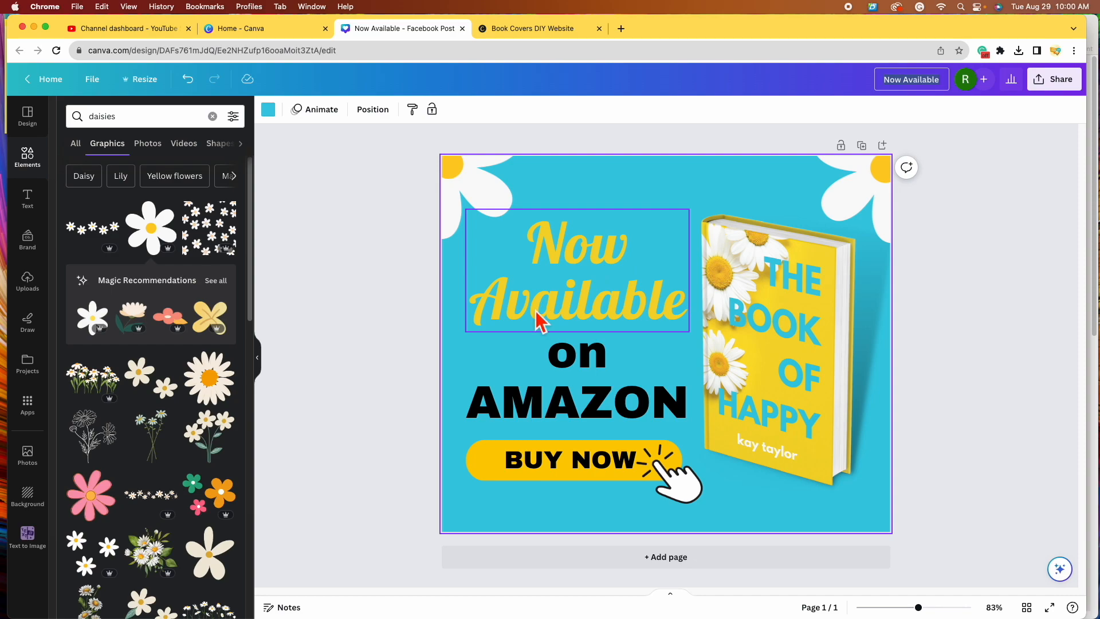
click(935, 83)
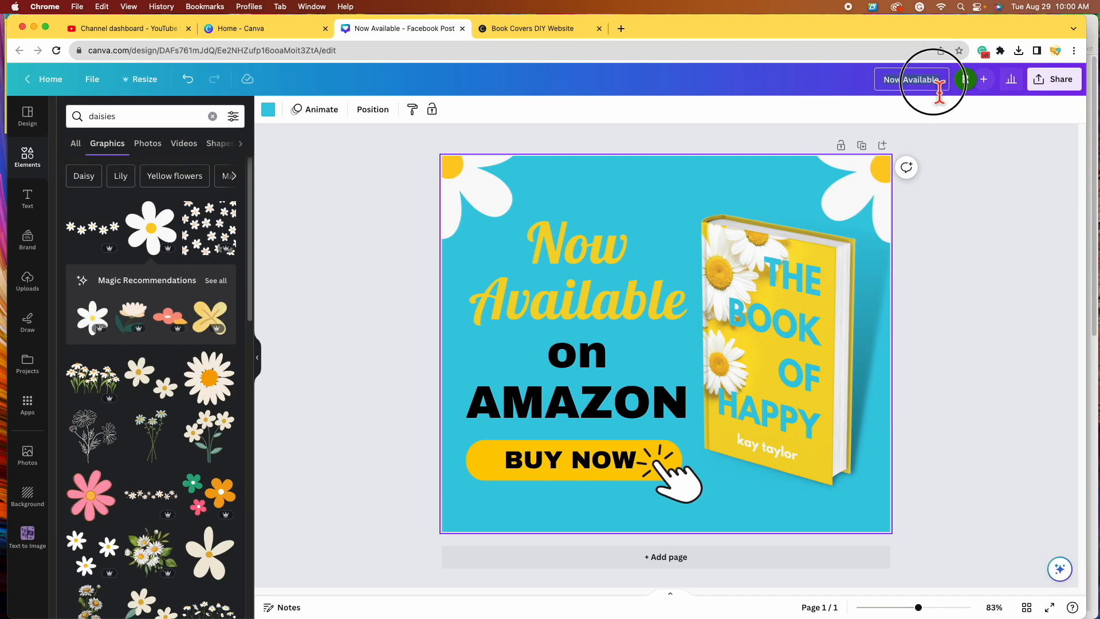
key(BackSpace)
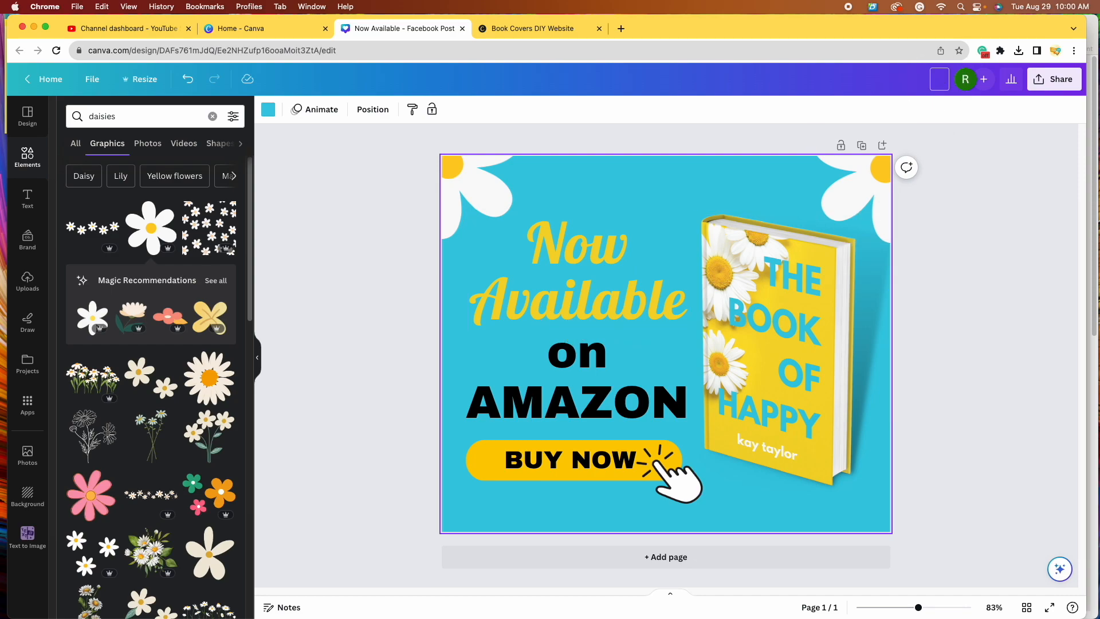
text(3D Book Model FB POST)
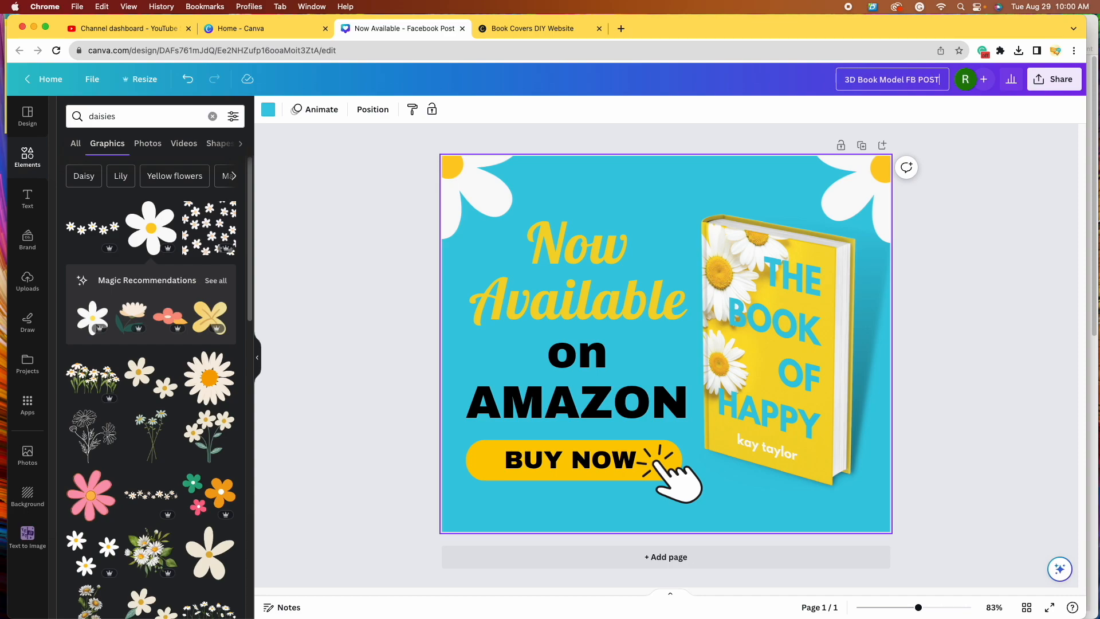
click(1011, 389)
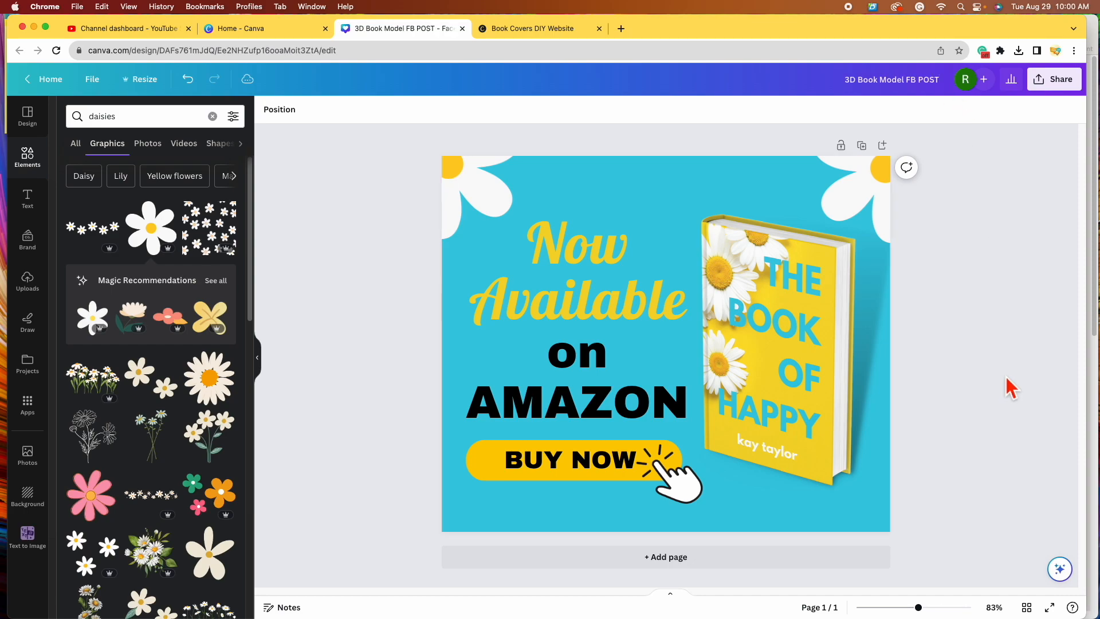
Download the design as a PNG file and open the downloaded image in Preview
click(1061, 82)
click(989, 372)
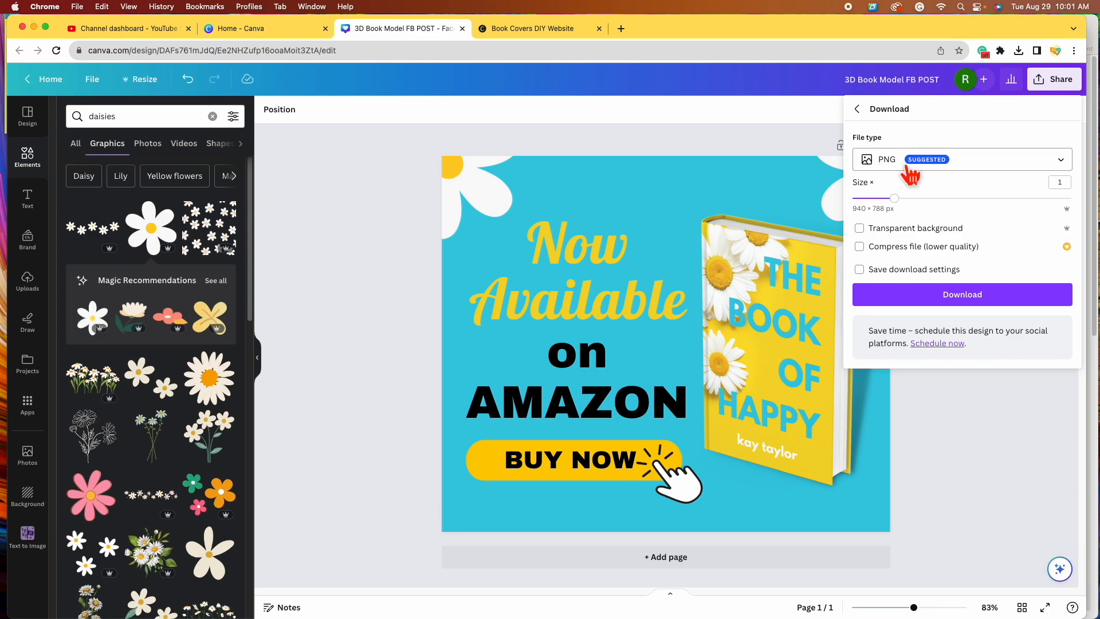
click(1070, 166)
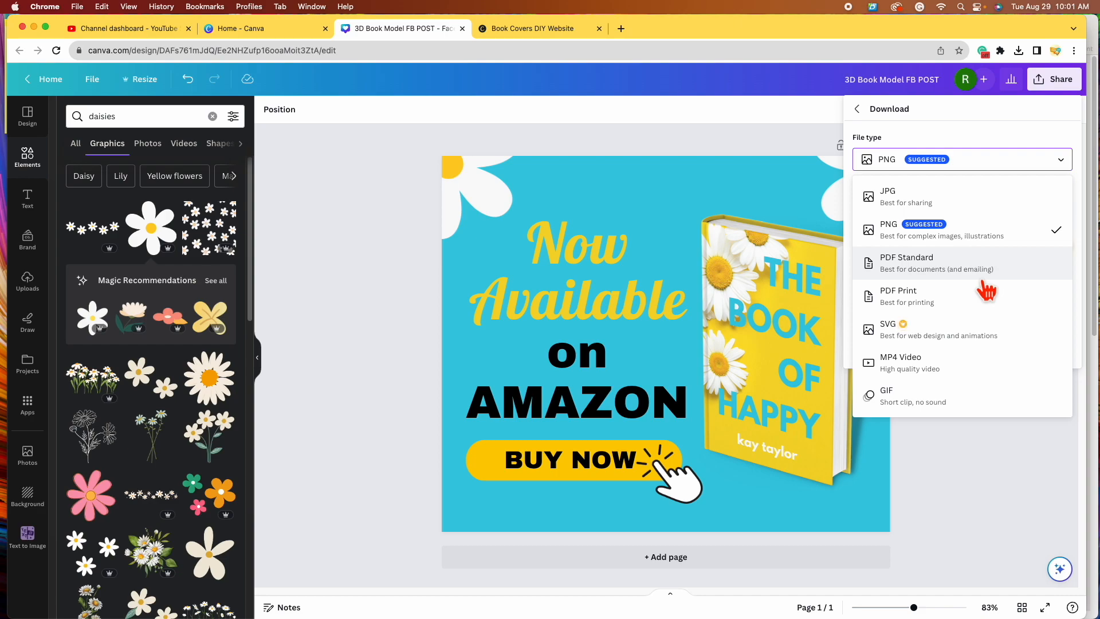
click(984, 141)
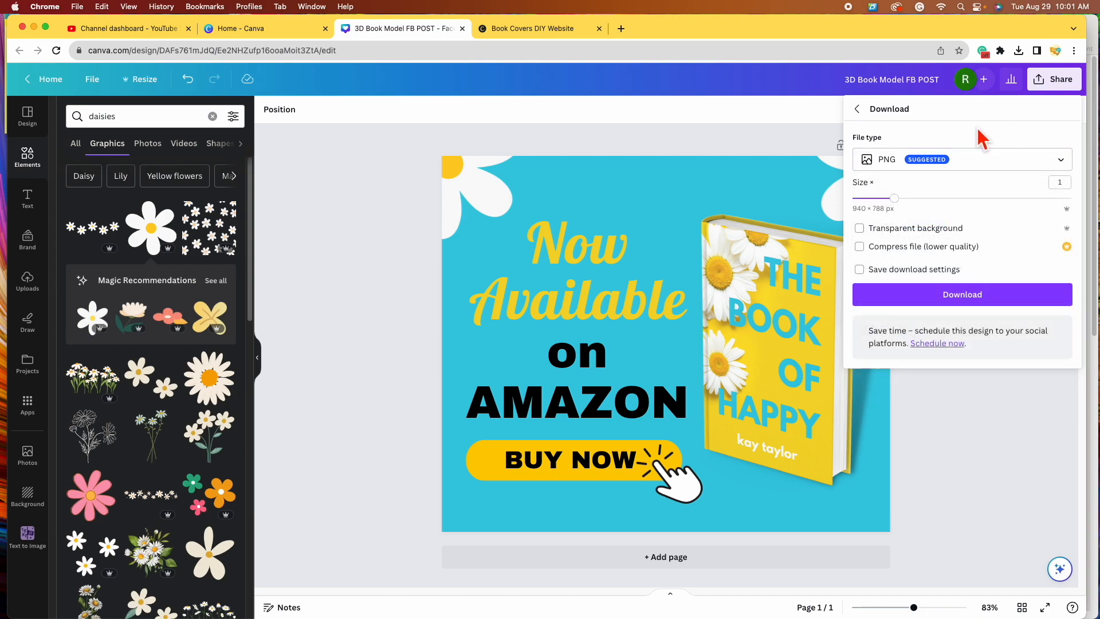
click(998, 301)
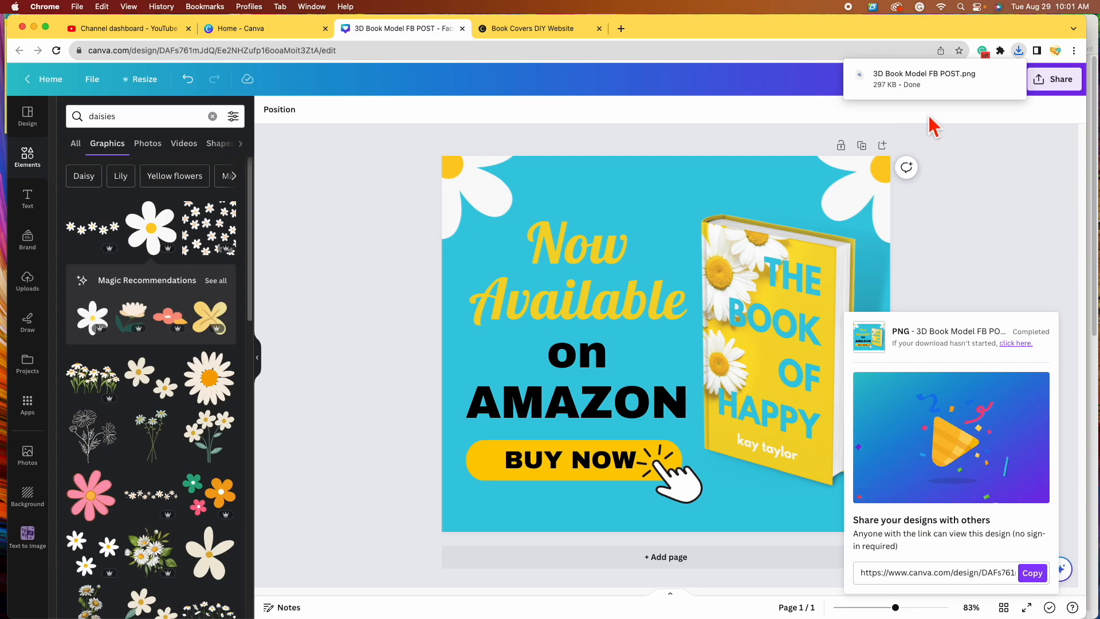
click(943, 83)
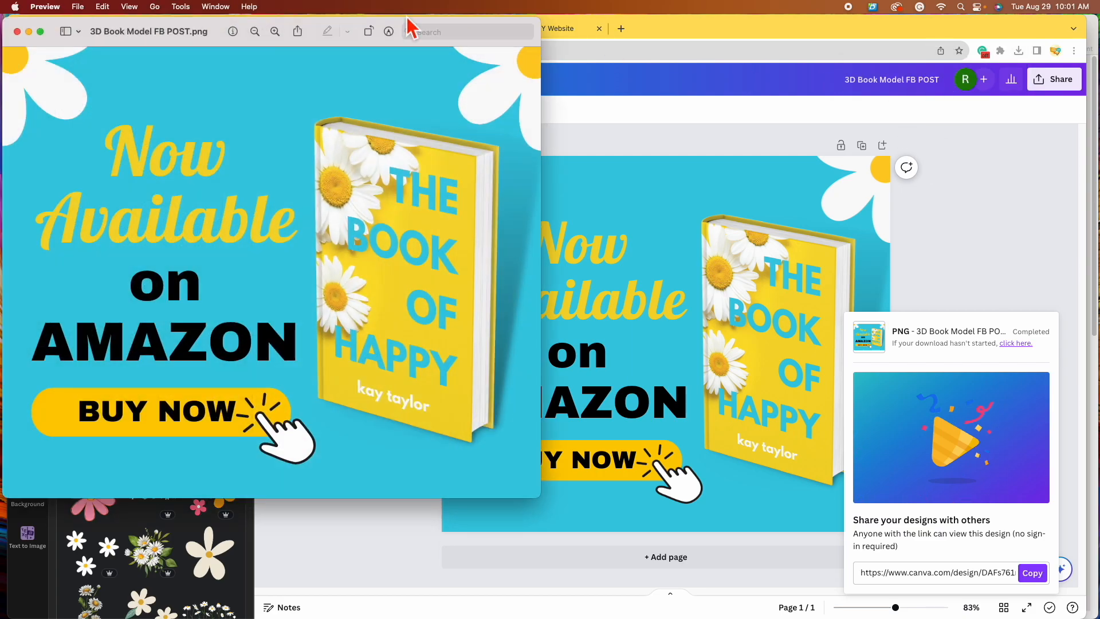